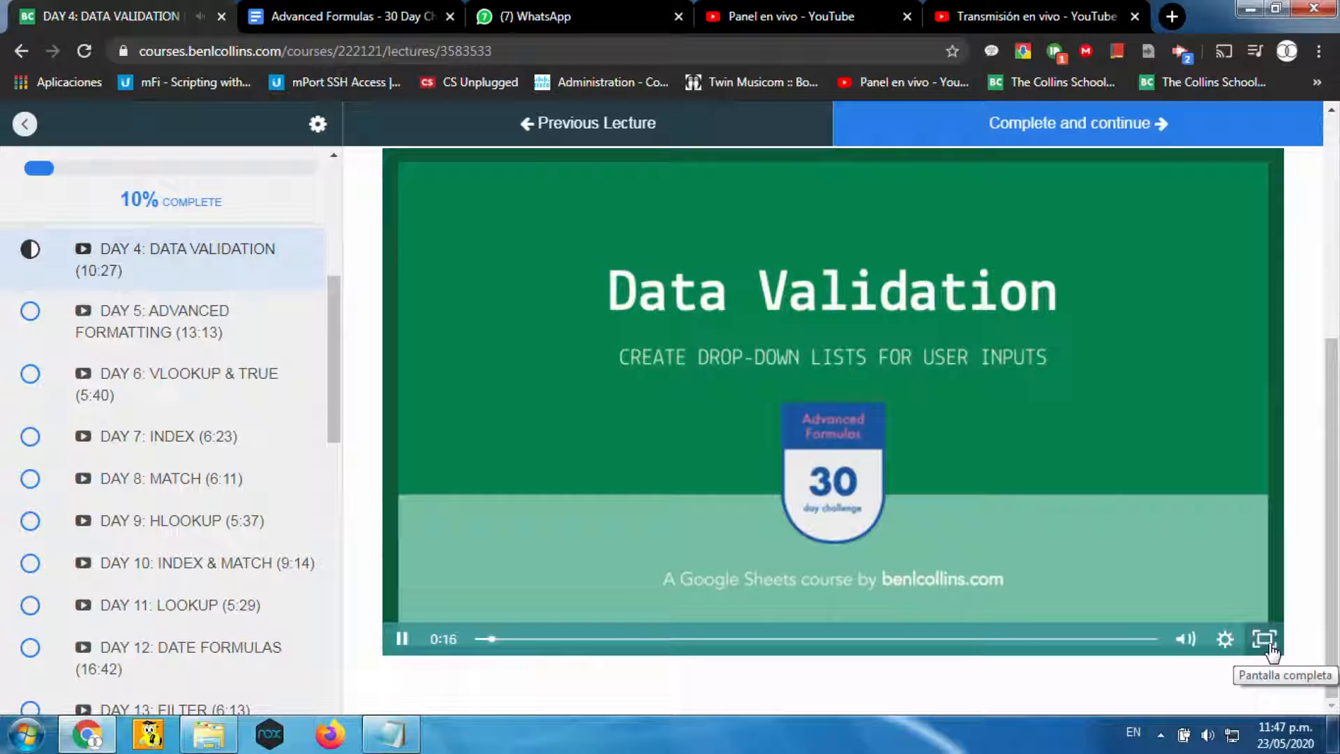
Show the Day 4 Data Validation lecture video in full screen.
{"action": "left_click", "coordinate": [1266, 642]}
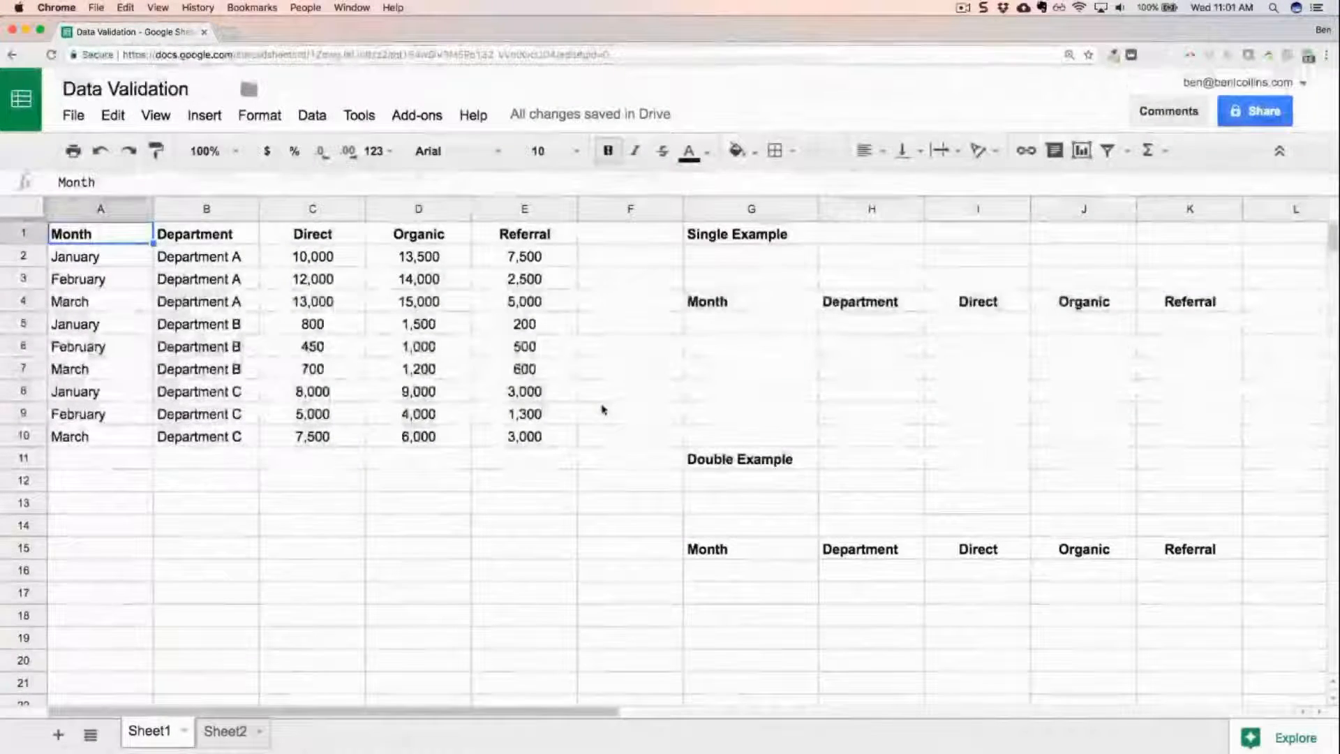
Examine the Department A rows in A2:E4 and the department name in B2 of the source table.
{"action": "left_click", "coordinate": [125, 260]}
{"action": "left_click_drag", "start_coordinate": [123, 264], "coordinate": [538, 302]}
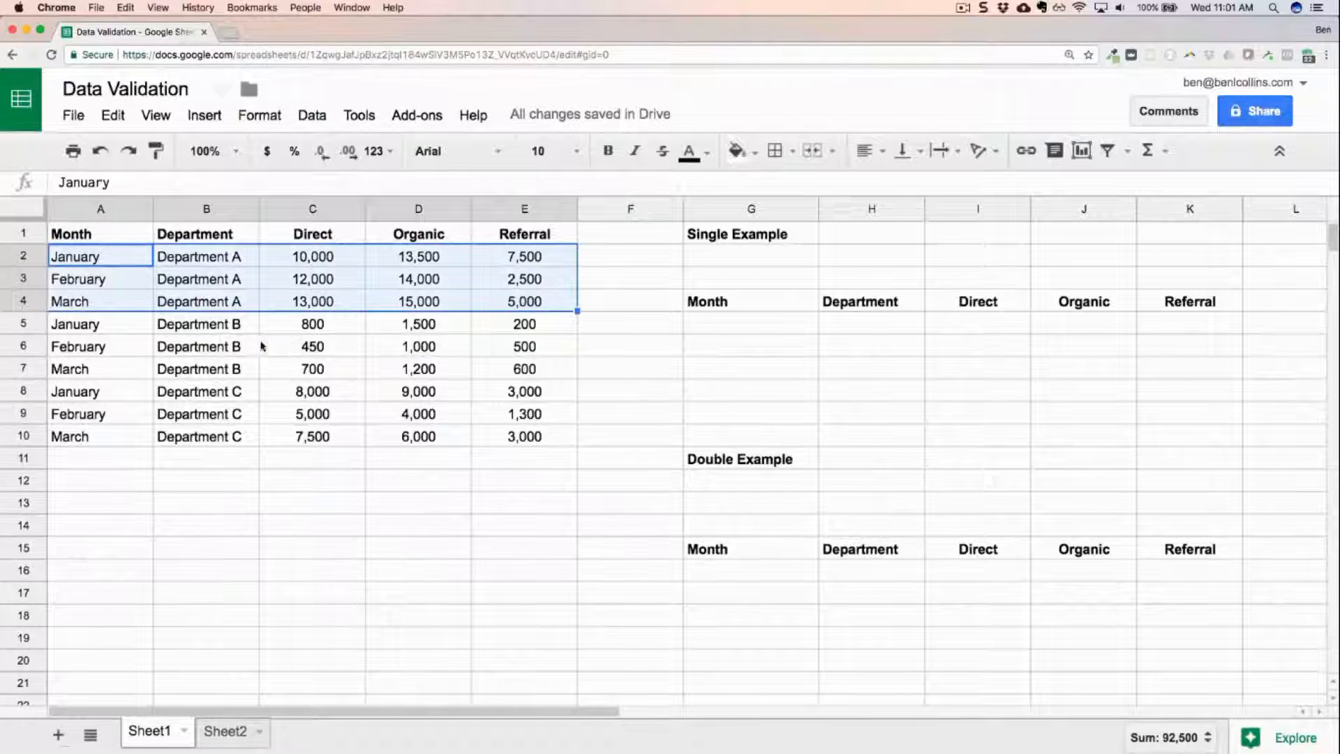
{"action": "left_click", "coordinate": [254, 264]}
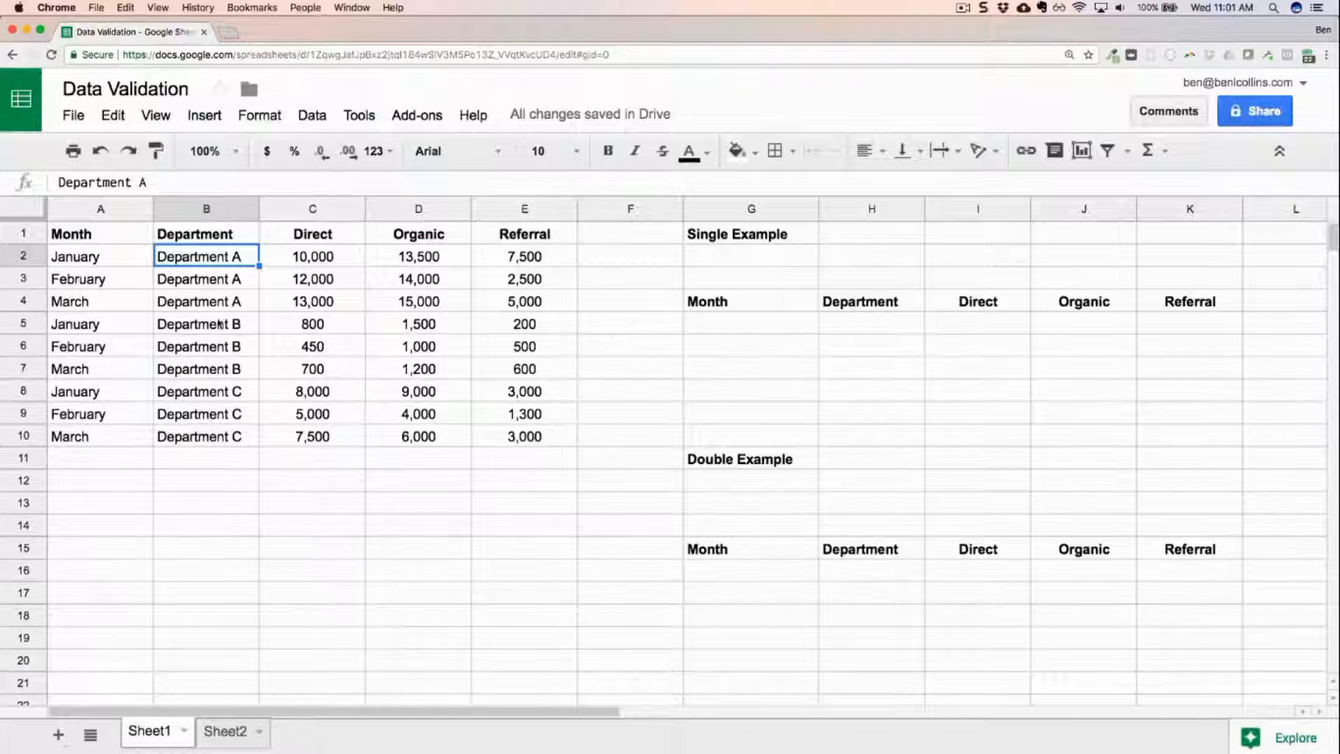
Open the data validation settings for cell G2 under the Single Example heading.
{"action": "left_click", "coordinate": [695, 257]}
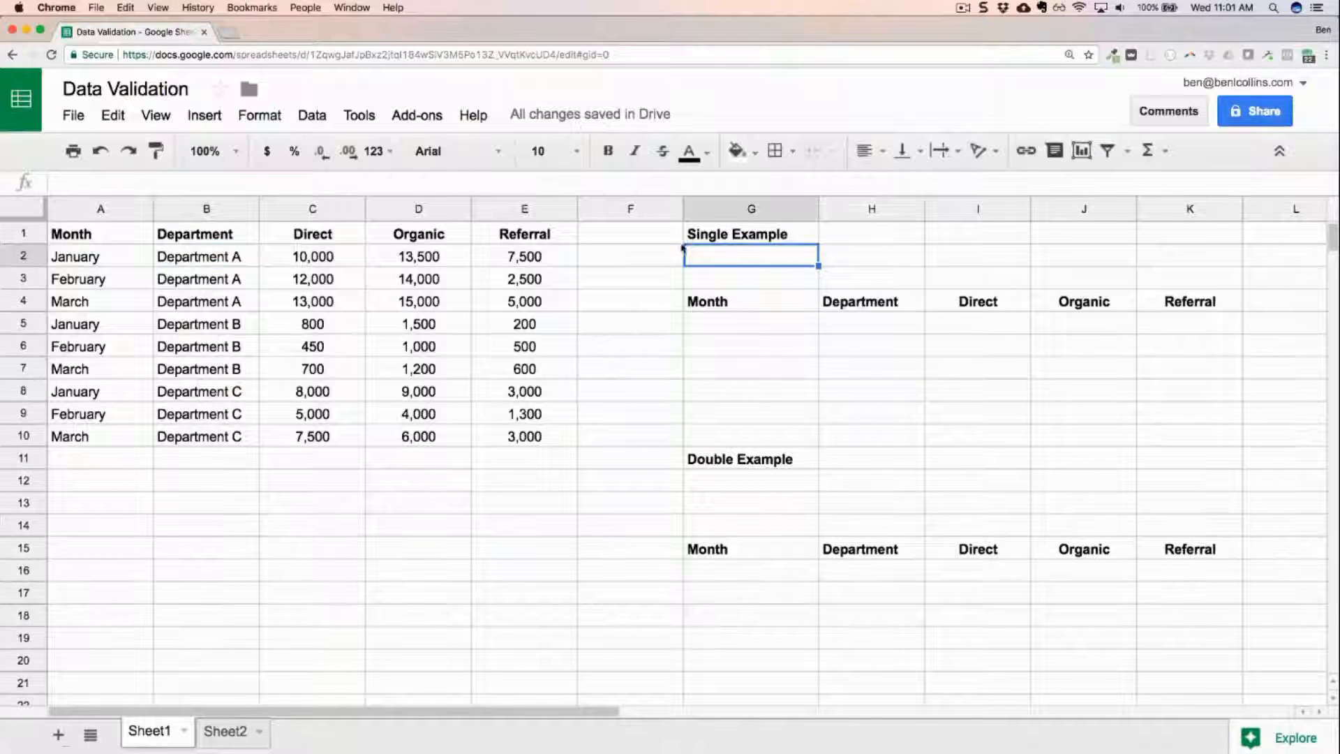
{"action": "right_click", "coordinate": [749, 261]}
{"action": "scroll", "coordinate": [810, 419], "scroll_direction": "down", "scroll_amount": 3}
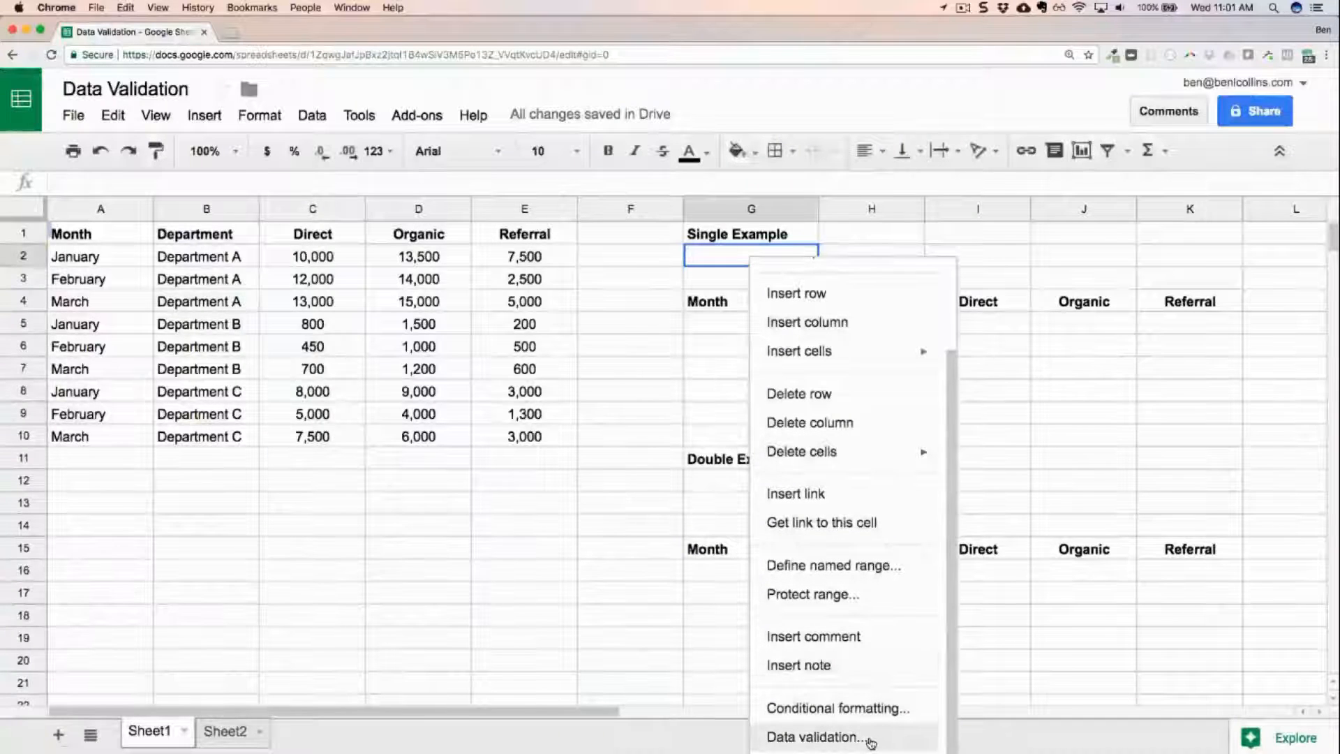
{"action": "left_click", "coordinate": [312, 116]}
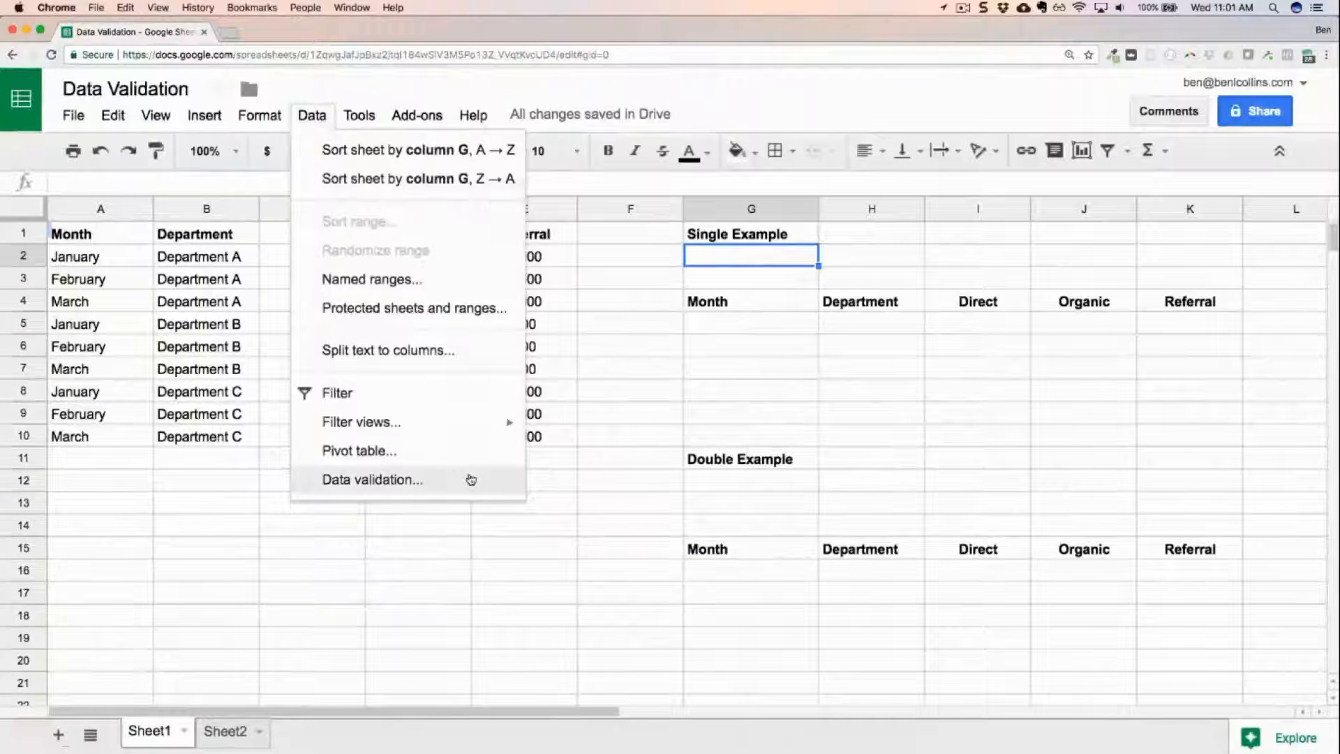
{"action": "left_click", "coordinate": [471, 479]}
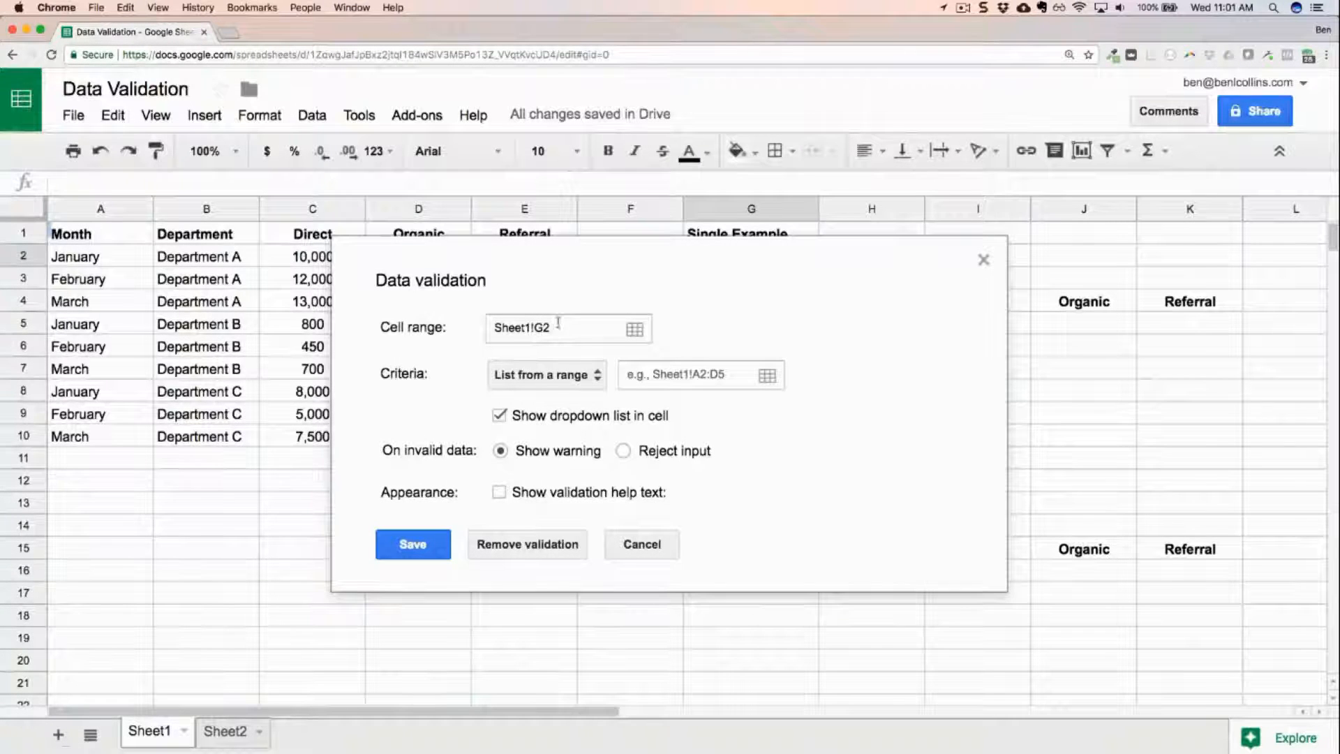
{"action": "left_click_drag", "start_coordinate": [611, 247], "coordinate": [603, 347]}
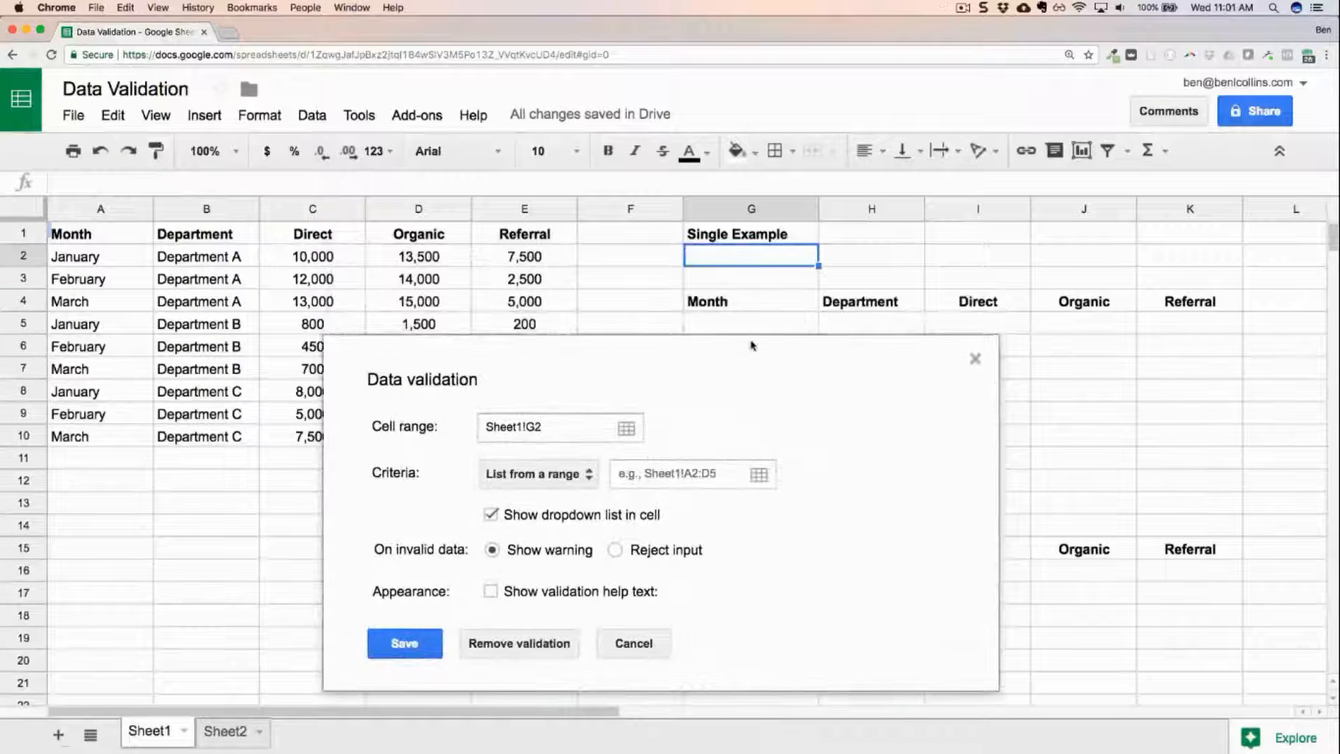
{"action": "left_click_drag", "start_coordinate": [751, 344], "coordinate": [861, 289]}
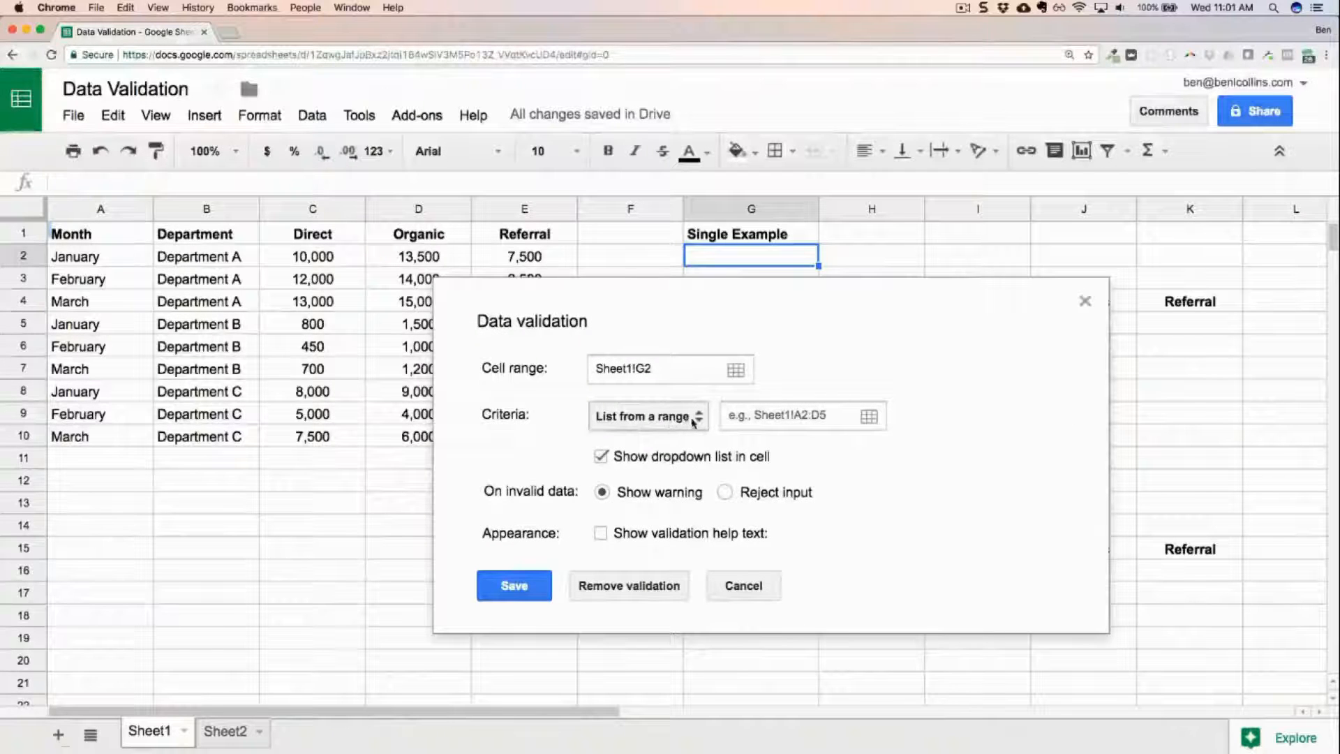
Set the validation criteria for G2 to List from a range, using the department cells B2:B10.
{"action": "left_click", "coordinate": [688, 423]}
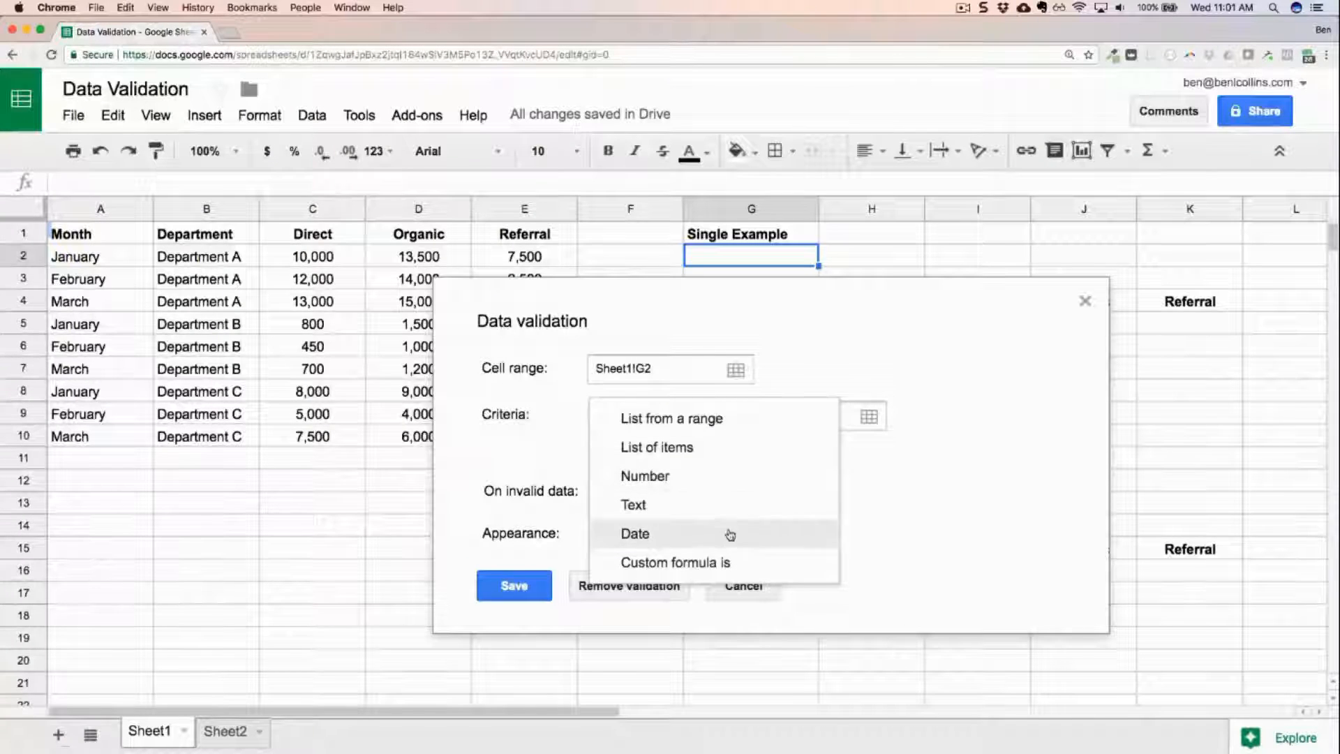
{"action": "left_click", "coordinate": [718, 429]}
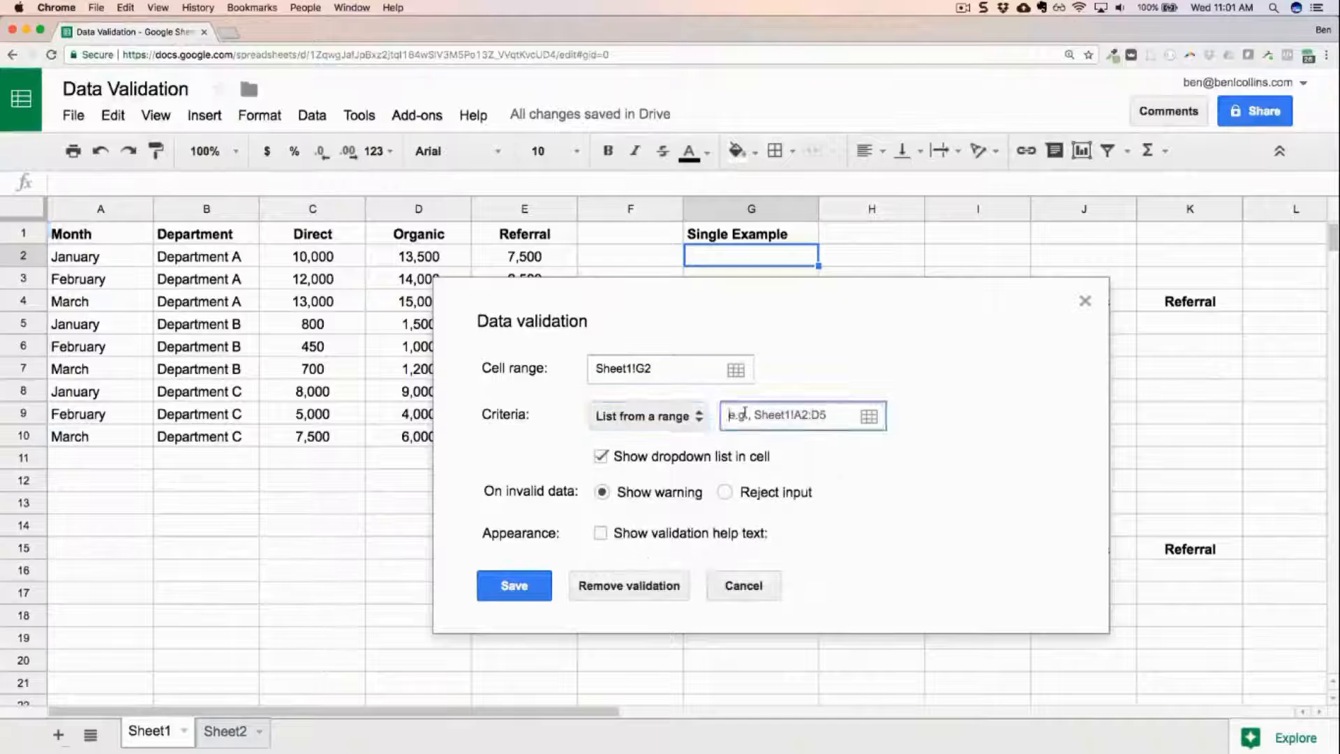
{"action": "left_click_drag", "start_coordinate": [234, 262], "coordinate": [257, 447]}
{"action": "left_click", "coordinate": [525, 427]}
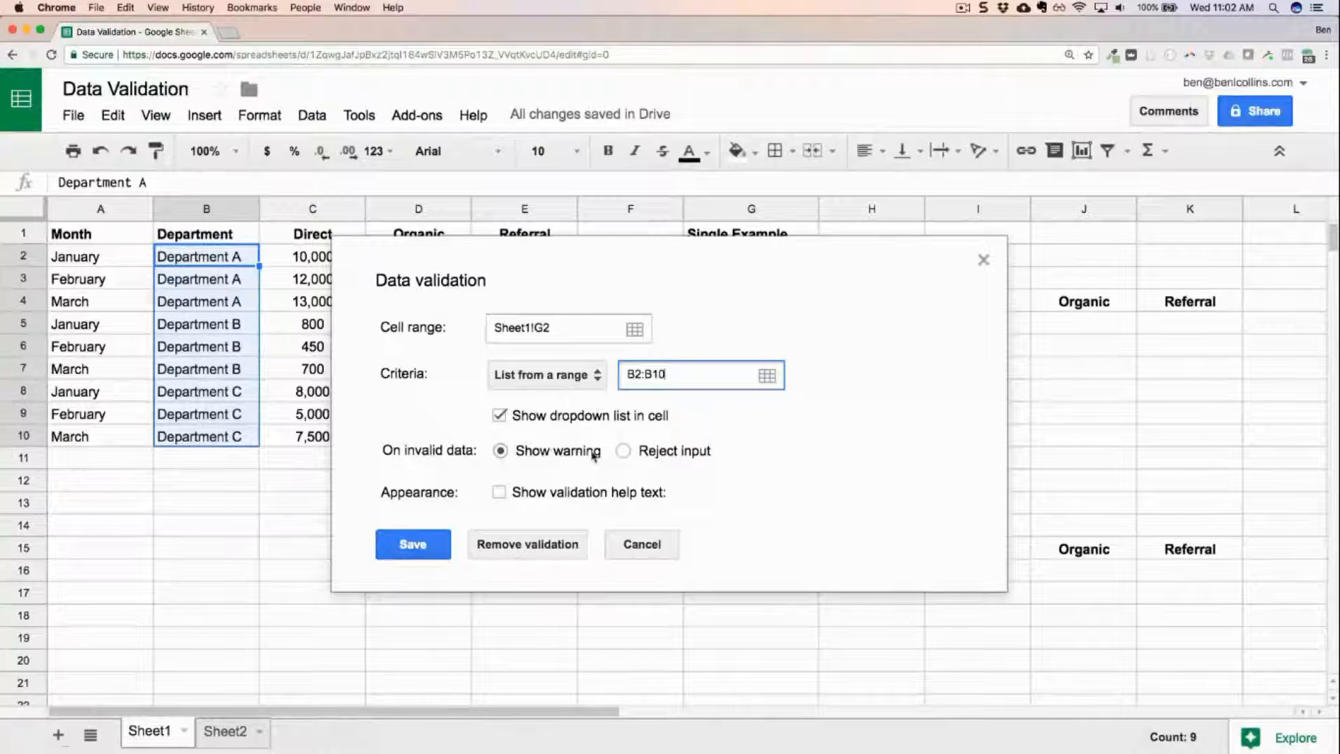
{"action": "left_click_drag", "start_coordinate": [598, 260], "coordinate": [623, 285]}
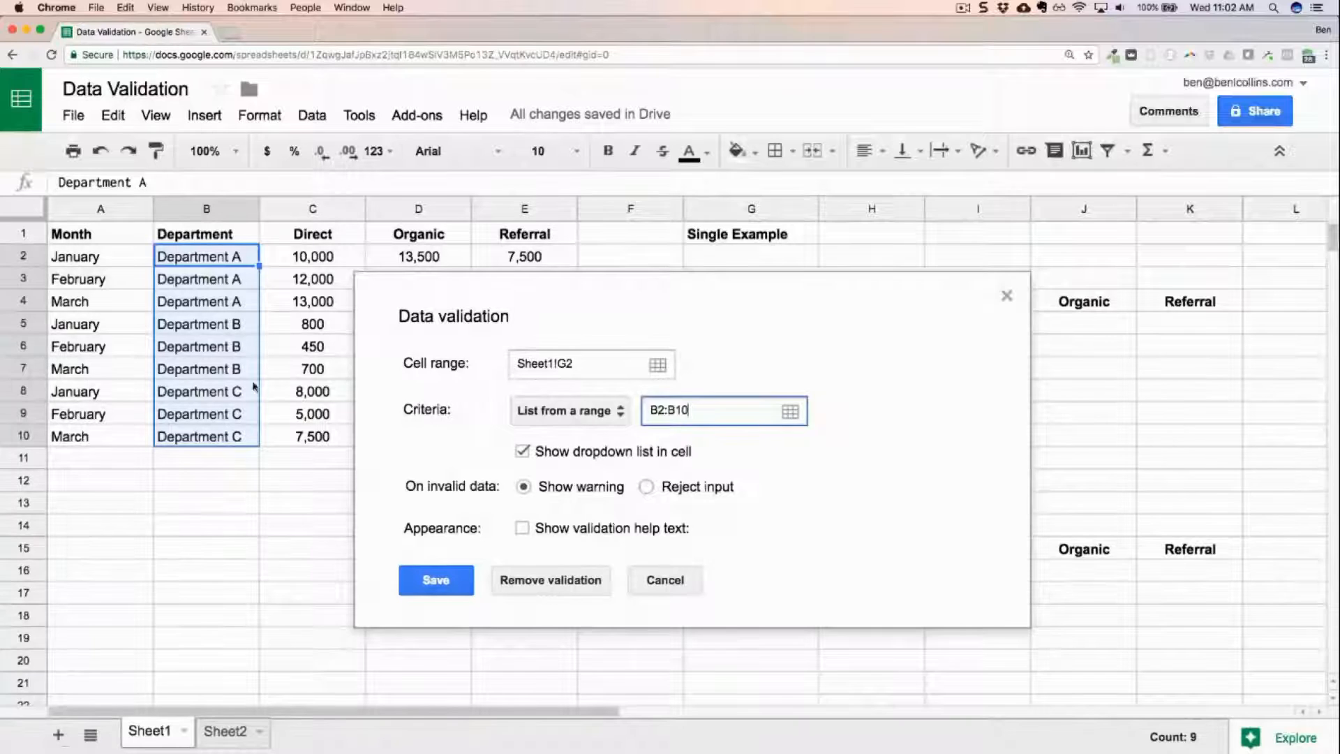
Make the G2 rule reject invalid input, leave validation help text off, and save the rule.
{"action": "left_click", "coordinate": [646, 487]}
{"action": "left_click", "coordinate": [572, 531]}
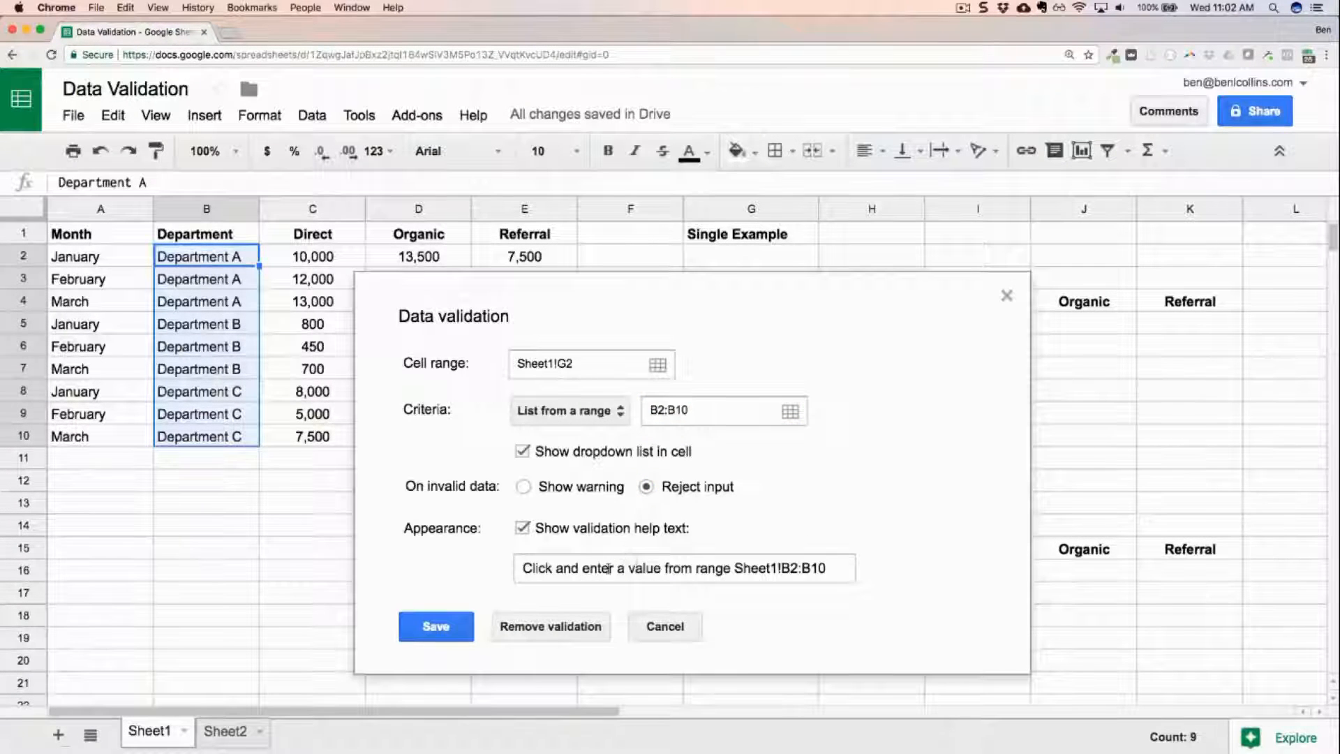
{"action": "left_click", "coordinate": [579, 528]}
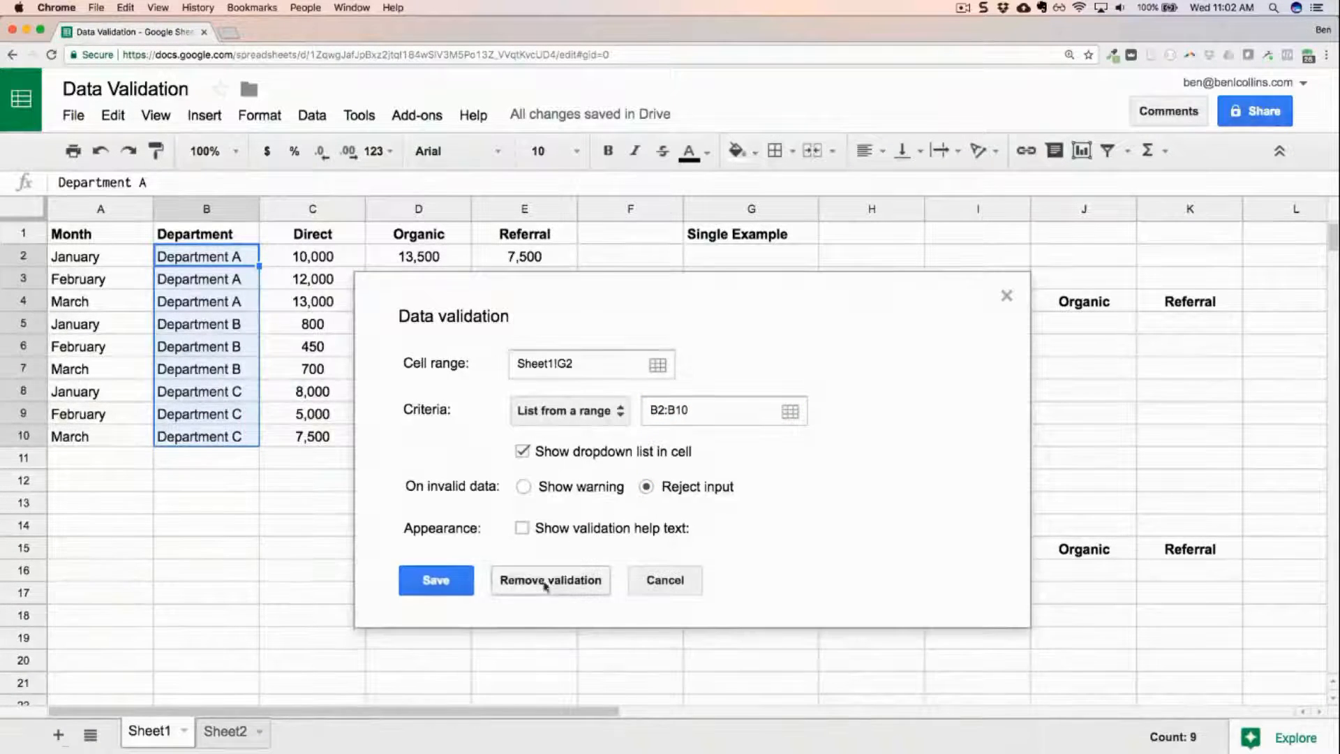
{"action": "left_click", "coordinate": [433, 586]}
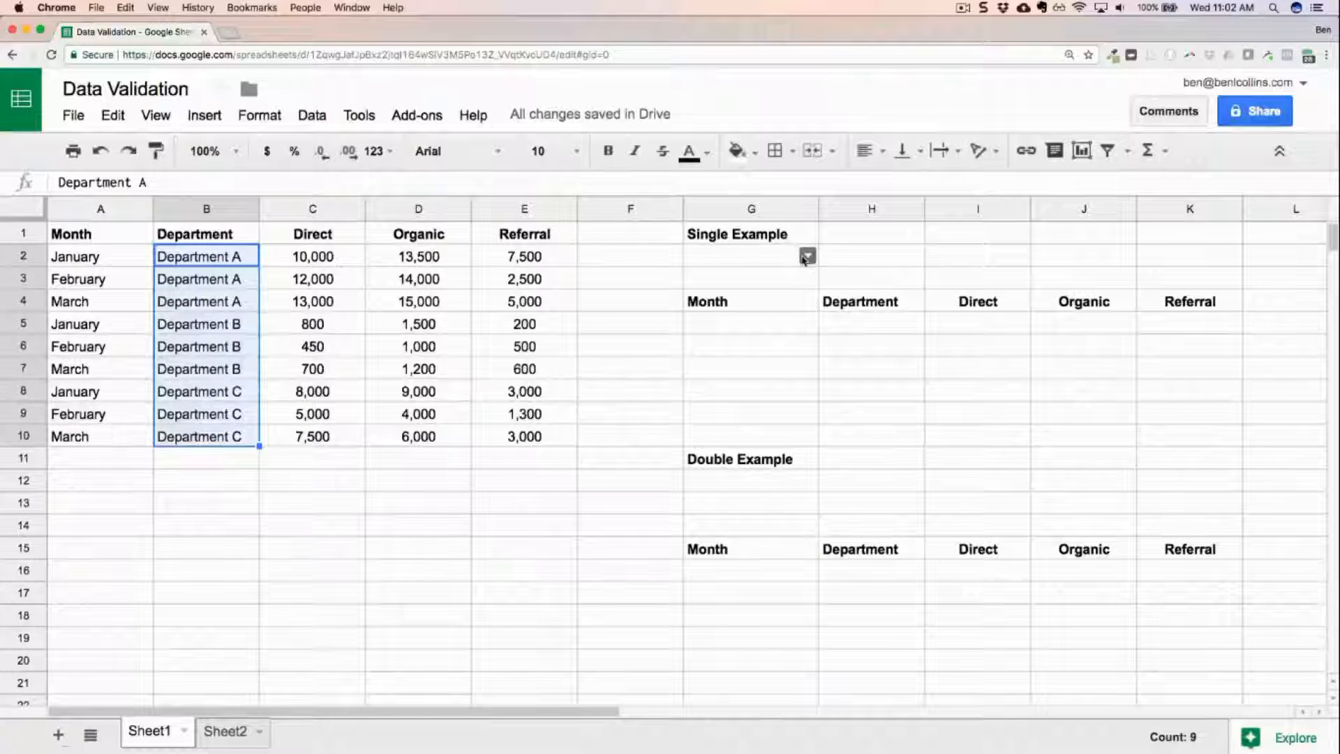
Test the G2 dropdown by choosing Department A, Department B and Department C in turn, and inspect the formula in G5.
{"action": "left_click", "coordinate": [806, 256]}
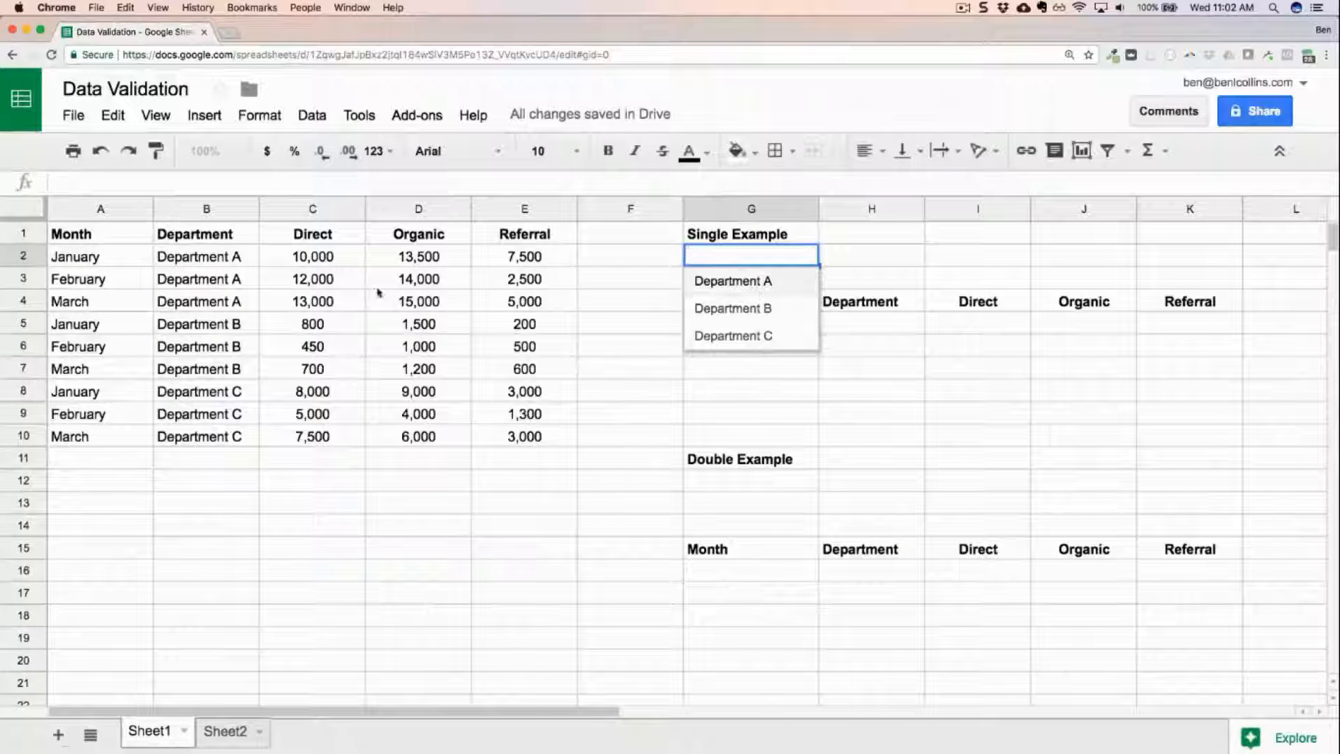
{"action": "left_click", "coordinate": [768, 282]}
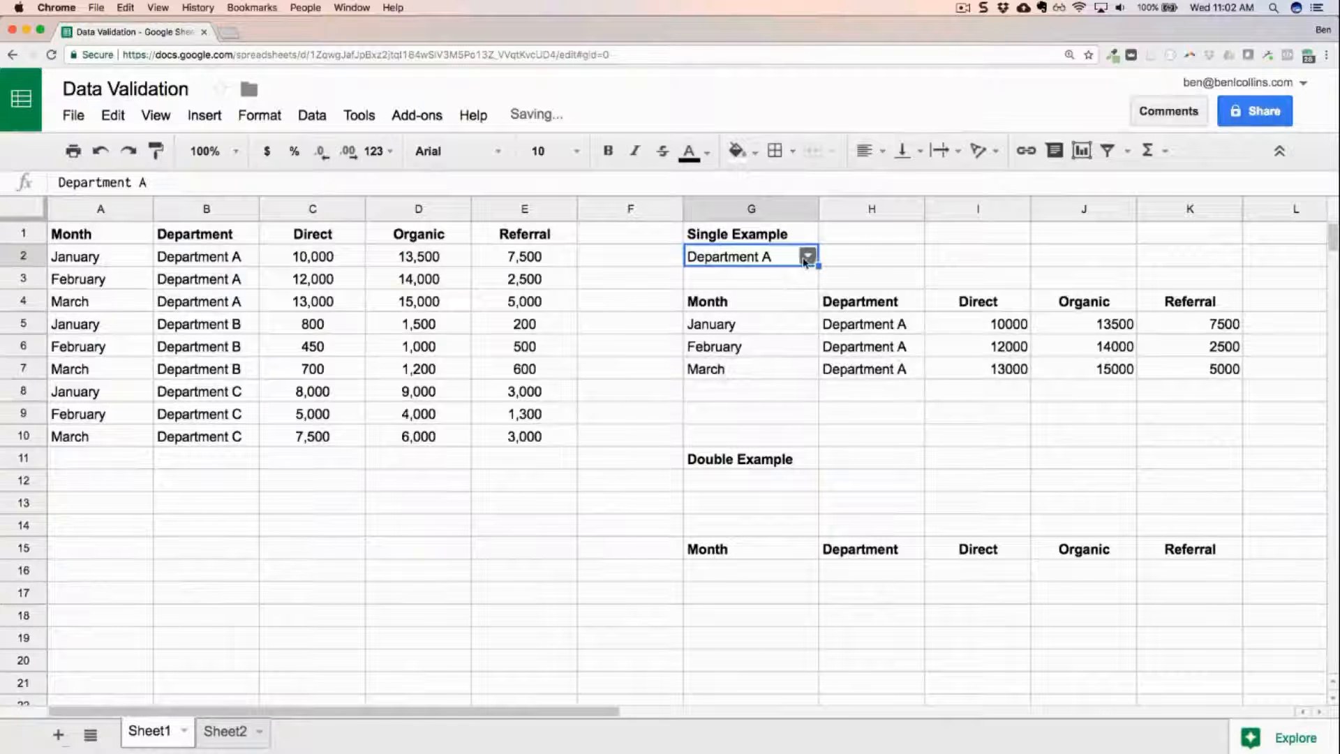
{"action": "left_click", "coordinate": [803, 257]}
{"action": "left_click", "coordinate": [786, 309]}
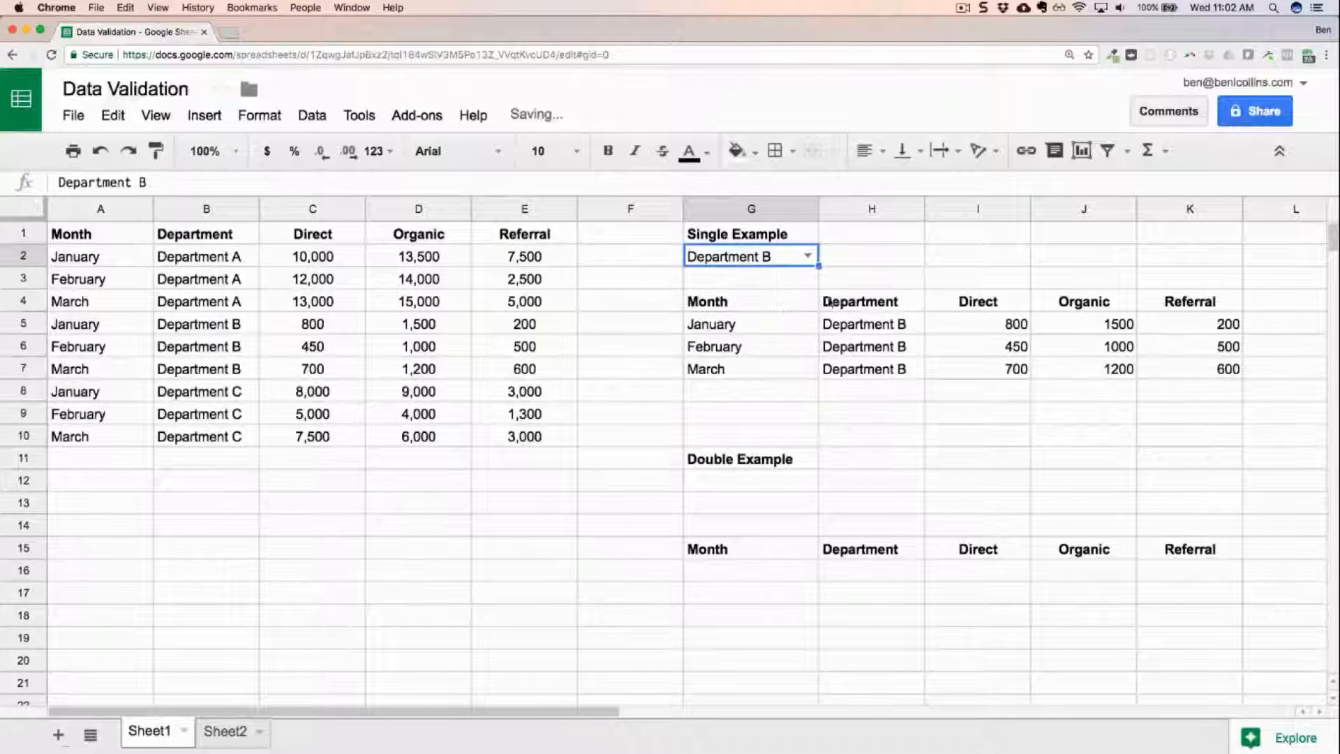
{"action": "left_click", "coordinate": [807, 256]}
{"action": "left_click", "coordinate": [789, 337]}
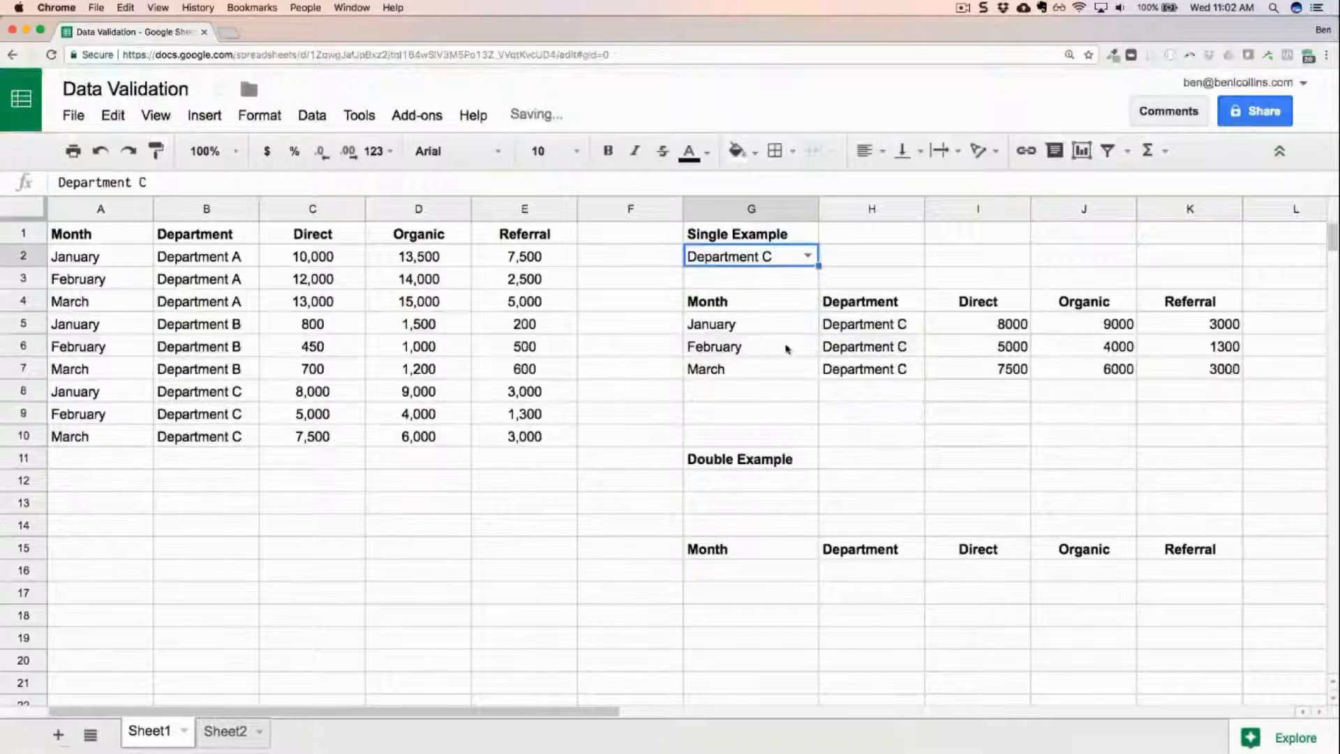
{"action": "left_click", "coordinate": [740, 327]}
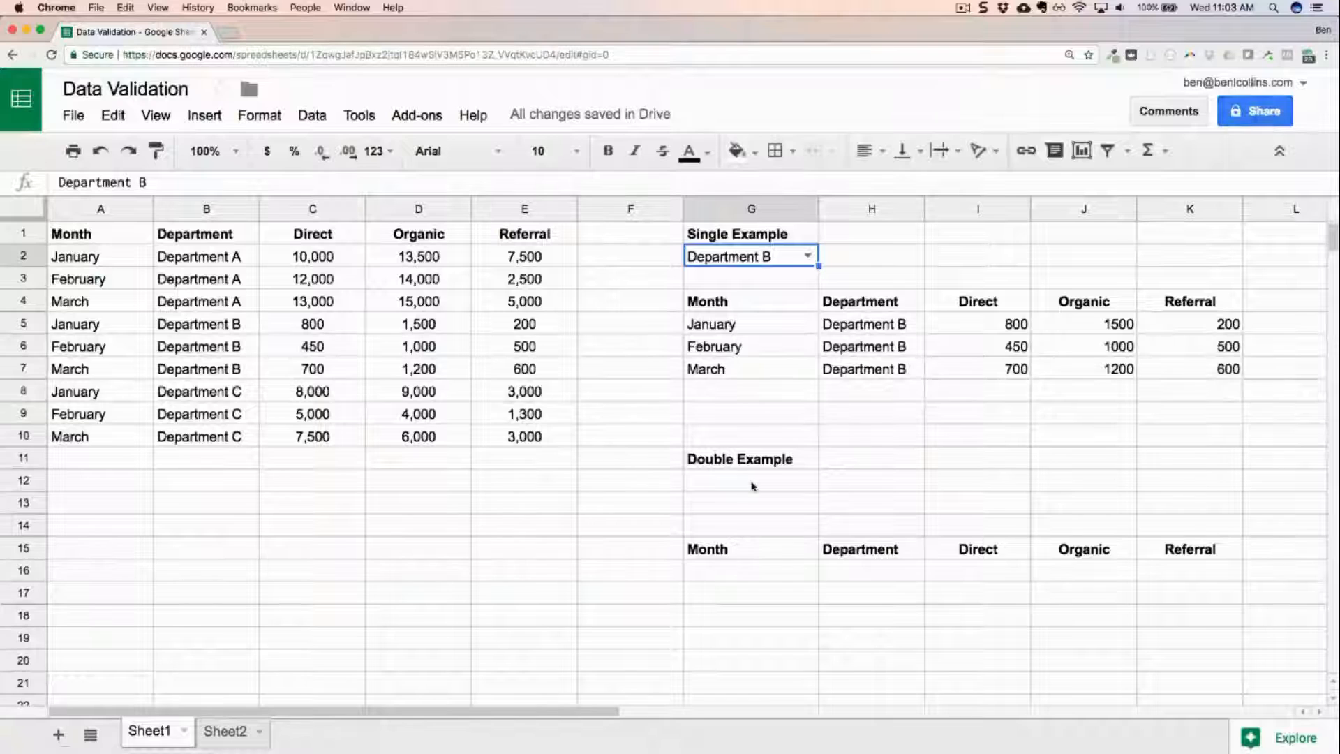
Add a data validation dropdown to G12 that lists the months from A2:A10, and save it.
{"action": "left_click", "coordinate": [738, 487]}
{"action": "right_click", "coordinate": [738, 487]}
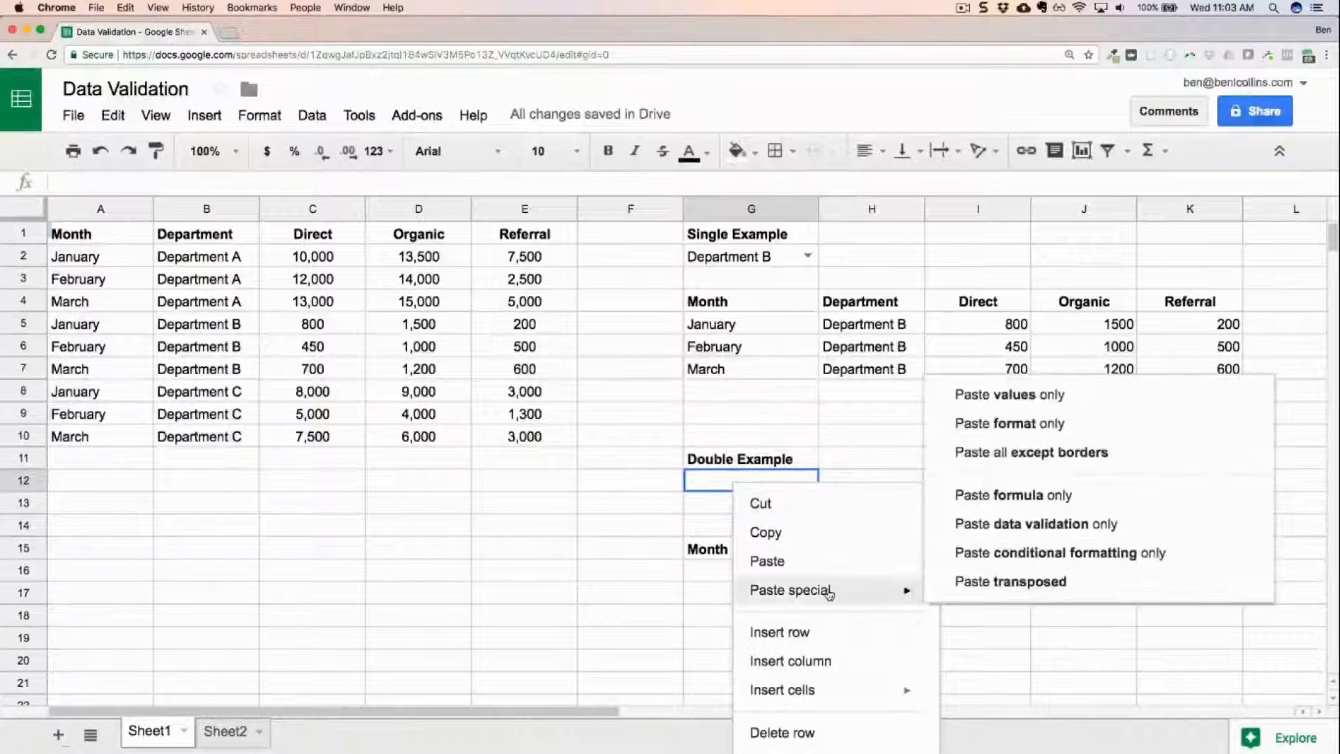
{"action": "scroll", "coordinate": [809, 697], "scroll_direction": "down", "scroll_amount": 5}
{"action": "left_click", "coordinate": [812, 734]}
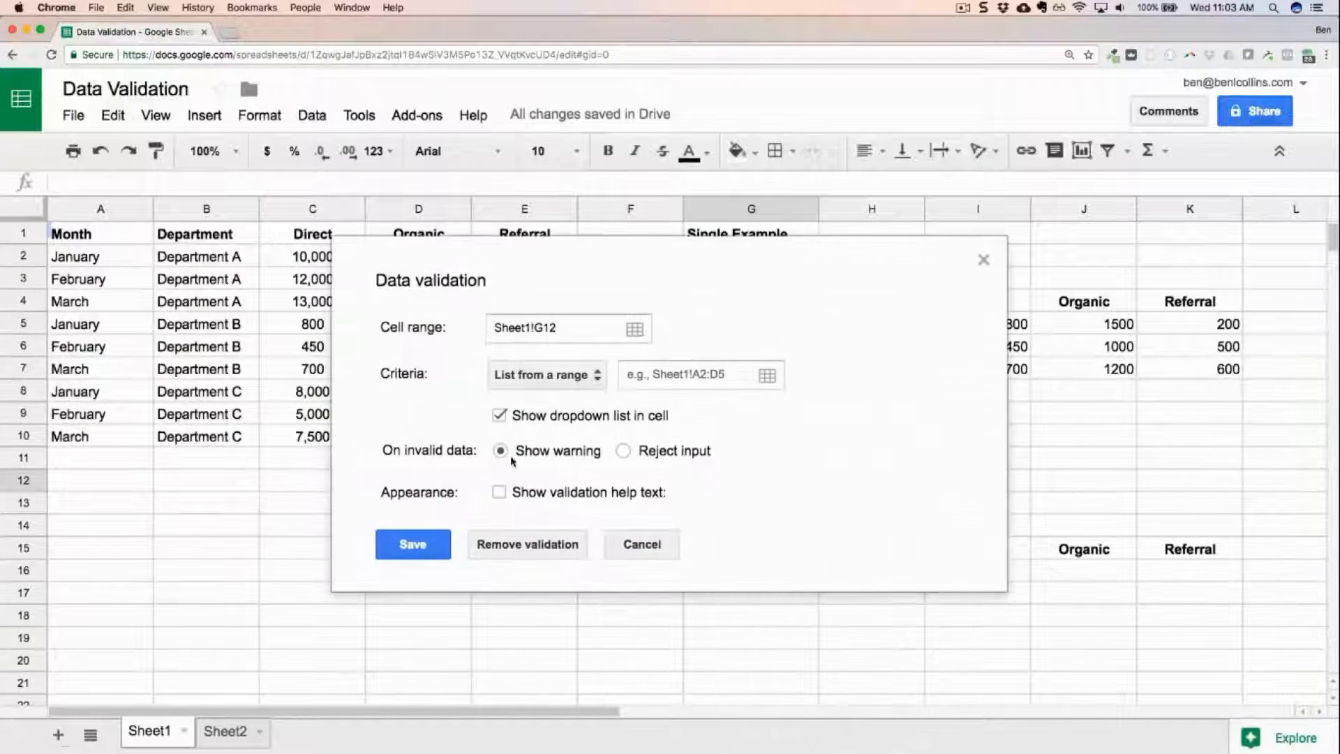
{"action": "left_click_drag", "start_coordinate": [119, 254], "coordinate": [120, 434]}
{"action": "left_click", "coordinate": [412, 383]}
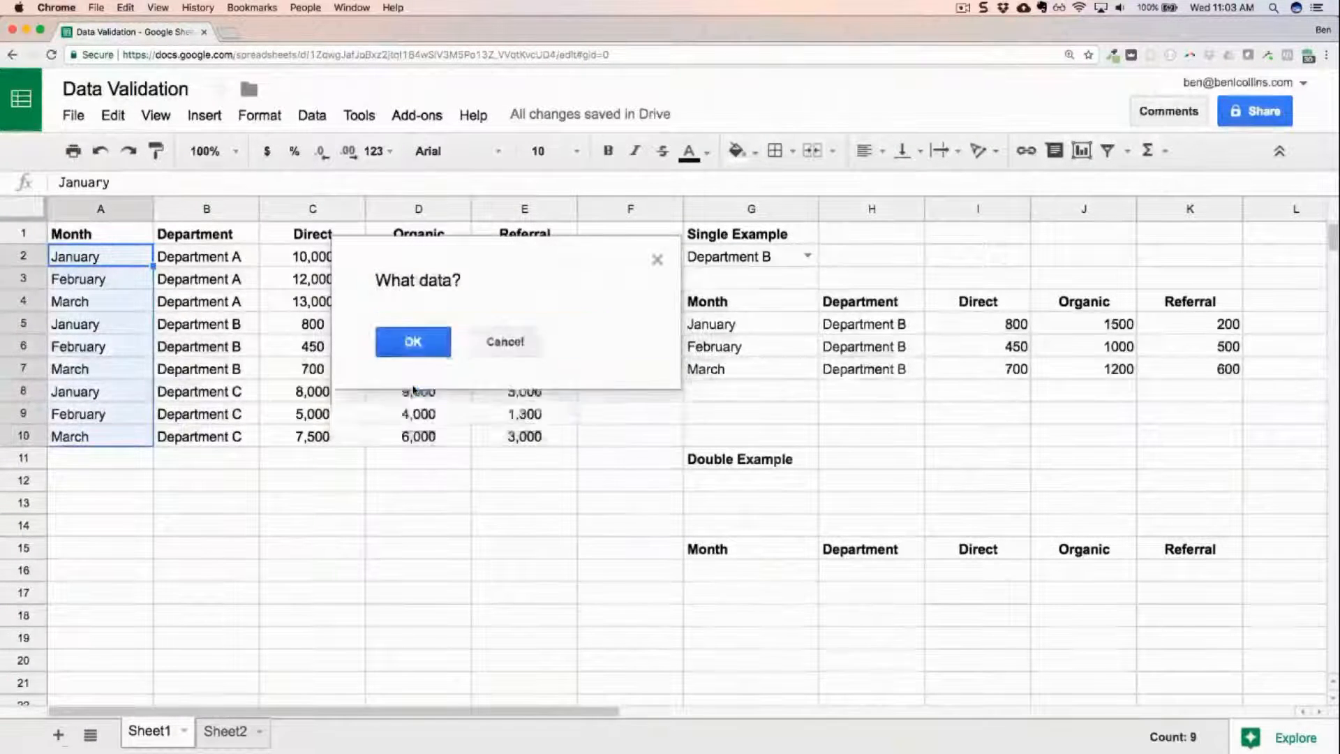
{"action": "left_click", "coordinate": [422, 551]}
Add a data validation dropdown to G13 that lists the departments from B2:B10 and rejects invalid input, and save it.
{"action": "left_click", "coordinate": [753, 507]}
{"action": "right_click", "coordinate": [753, 507]}
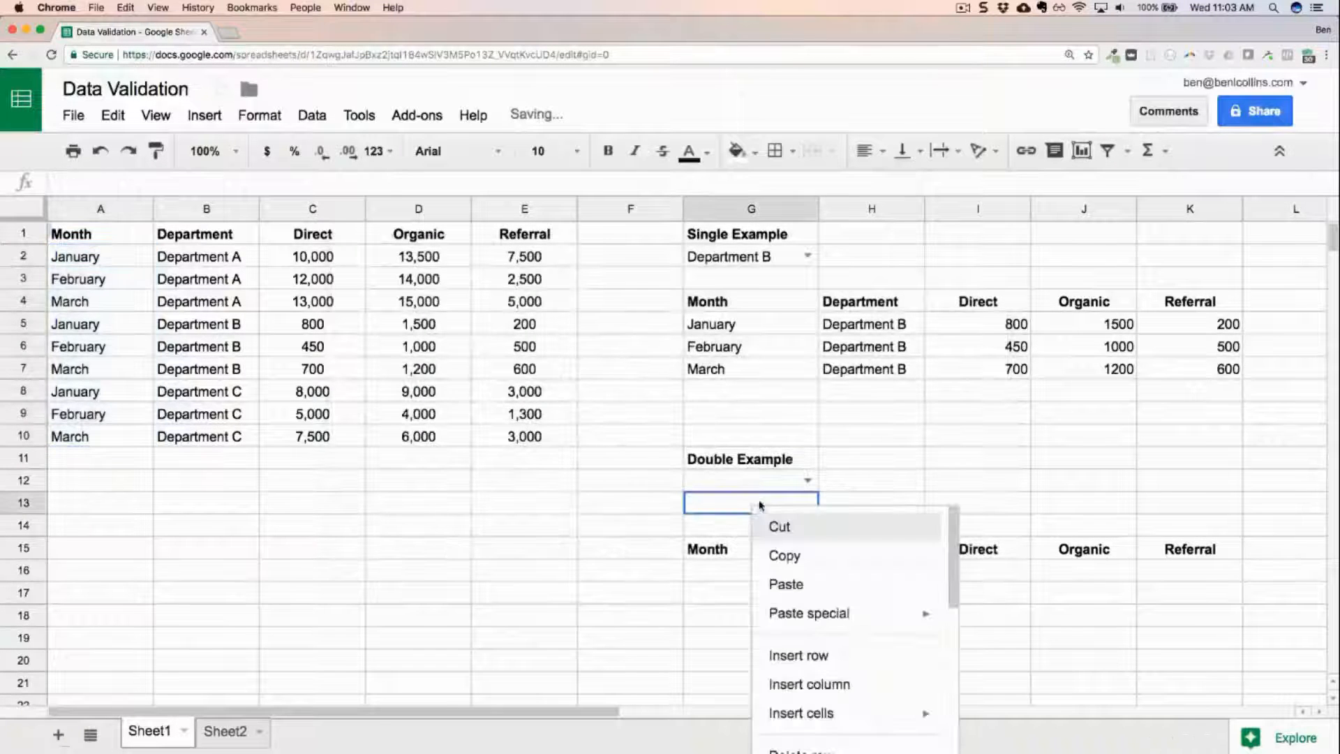
{"action": "scroll", "coordinate": [837, 656], "scroll_direction": "down", "scroll_amount": 5}
{"action": "left_click", "coordinate": [832, 737]}
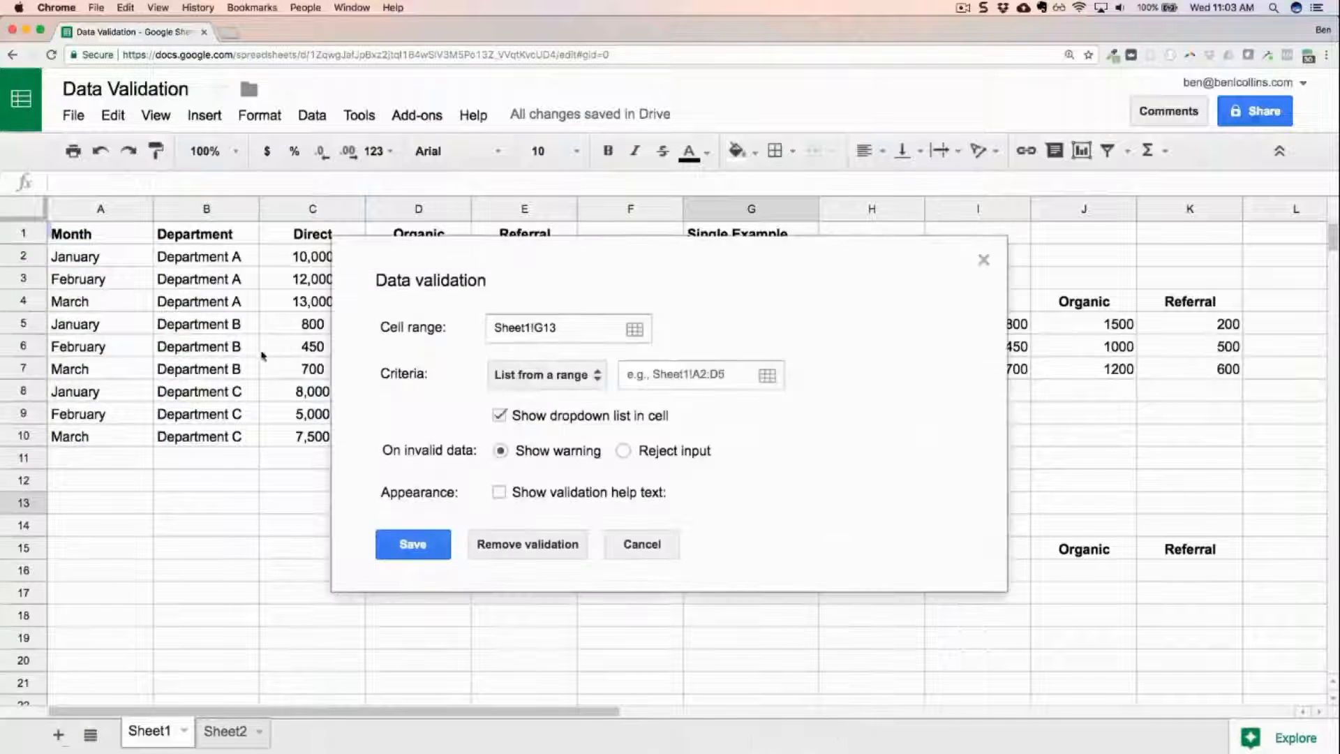
{"action": "left_click", "coordinate": [655, 373]}
{"action": "left_click_drag", "start_coordinate": [240, 255], "coordinate": [236, 439]}
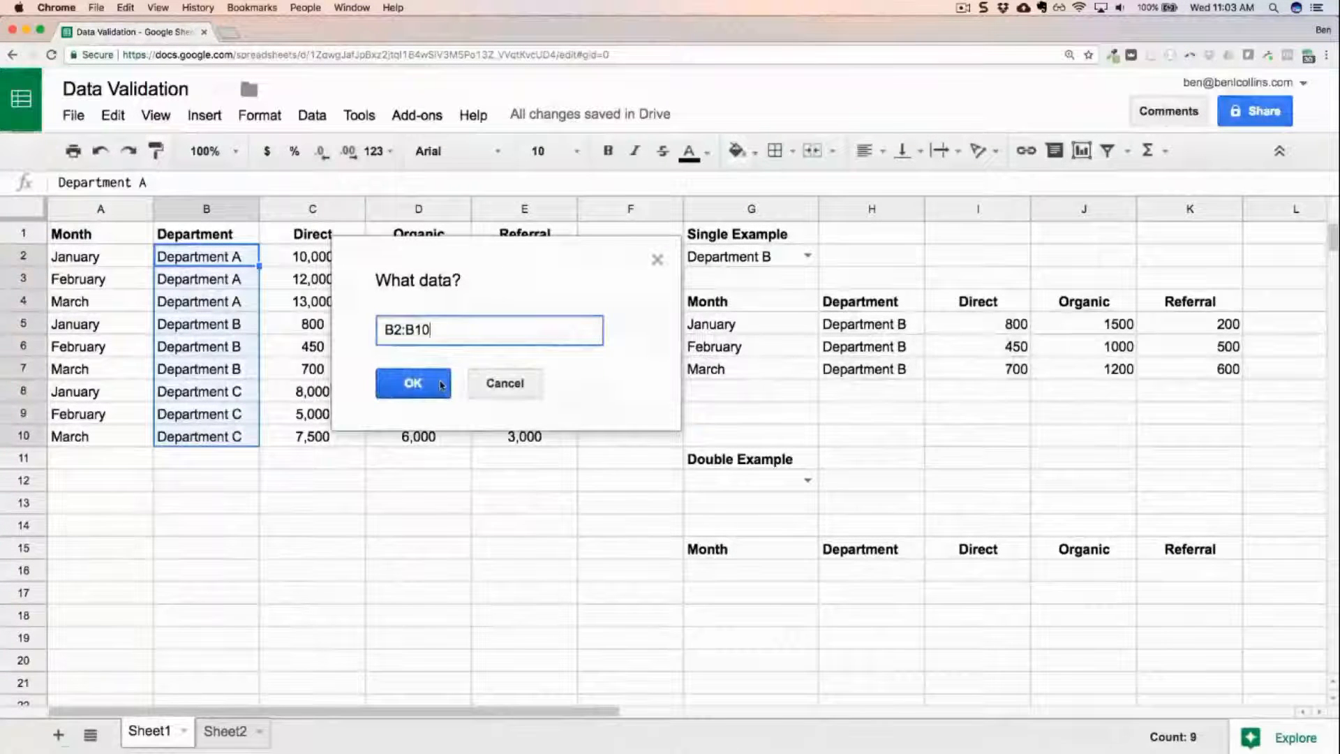
{"action": "left_click", "coordinate": [441, 383]}
{"action": "left_click", "coordinate": [623, 450]}
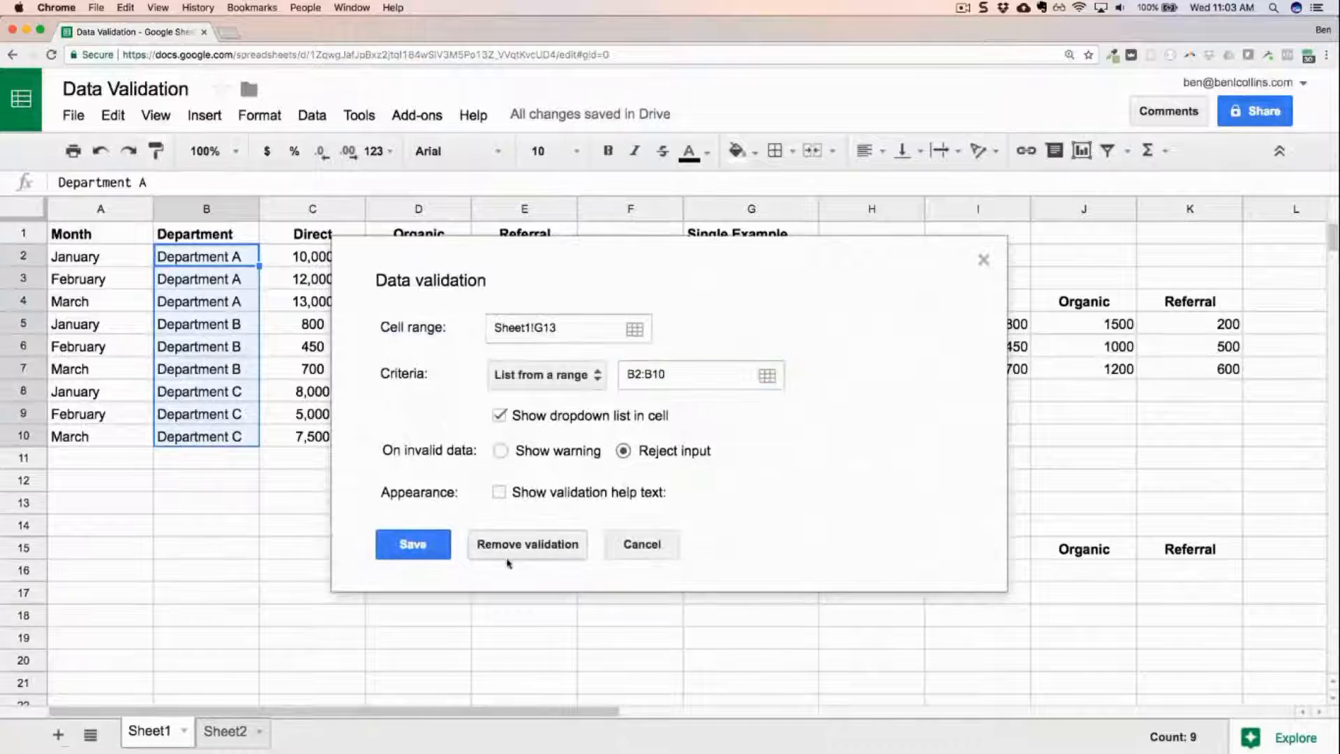
{"action": "left_click", "coordinate": [432, 555]}
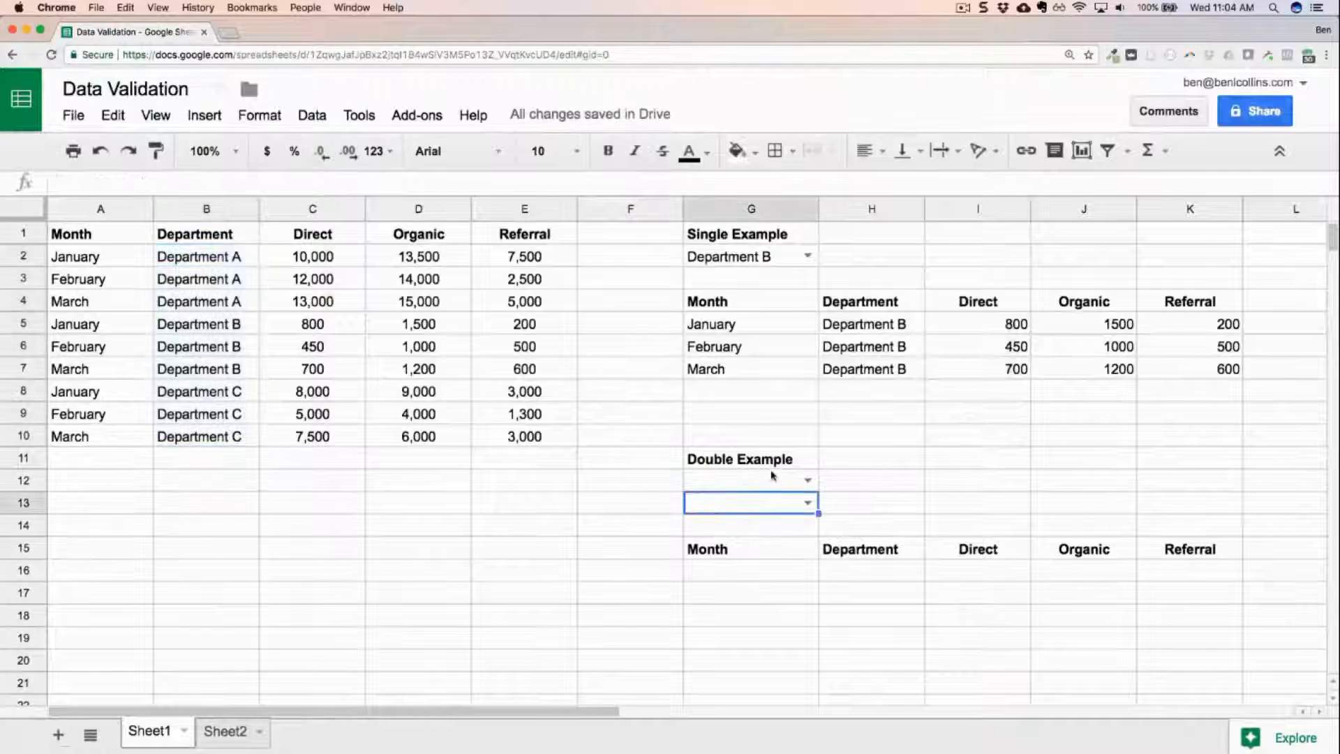
Choose January in the G12 dropdown and Department C in the G13 dropdown of the Double Example.
{"action": "left_click", "coordinate": [807, 480]}
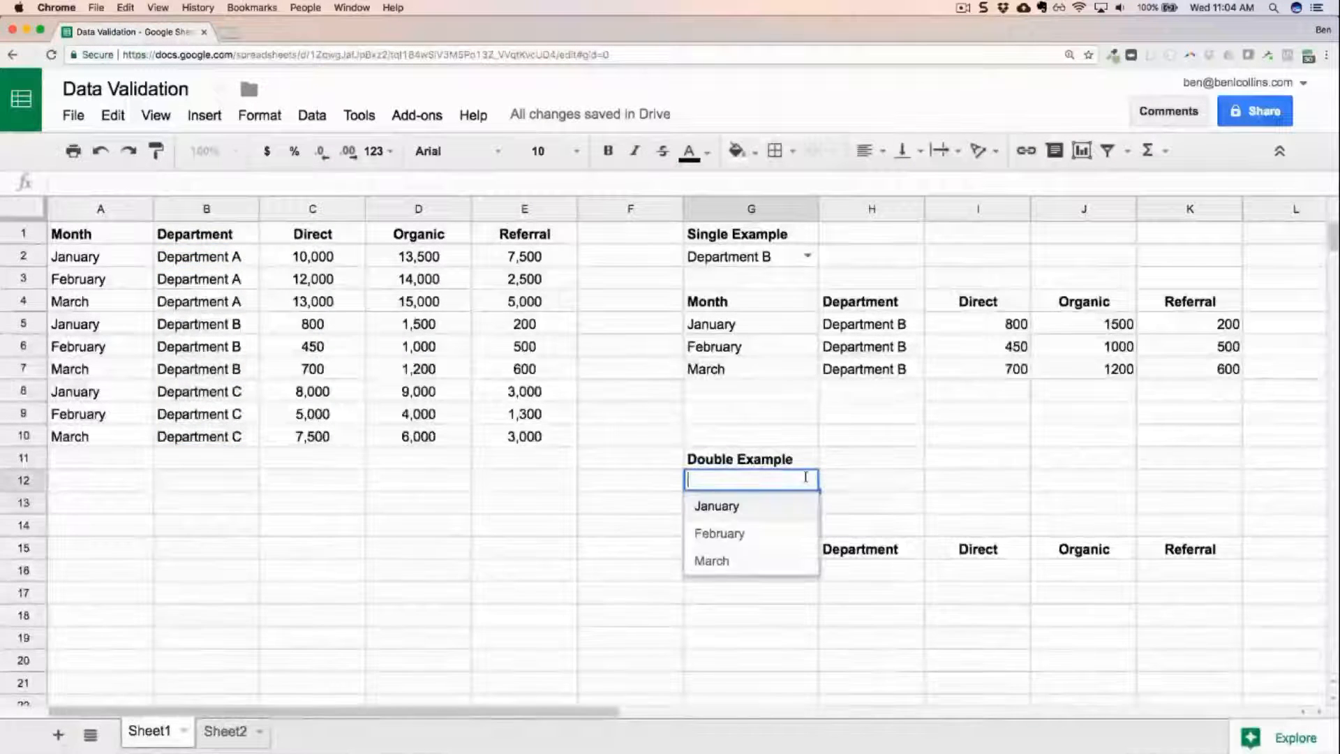
{"action": "left_click", "coordinate": [785, 513]}
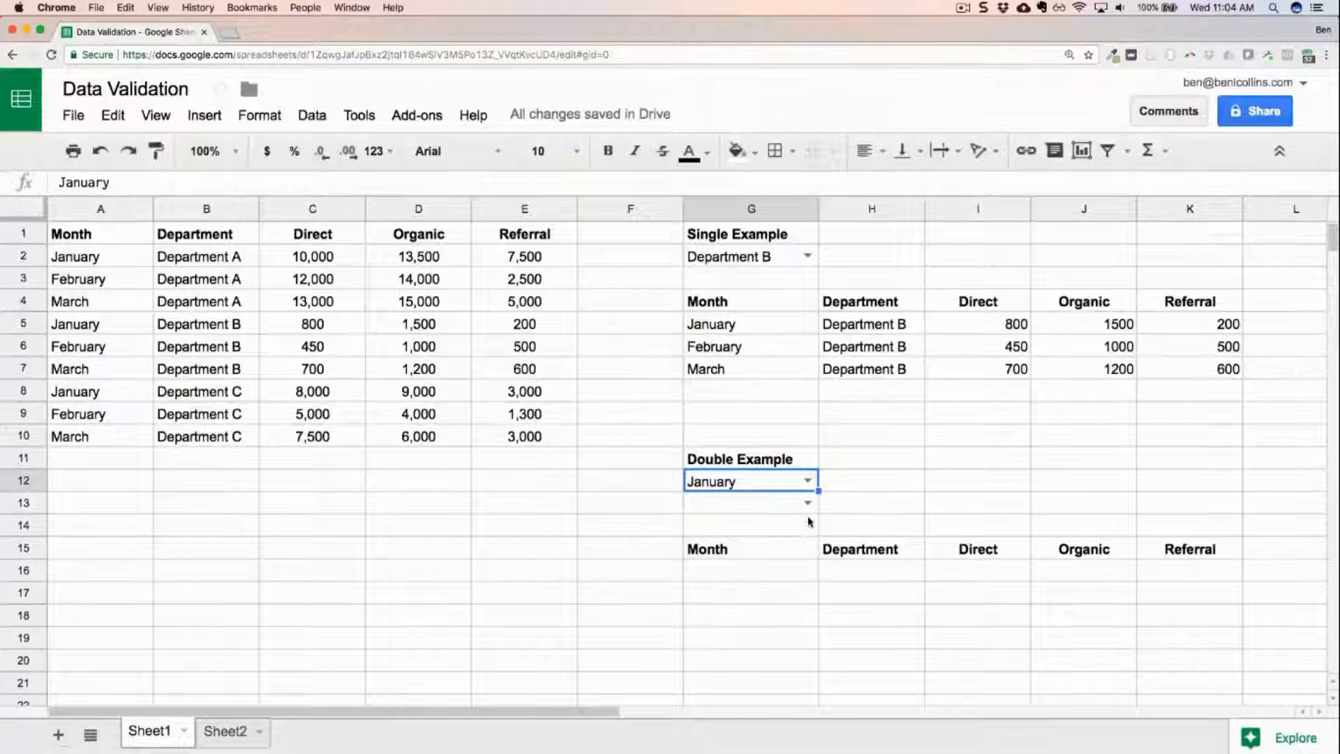
{"action": "left_click", "coordinate": [808, 503]}
{"action": "left_click", "coordinate": [793, 587]}
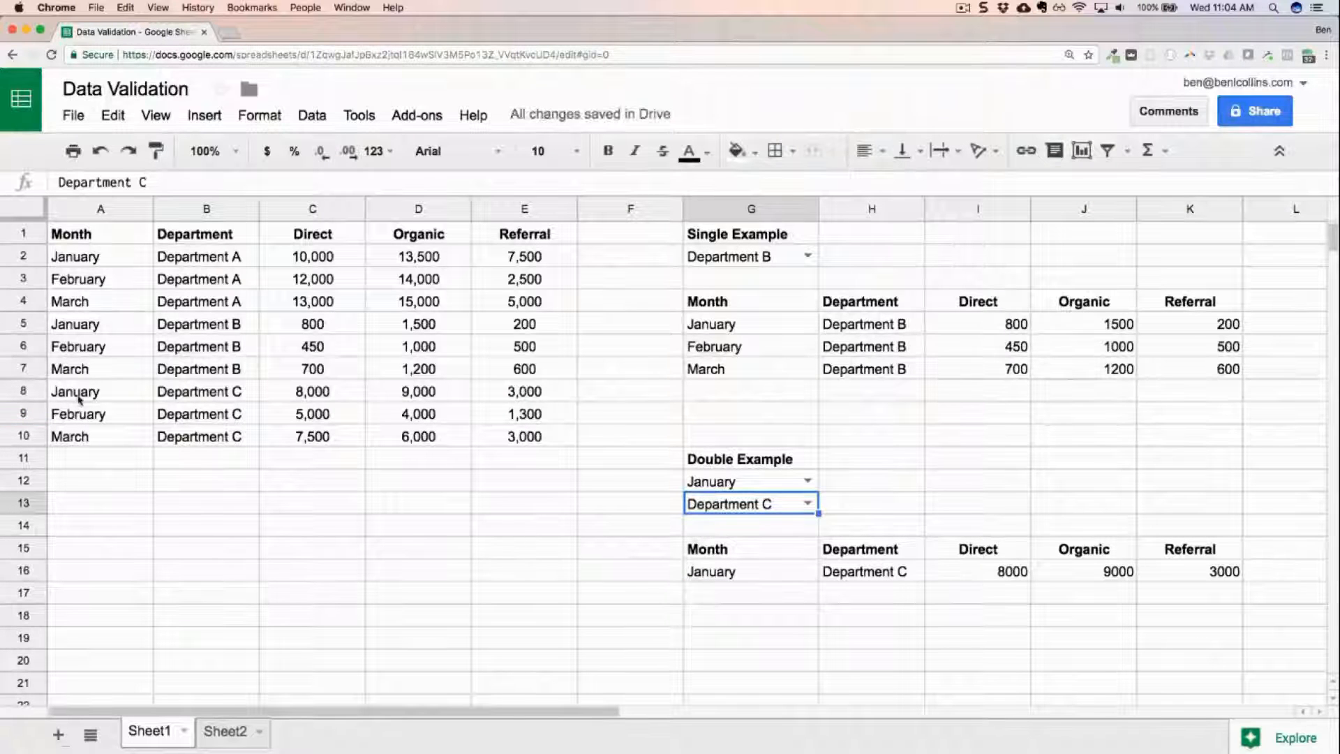
Check the January Department C row in A8:E8 of the source table and inspect the filter formula in G16.
{"action": "left_click", "coordinate": [107, 395]}
{"action": "left_click_drag", "start_coordinate": [106, 395], "coordinate": [516, 395]}
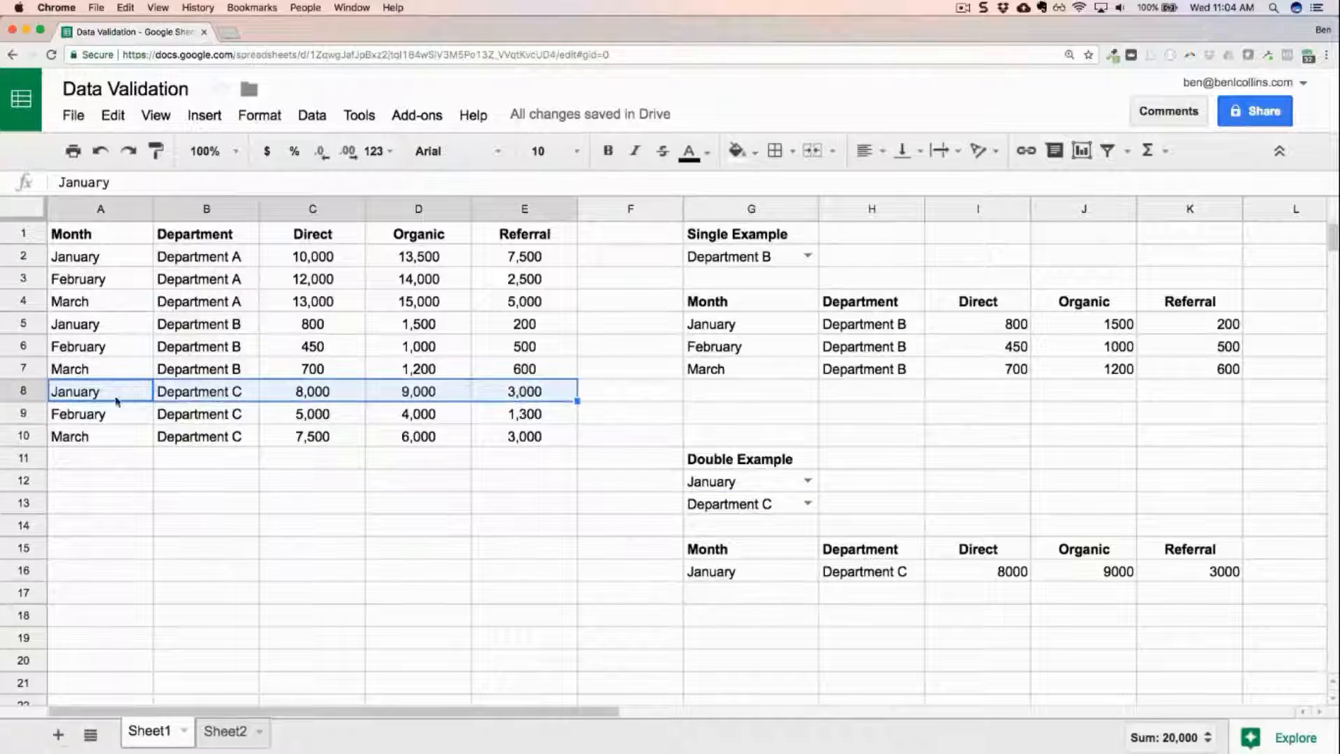
{"action": "left_click", "coordinate": [758, 573]}
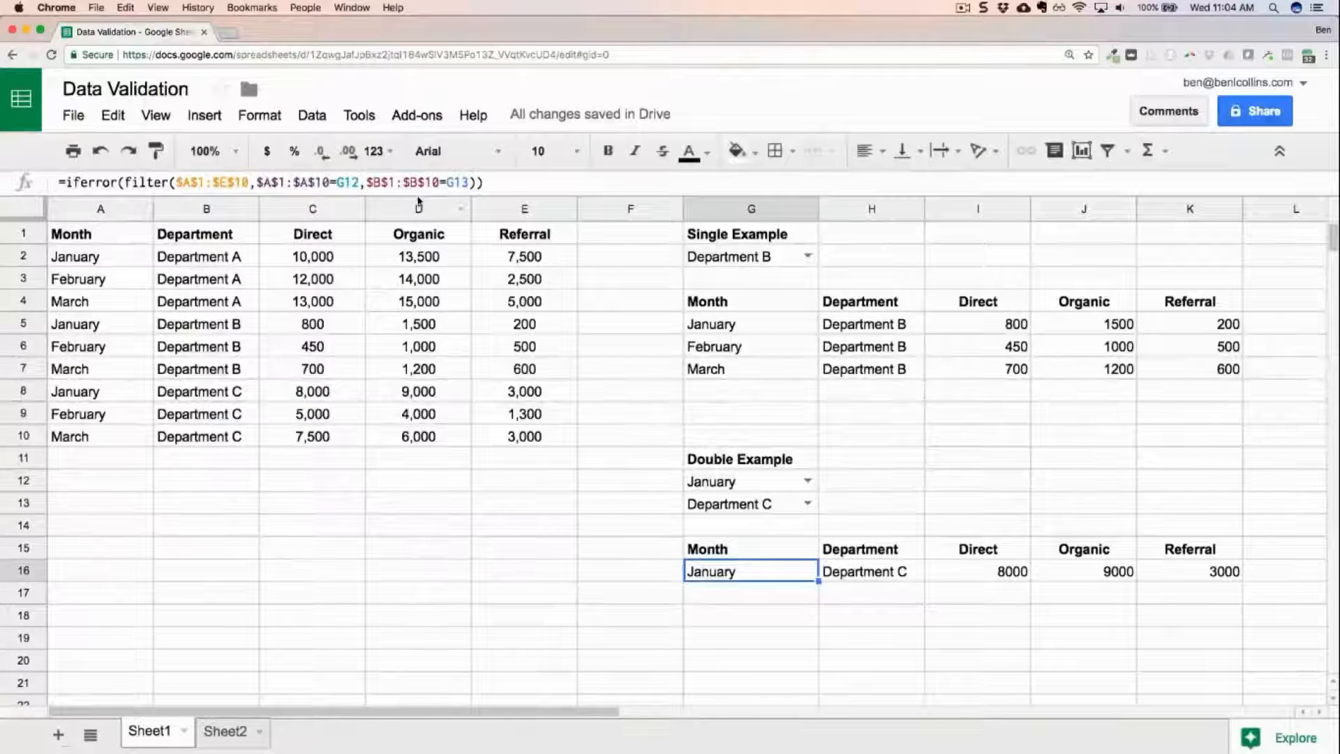
Reopen the month dropdown in G12 and choose January.
{"action": "left_click", "coordinate": [810, 480]}
{"action": "left_click", "coordinate": [729, 511]}
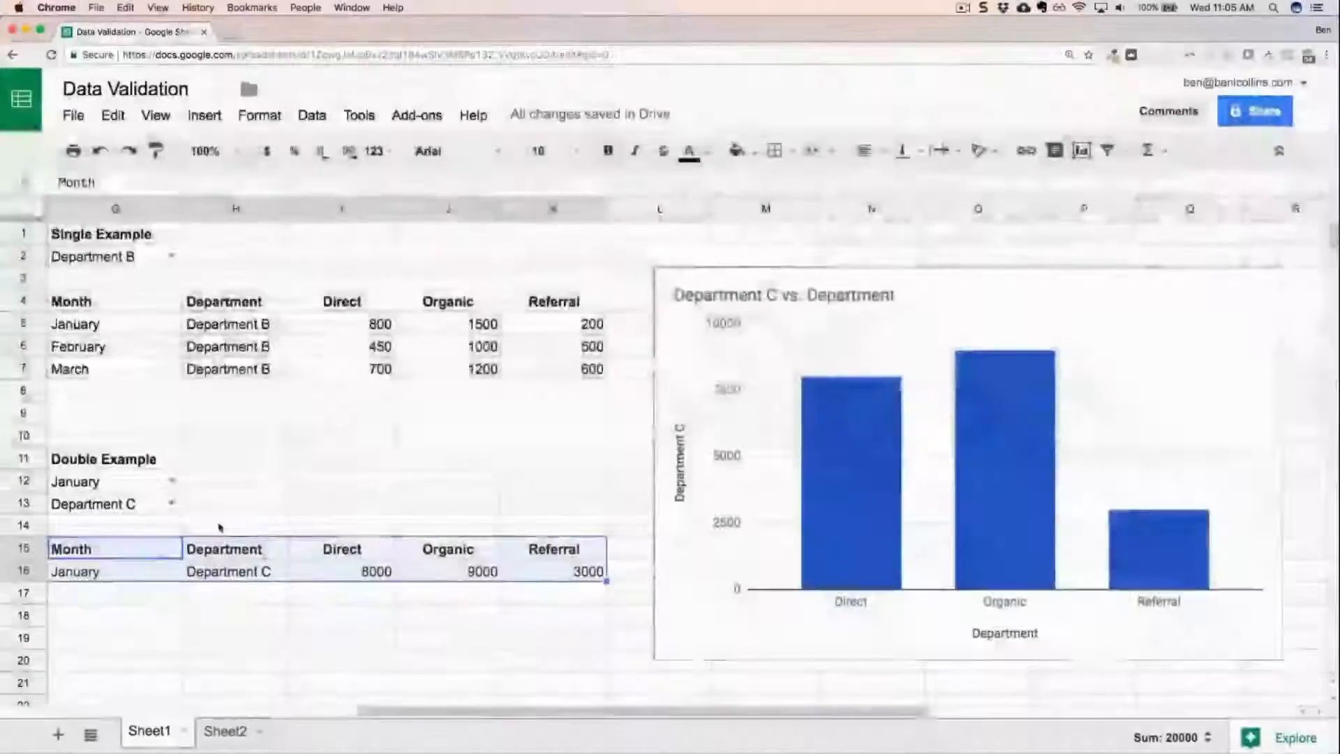
Switch the G13 dropdown to Department A and on to Department B, and set the month in G12 to March.
{"action": "left_click", "coordinate": [171, 502]}
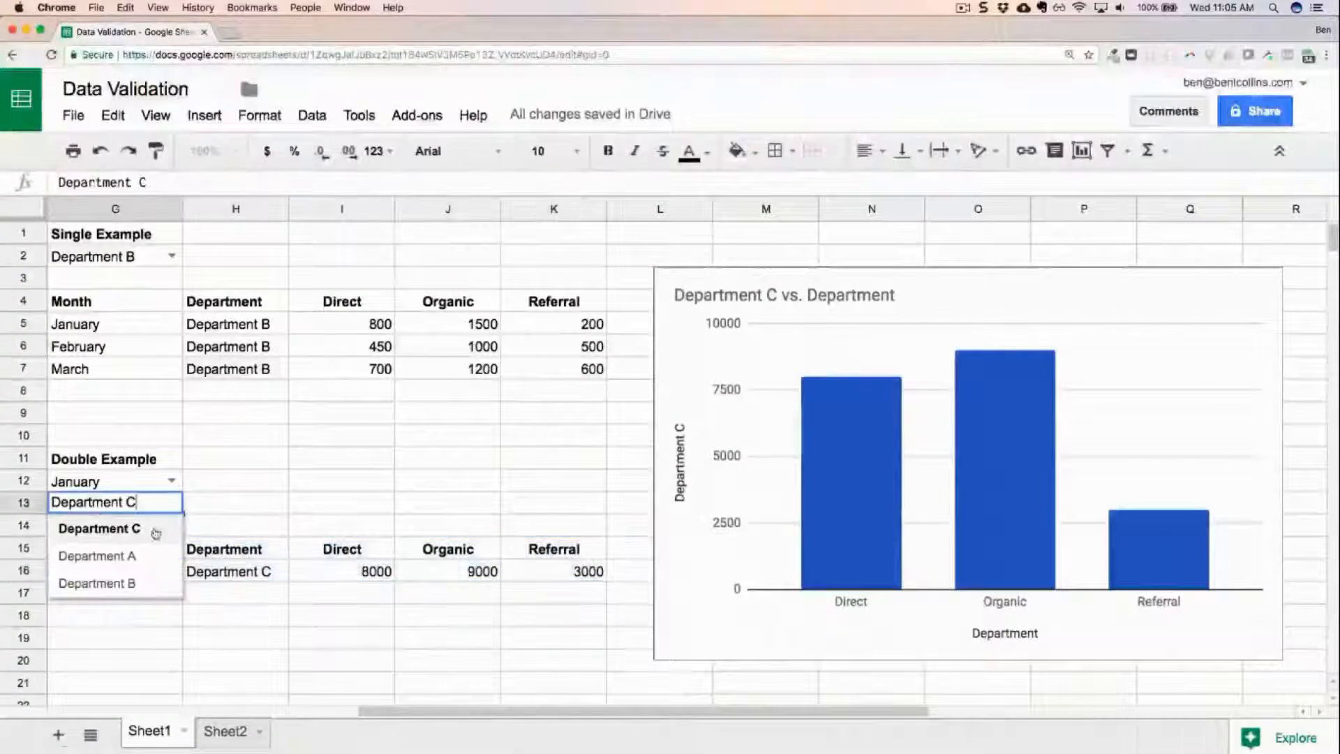
{"action": "left_click", "coordinate": [142, 556]}
{"action": "left_click", "coordinate": [171, 502]}
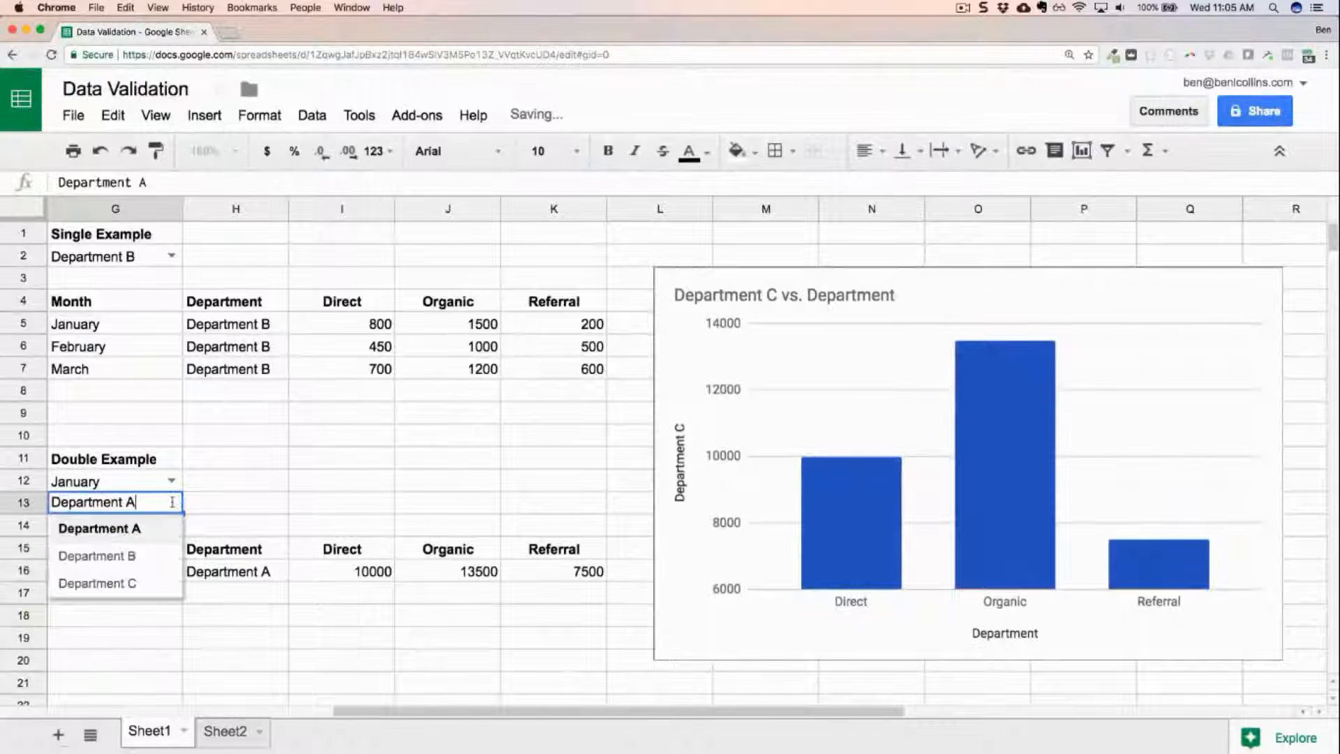
{"action": "left_click", "coordinate": [143, 556]}
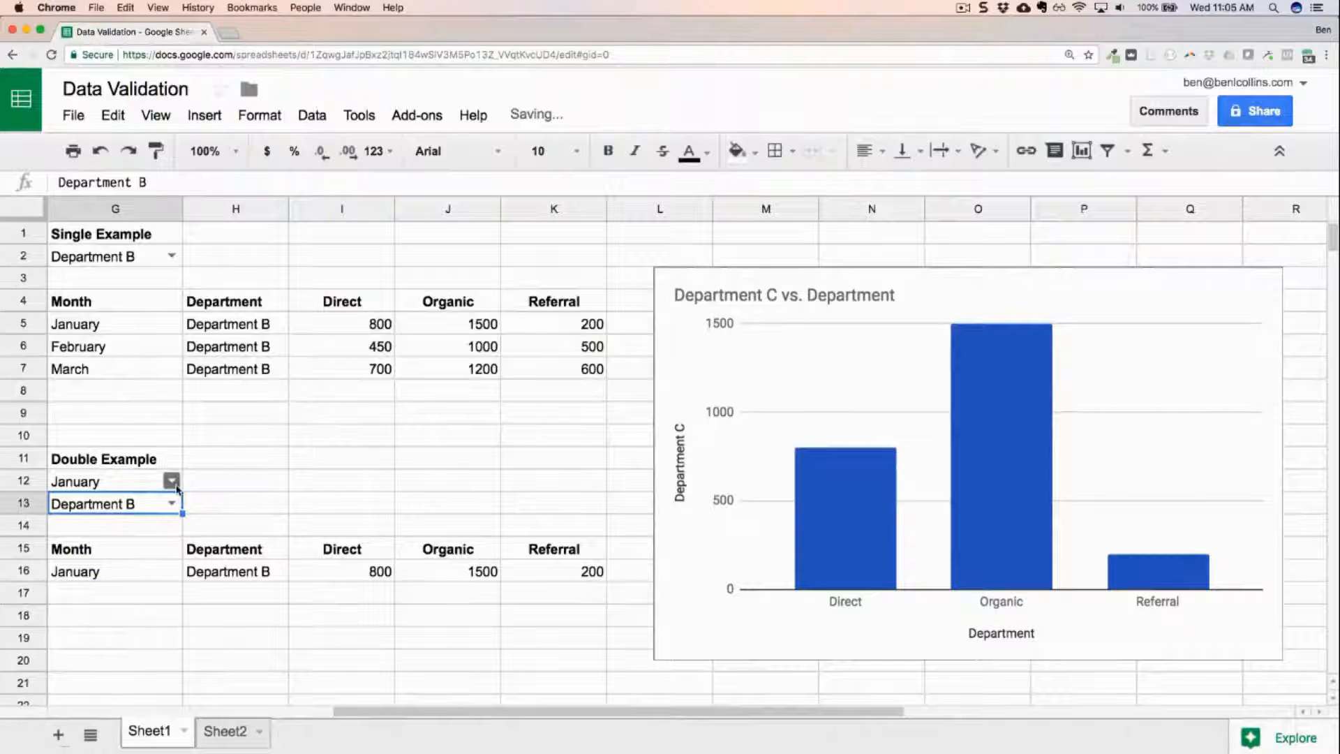
{"action": "left_click", "coordinate": [171, 481]}
{"action": "left_click", "coordinate": [126, 563]}
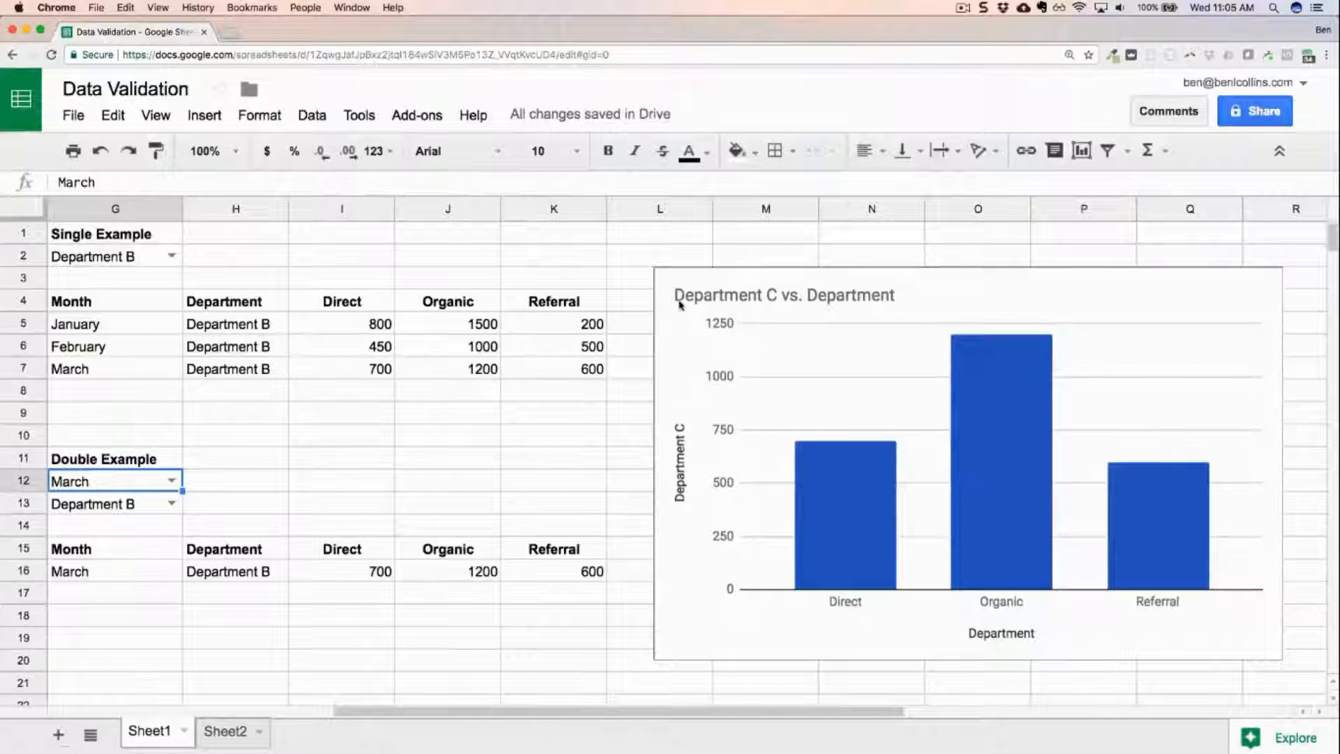
{"action": "left_click", "coordinate": [1047, 272]}
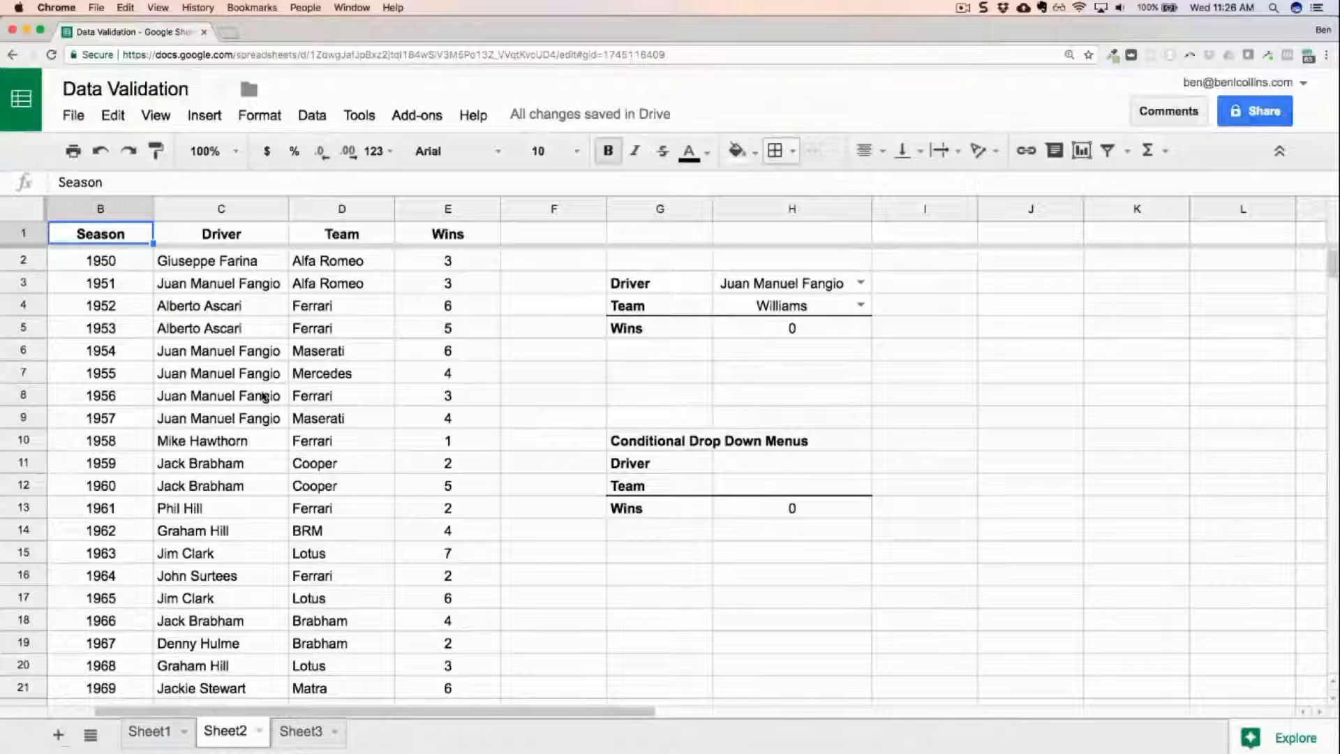
Look over the season table on Sheet2 and choose James Hunt in the driver dropdown in H3.
{"action": "scroll", "coordinate": [236, 352], "scroll_direction": "down", "scroll_amount": 3}
{"action": "scroll", "coordinate": [236, 353], "scroll_direction": "up", "scroll_amount": 3}
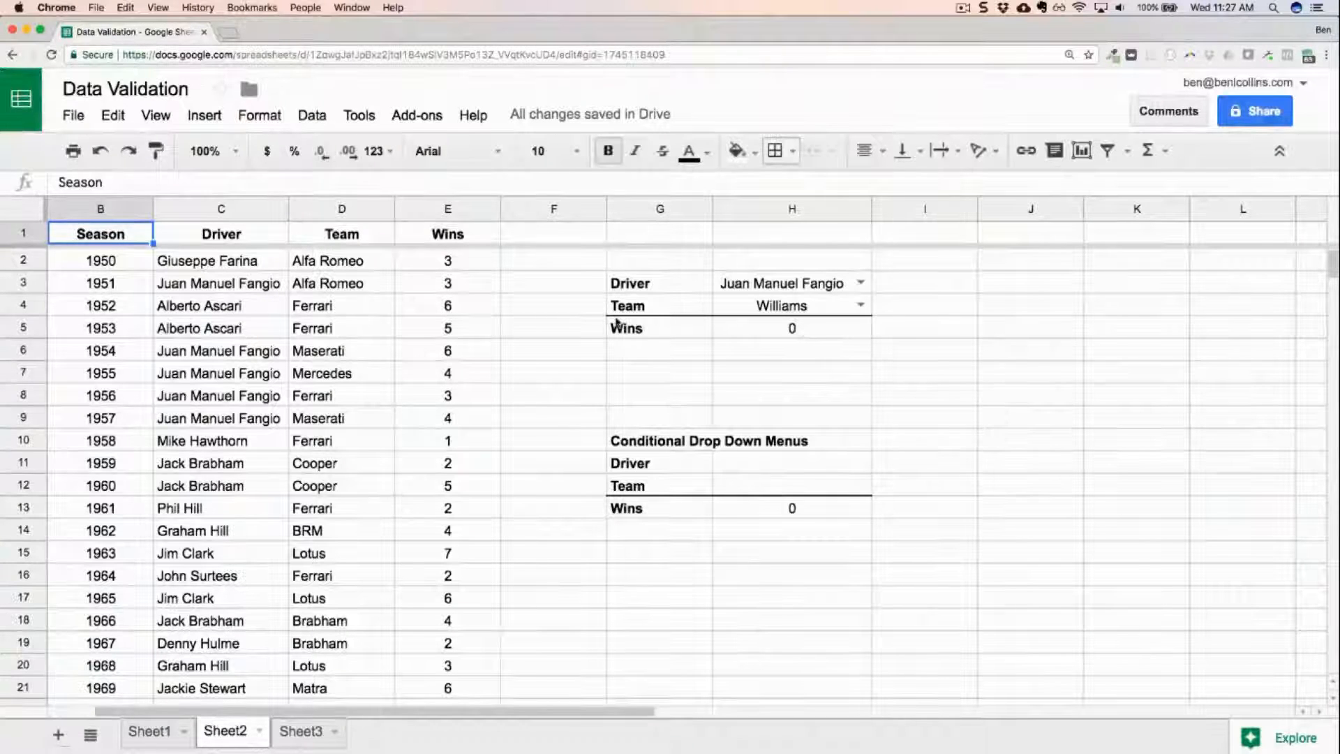
{"action": "left_click", "coordinate": [860, 283]}
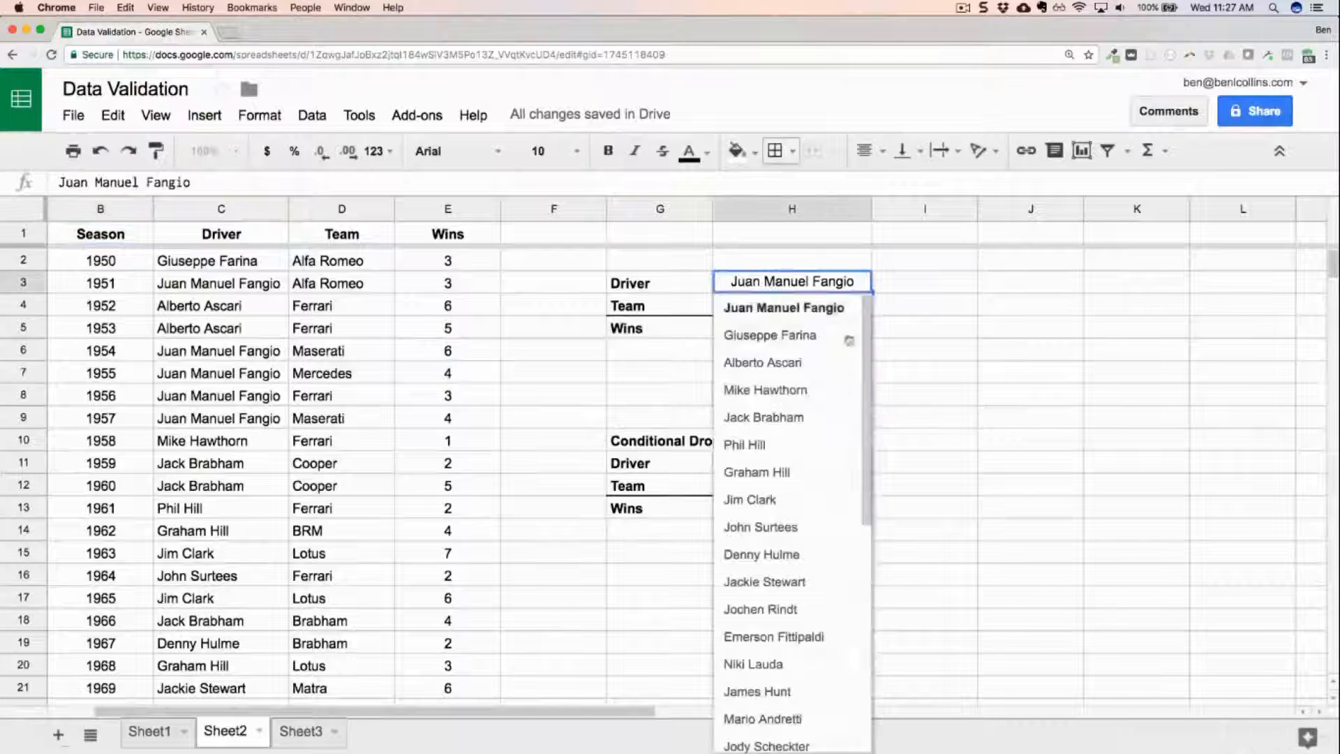
{"action": "scroll", "coordinate": [835, 394], "scroll_direction": "down", "scroll_amount": 3}
{"action": "left_click", "coordinate": [809, 469]}
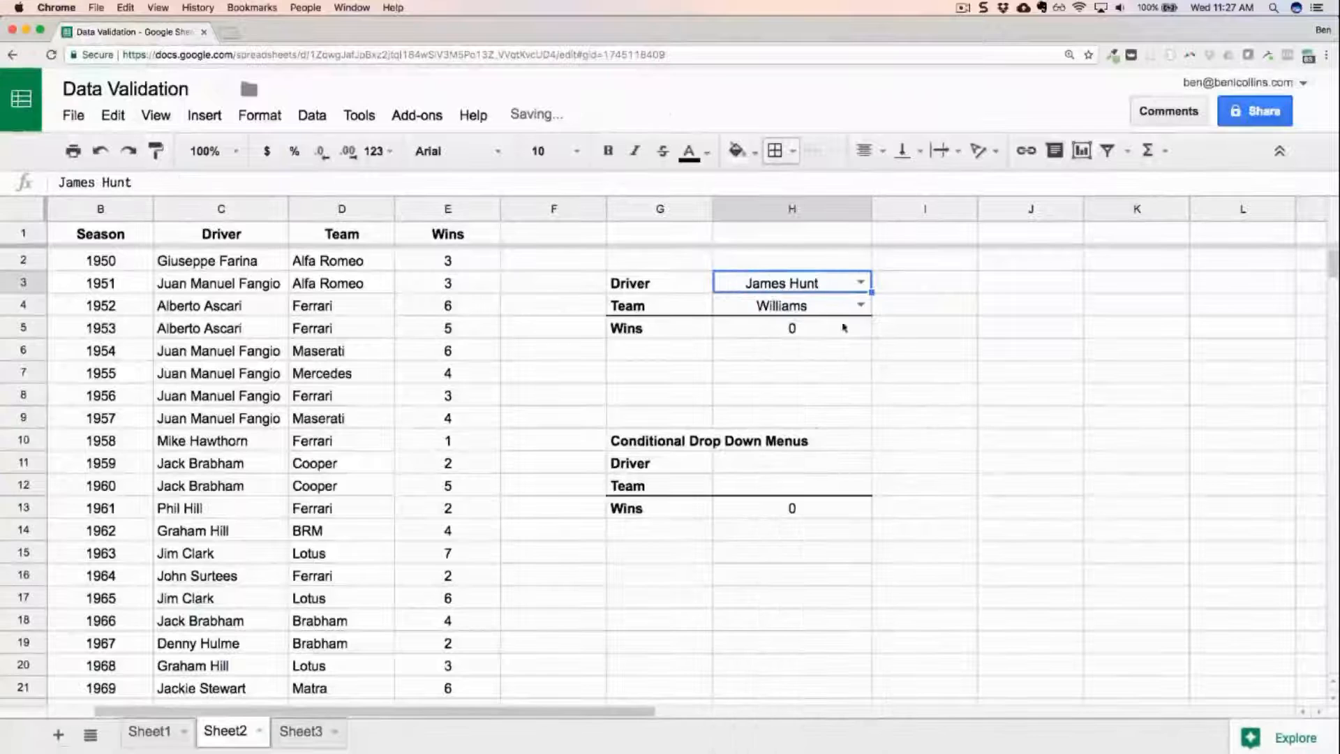
Try Mercedes and McLaren in the team dropdown in H4, settle on Alfa Romeo, and inspect the wins formula in H5.
{"action": "left_click", "coordinate": [860, 305]}
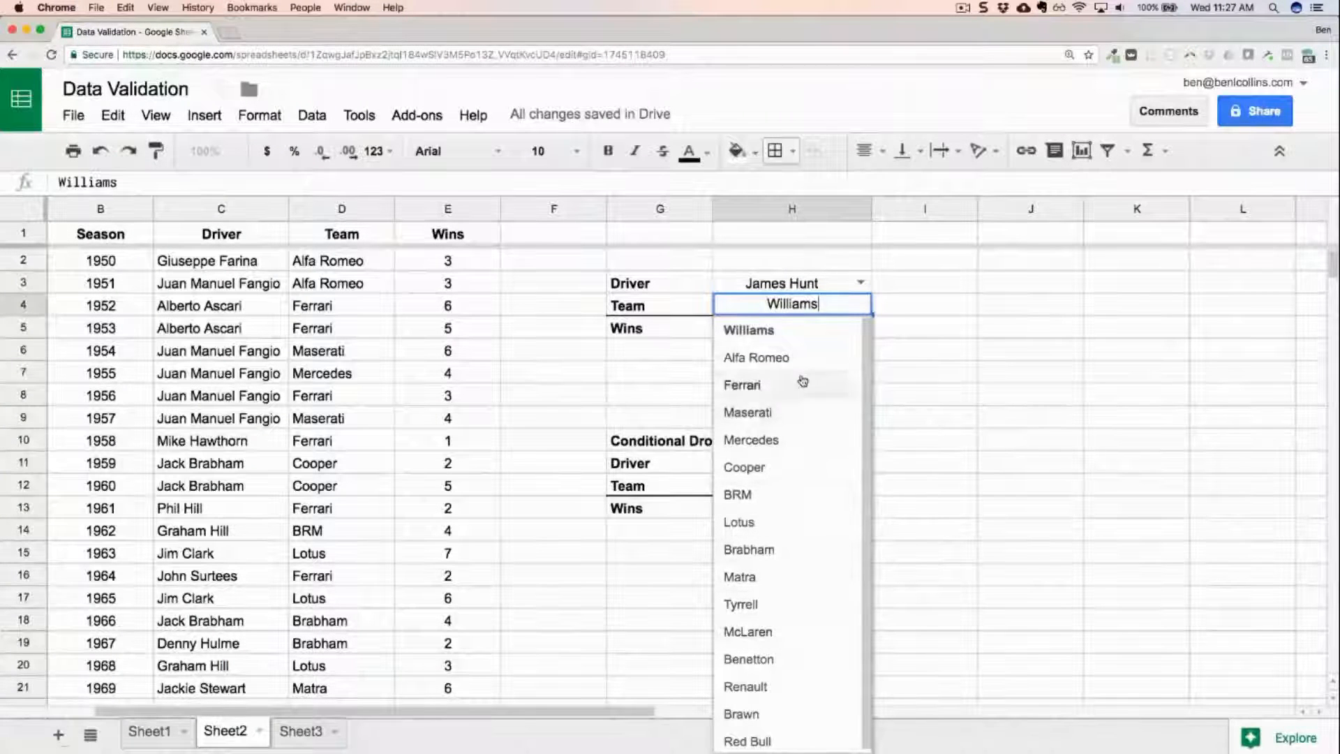
{"action": "left_click", "coordinate": [802, 445]}
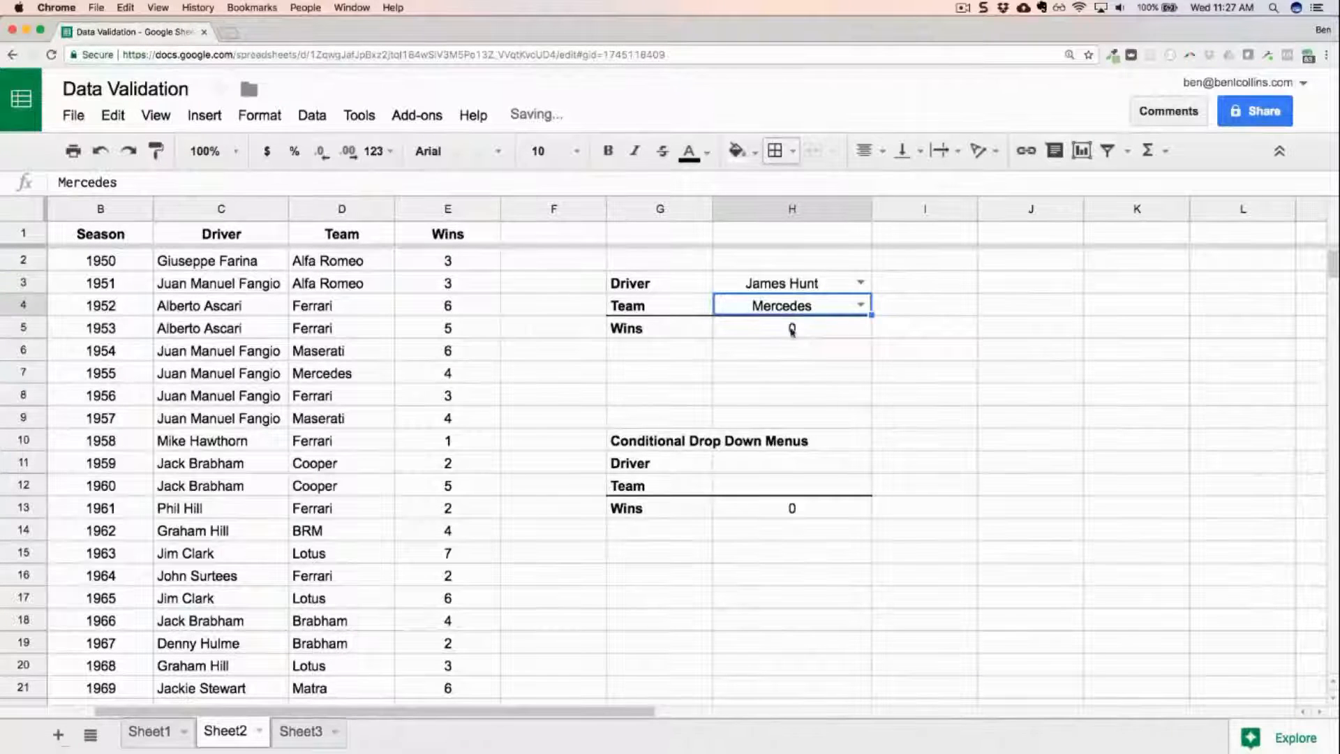
{"action": "left_click", "coordinate": [861, 304]}
{"action": "left_click", "coordinate": [792, 604]}
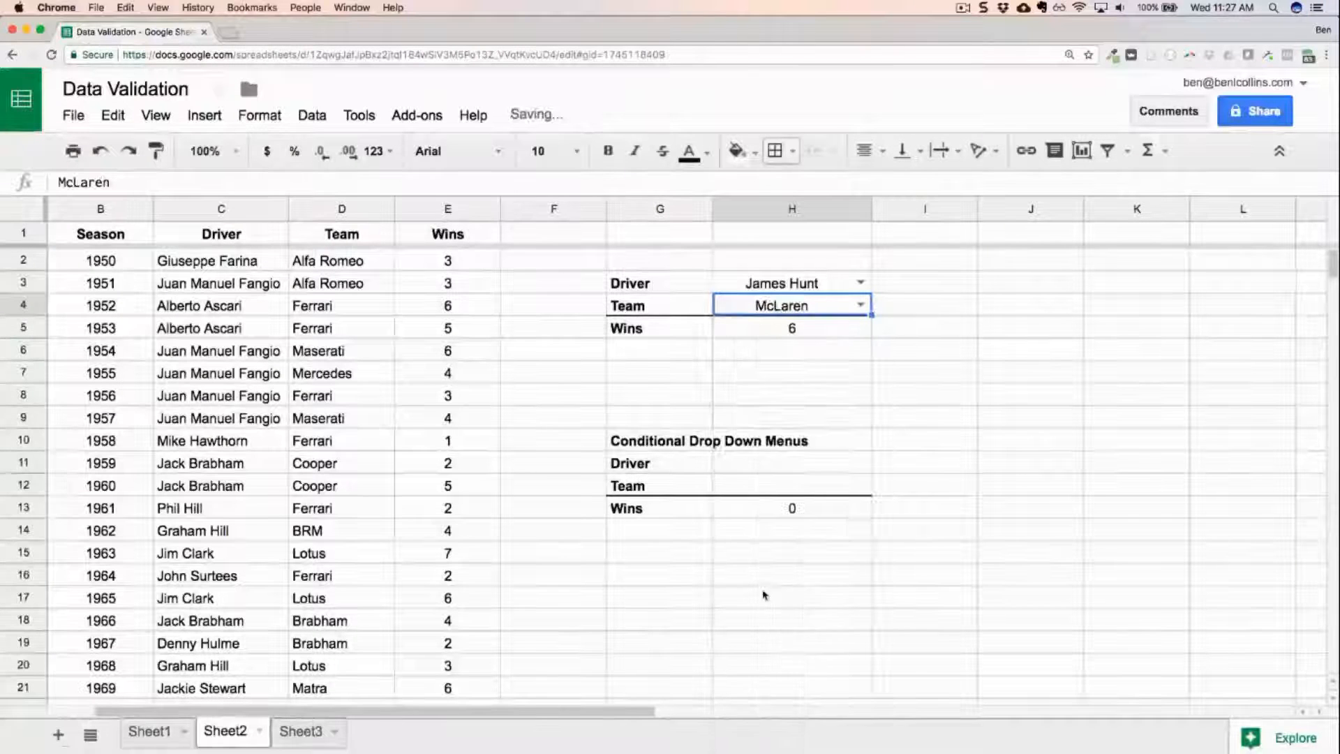
{"action": "left_click", "coordinate": [861, 304]}
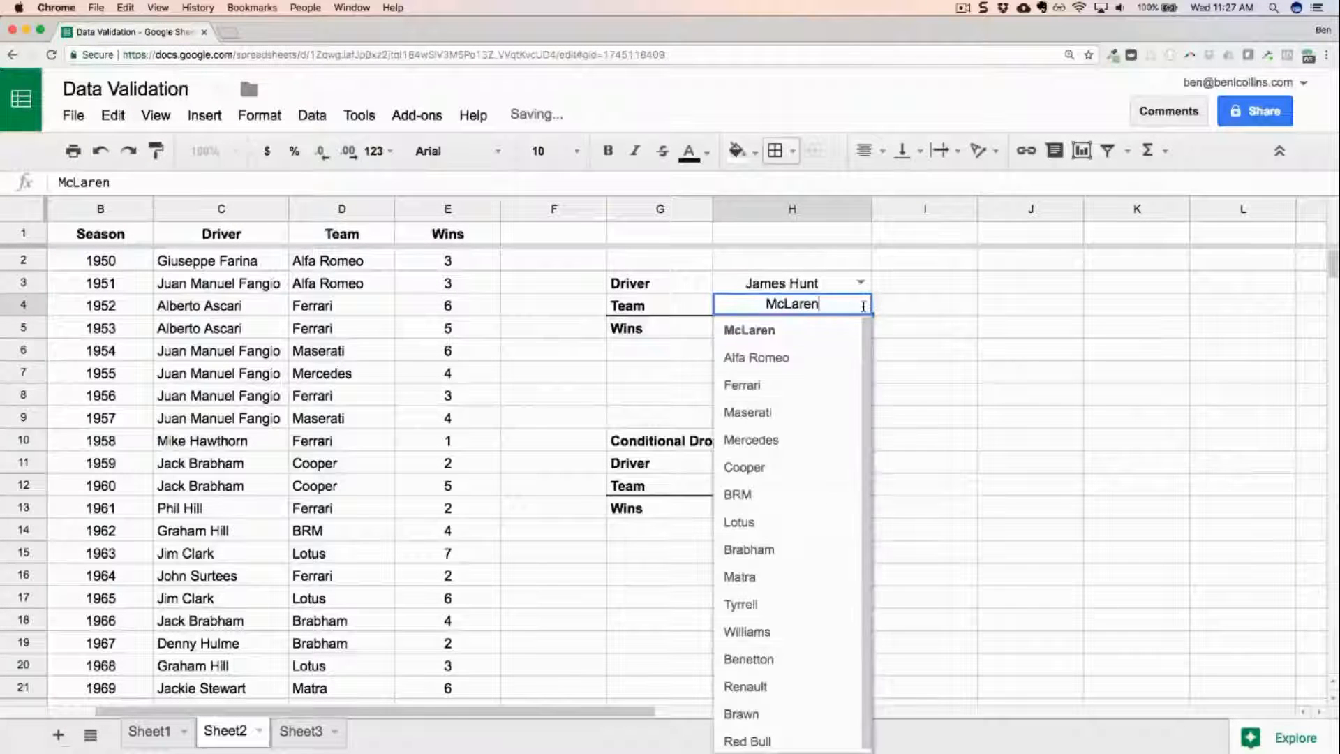
{"action": "left_click", "coordinate": [824, 356]}
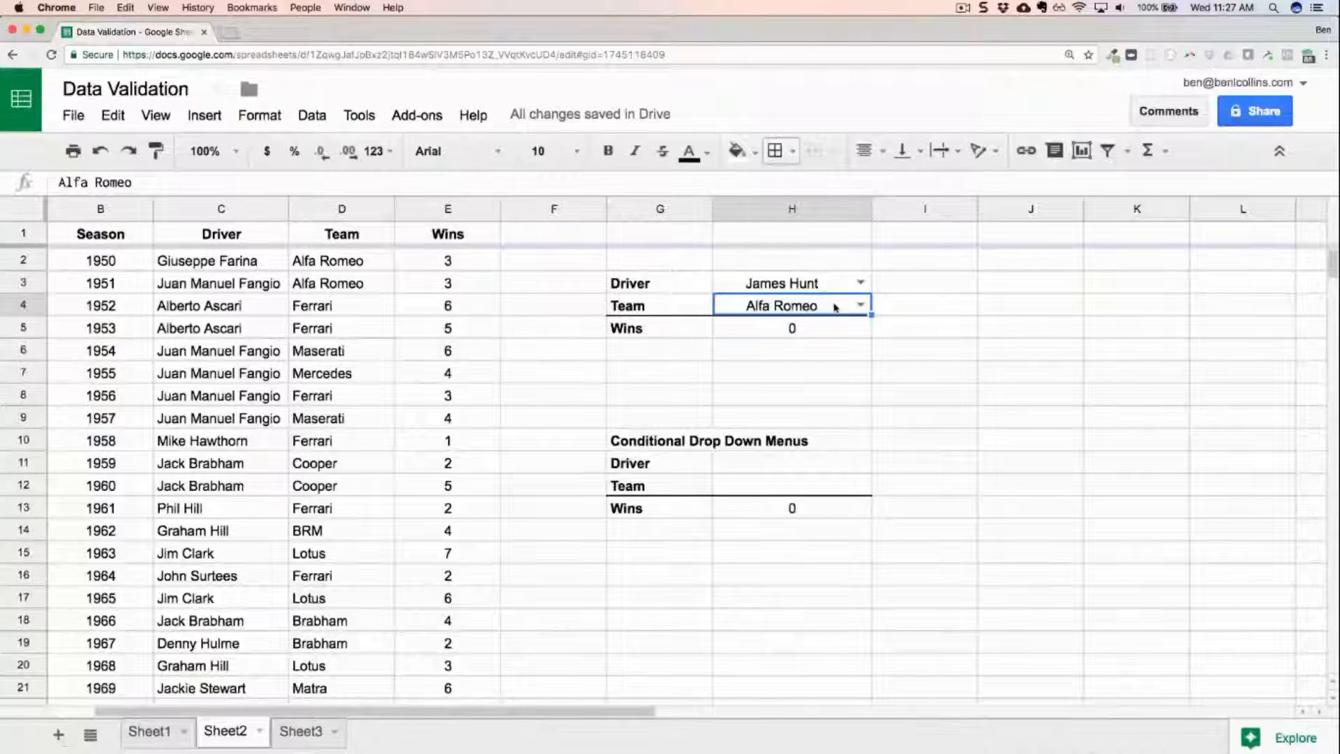
{"action": "left_click", "coordinate": [860, 305]}
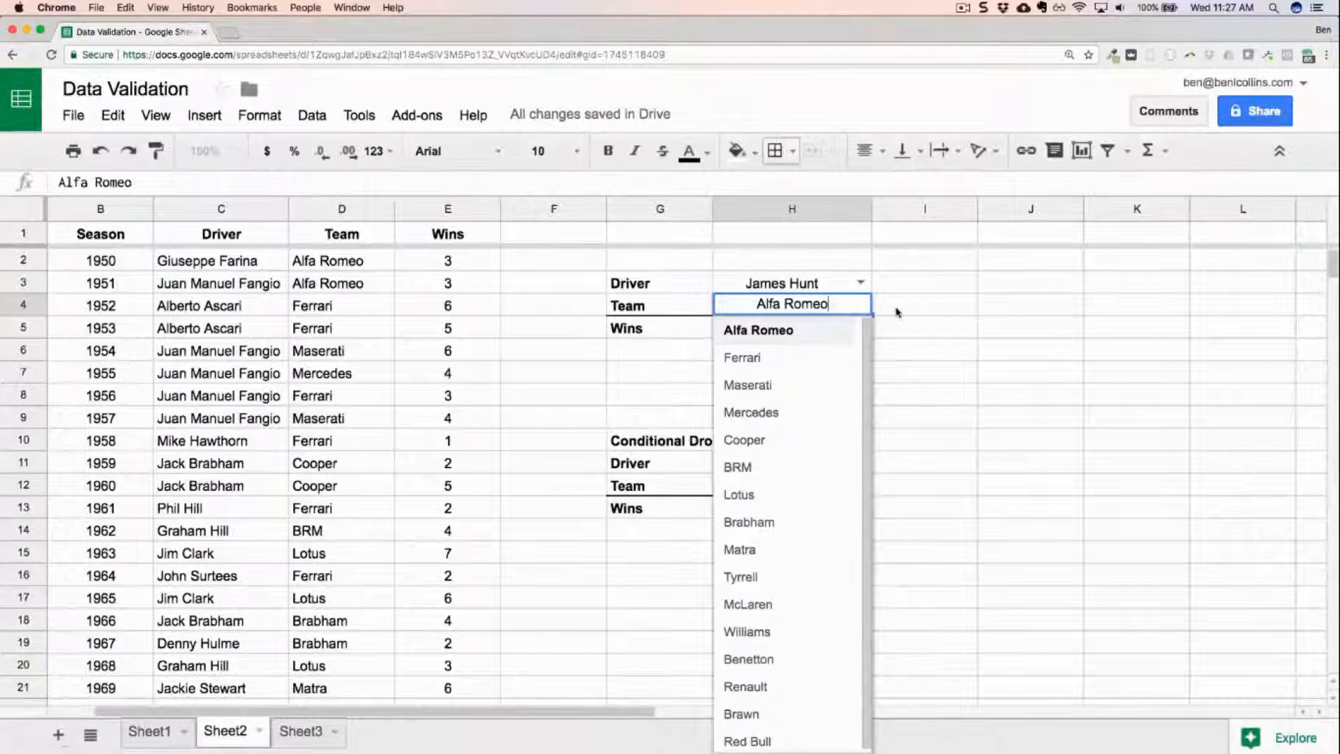
{"action": "left_click", "coordinate": [813, 333]}
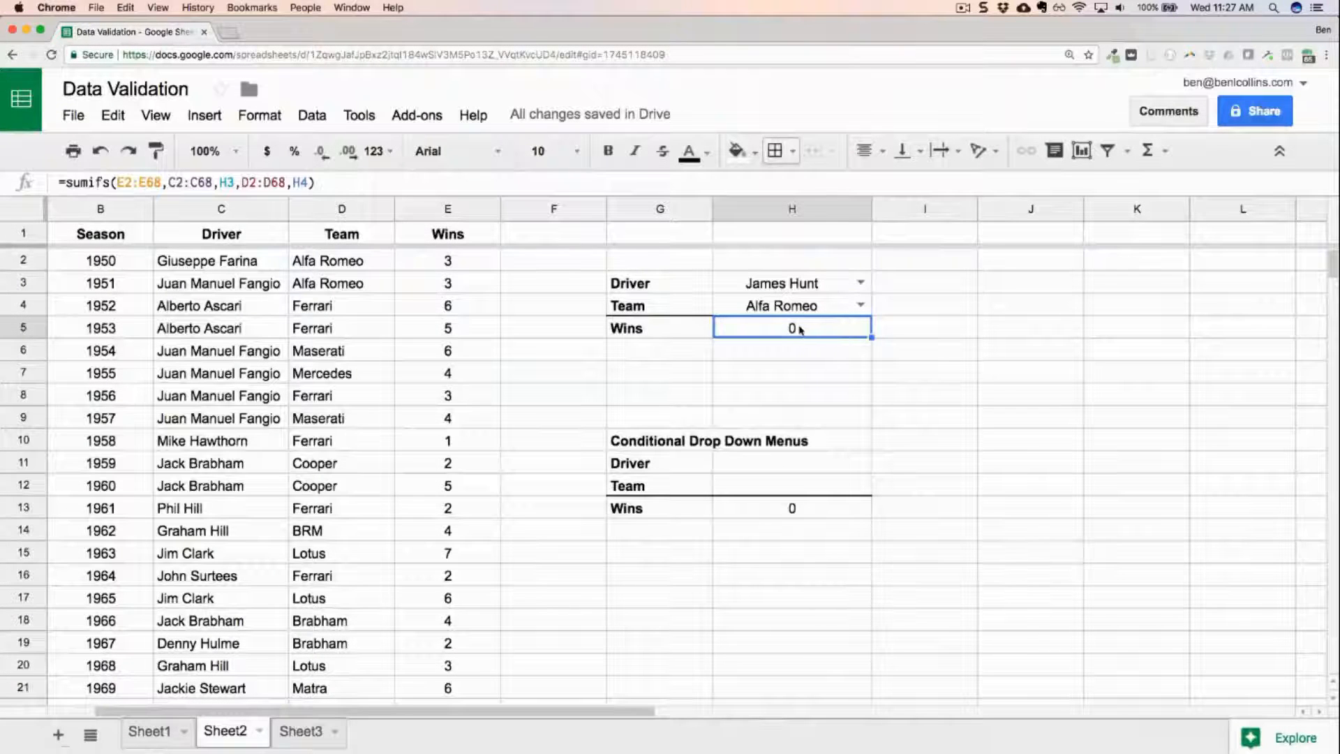
Copy the driver dropdown from H3 into H11 under Conditional Drop Down Menus and browse its driver list.
{"action": "left_click", "coordinate": [795, 468]}
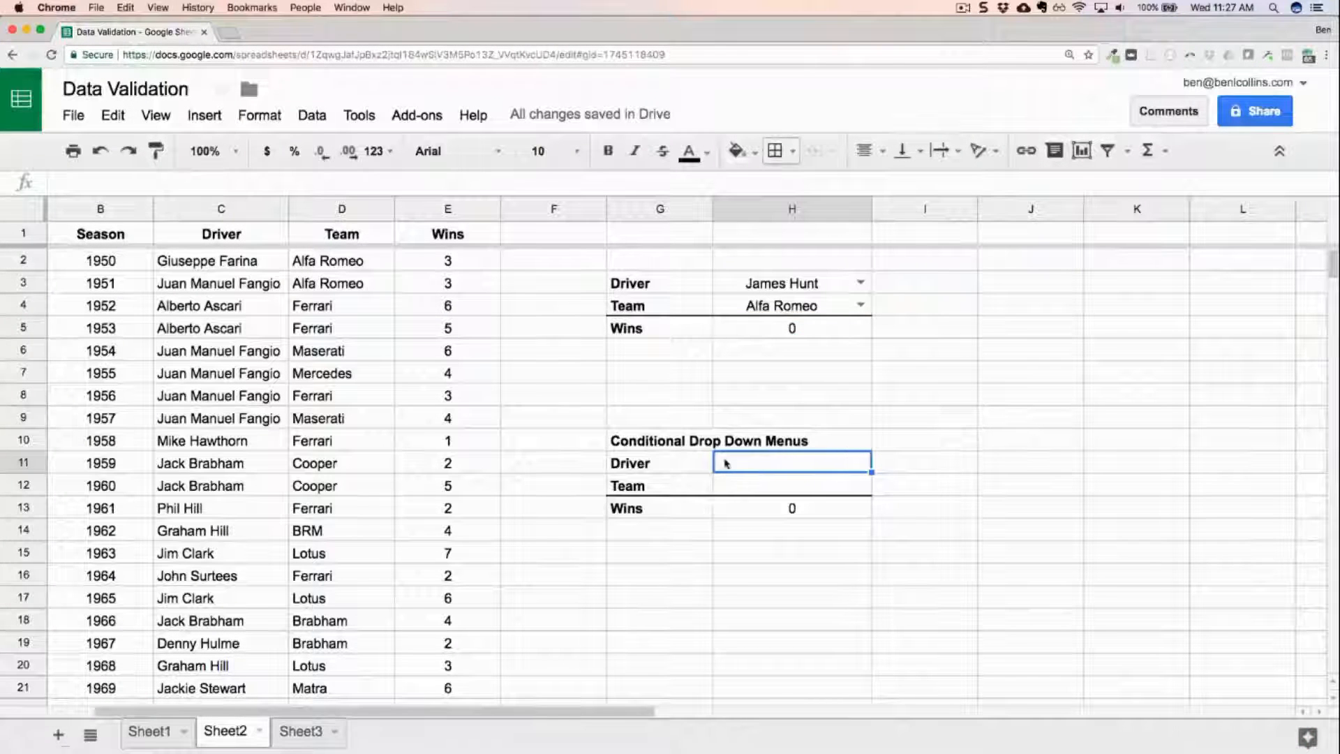
{"action": "left_click", "coordinate": [778, 287]}
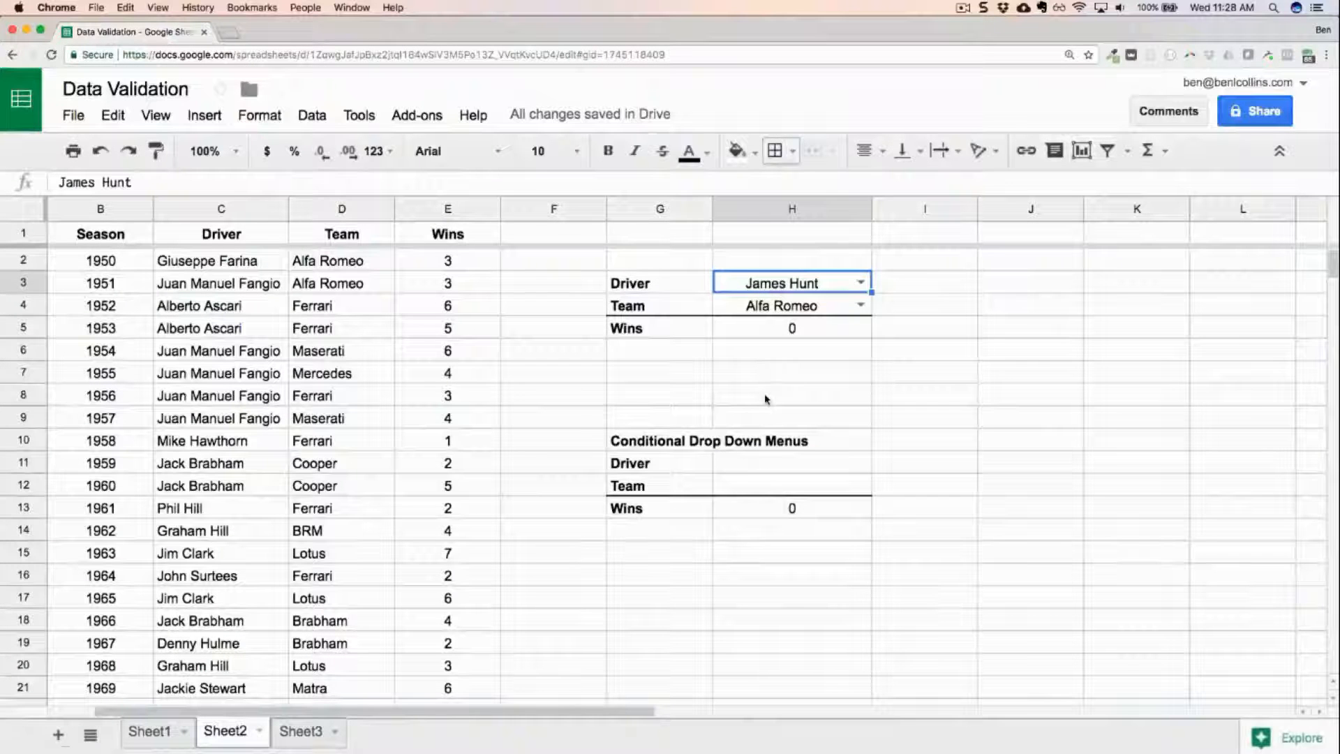
{"action": "key", "text": "ctrl+c"}
{"action": "left_click", "coordinate": [789, 466]}
{"action": "key", "text": "ctrl+v"}
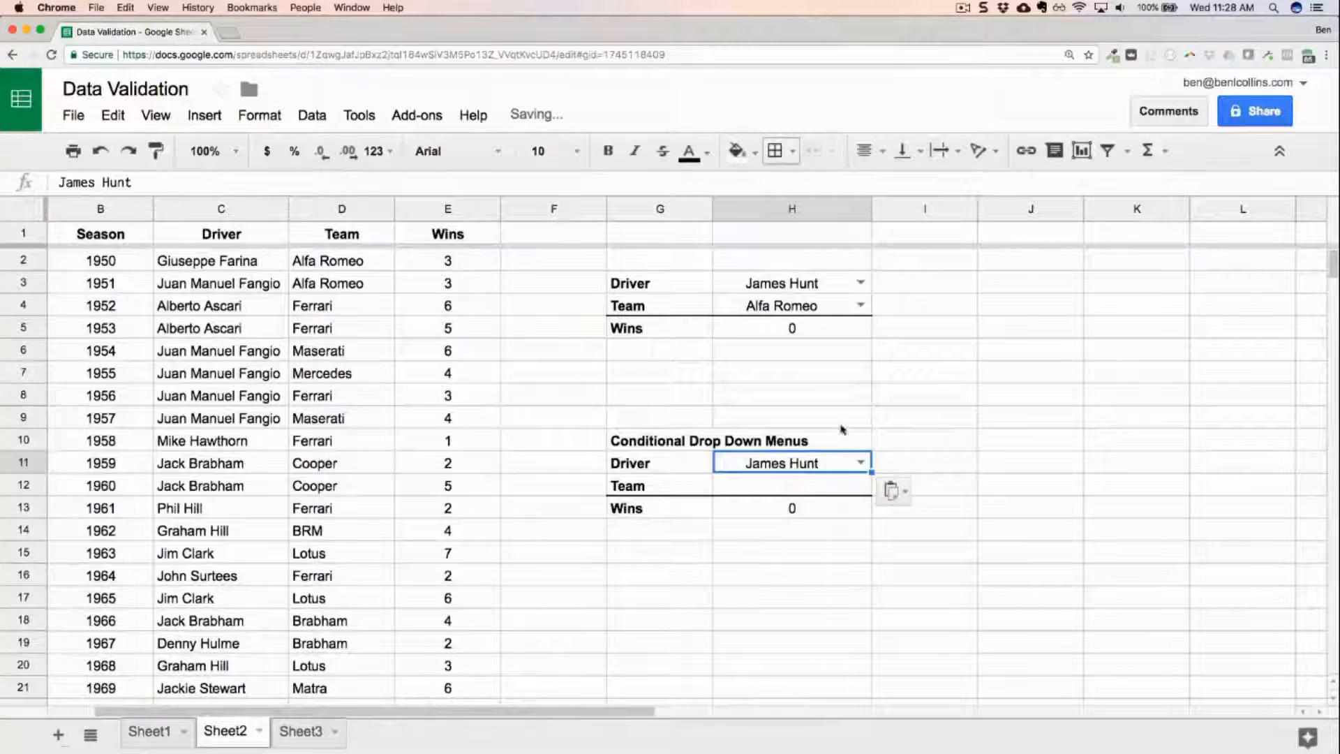
{"action": "left_click", "coordinate": [861, 462]}
{"action": "scroll", "coordinate": [815, 608], "scroll_direction": "down", "scroll_amount": 10}
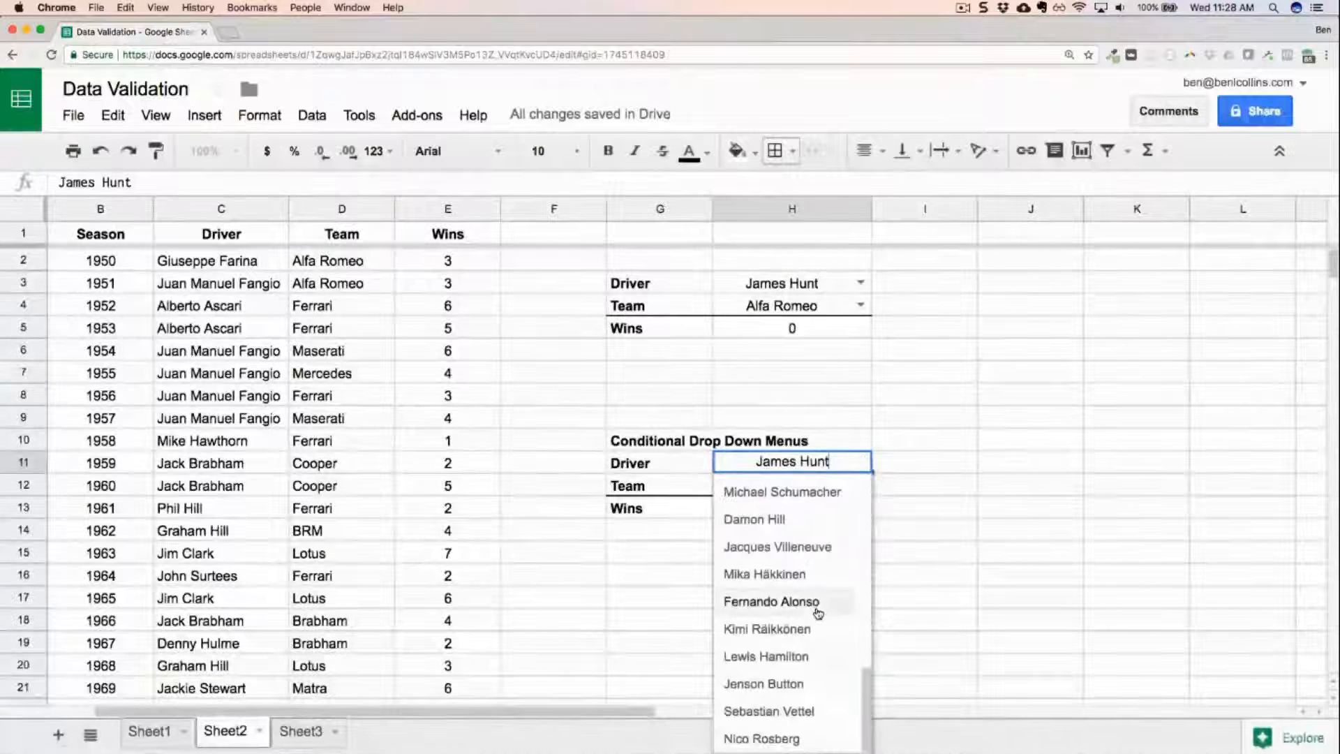
{"action": "left_click", "coordinate": [990, 464]}
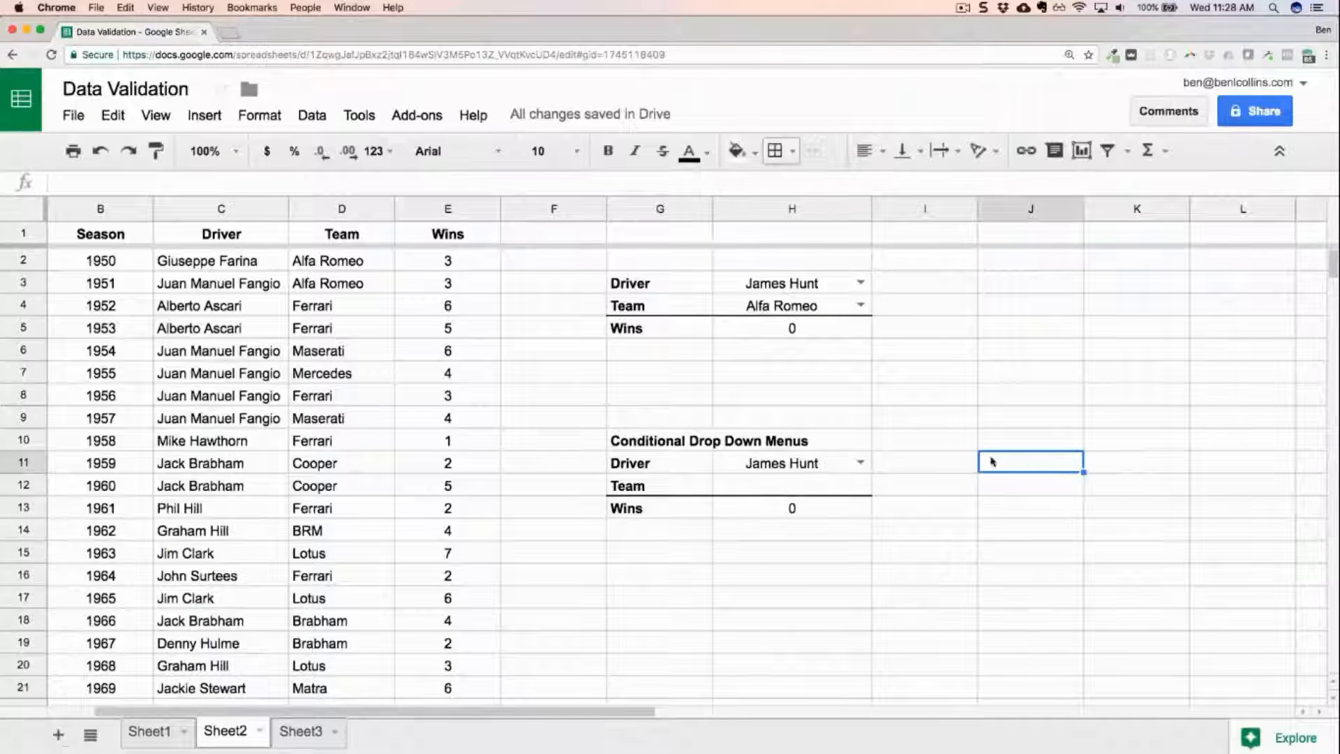
{"action": "left_click", "coordinate": [768, 462]}
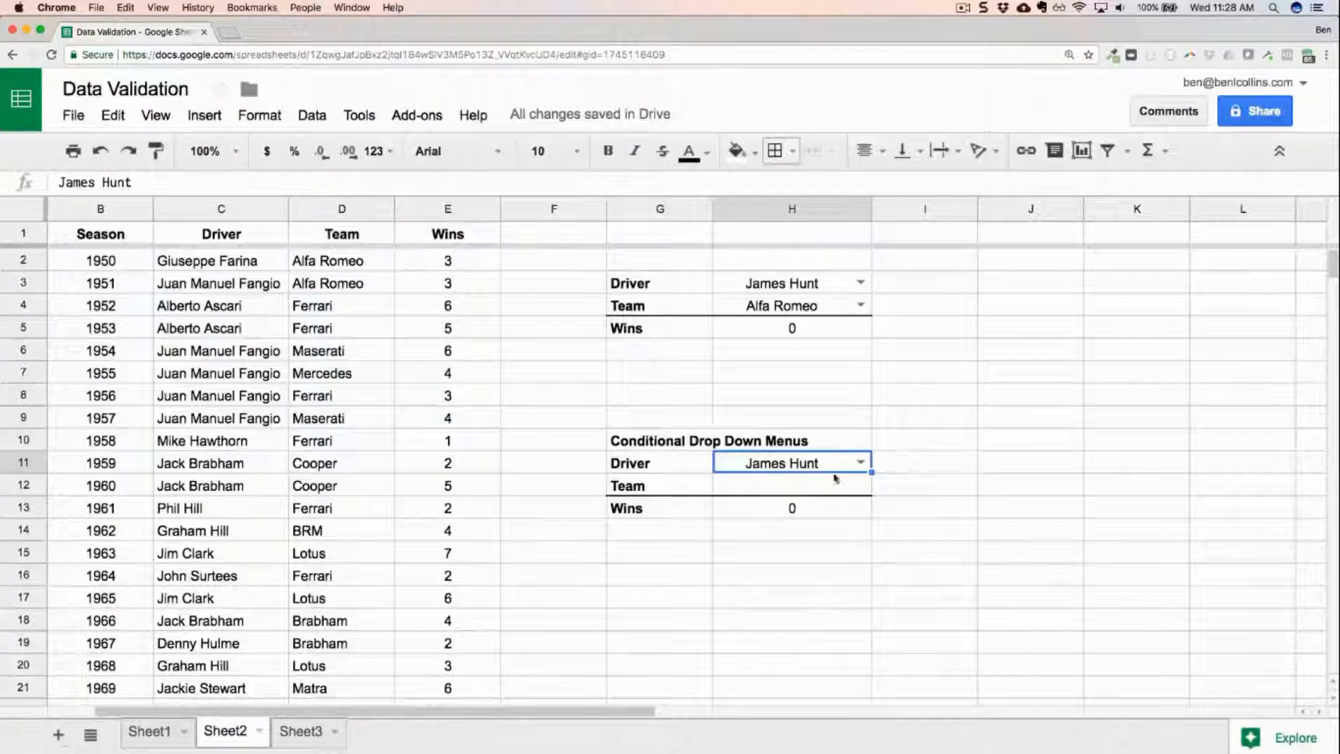
Enter =filter(D2:D68,C2:C68=H11) in J11 to list the teams of the driver chosen in H11.
{"action": "left_click", "coordinate": [1034, 465]}
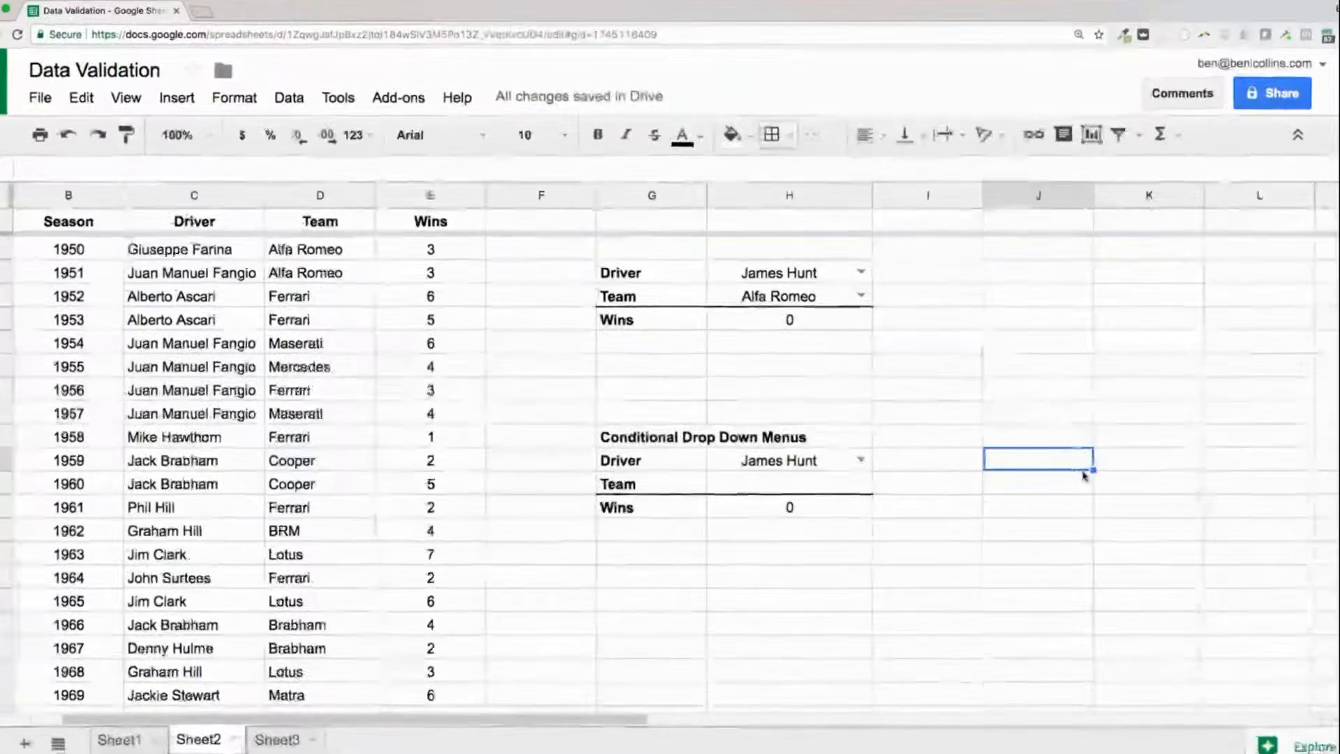
{"action": "type", "text": "=filter("}
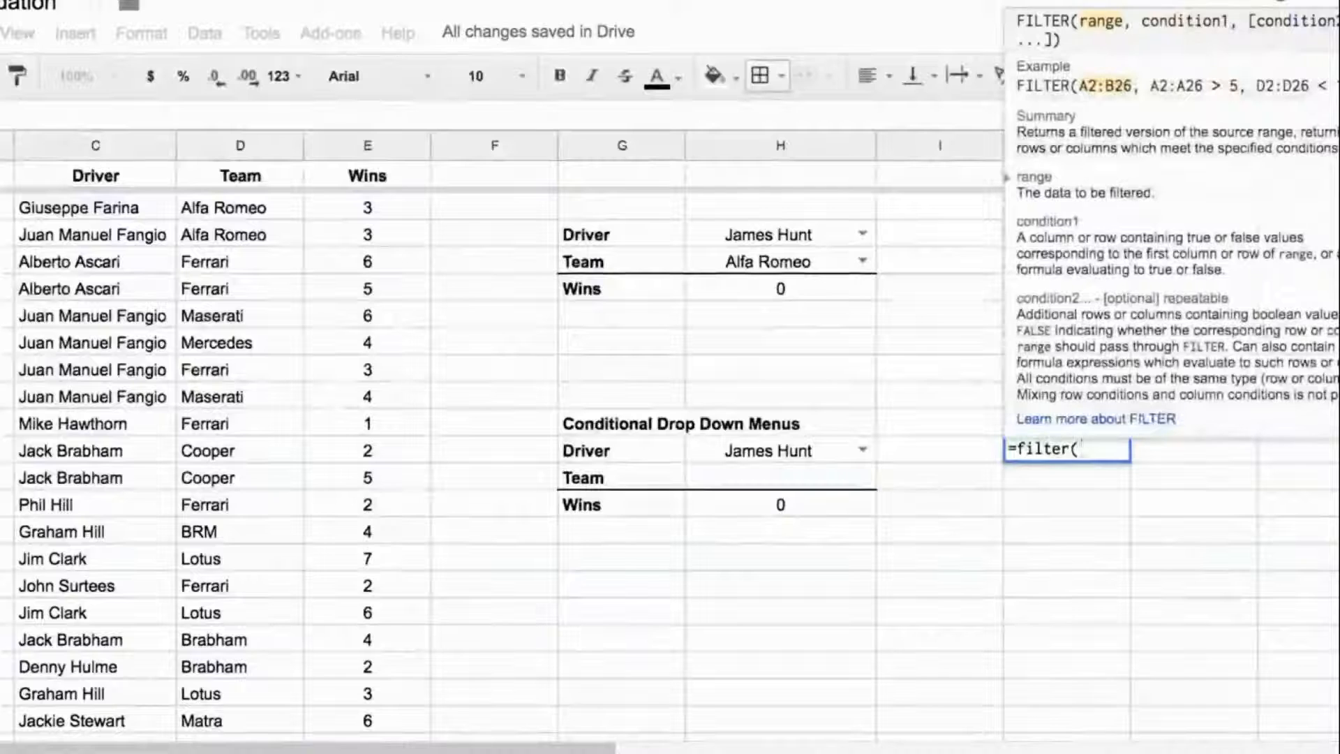
{"action": "left_click", "coordinate": [252, 208]}
{"action": "key", "text": "ctrl+shift+Down"}
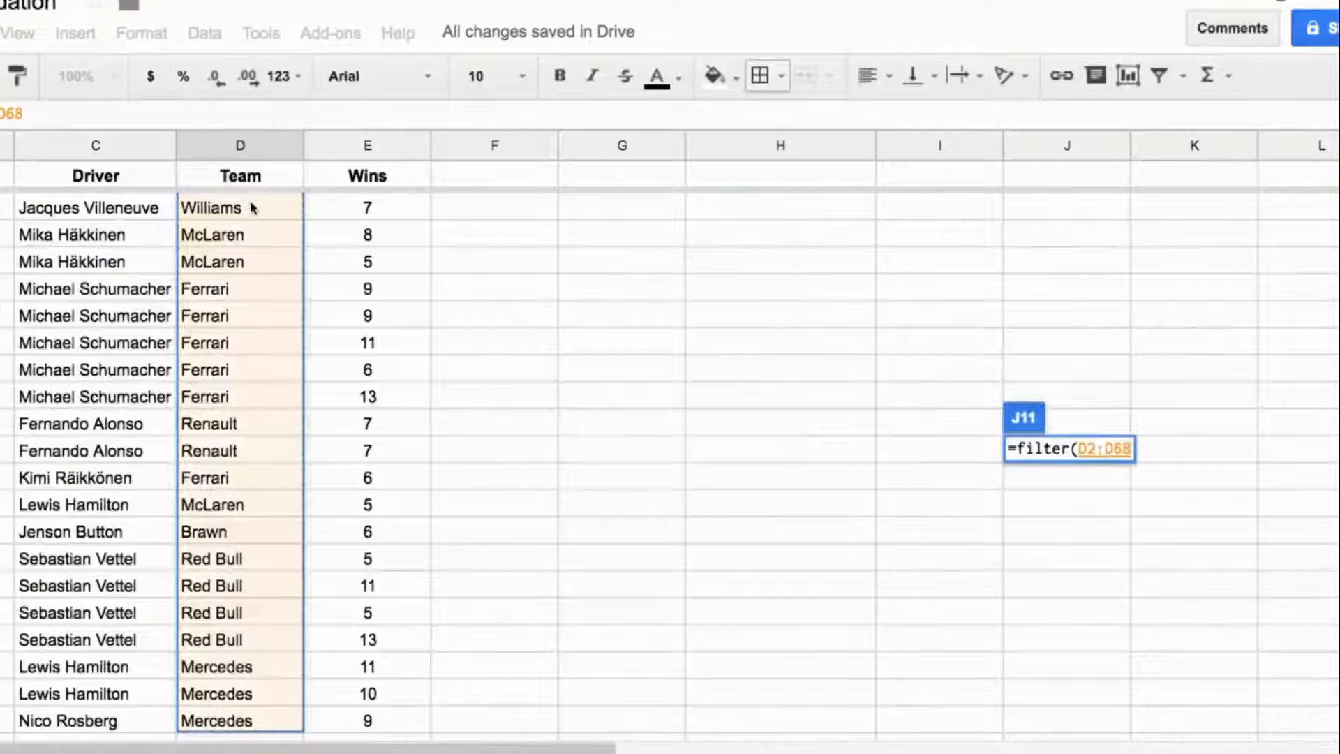
{"action": "type", "text": ","}
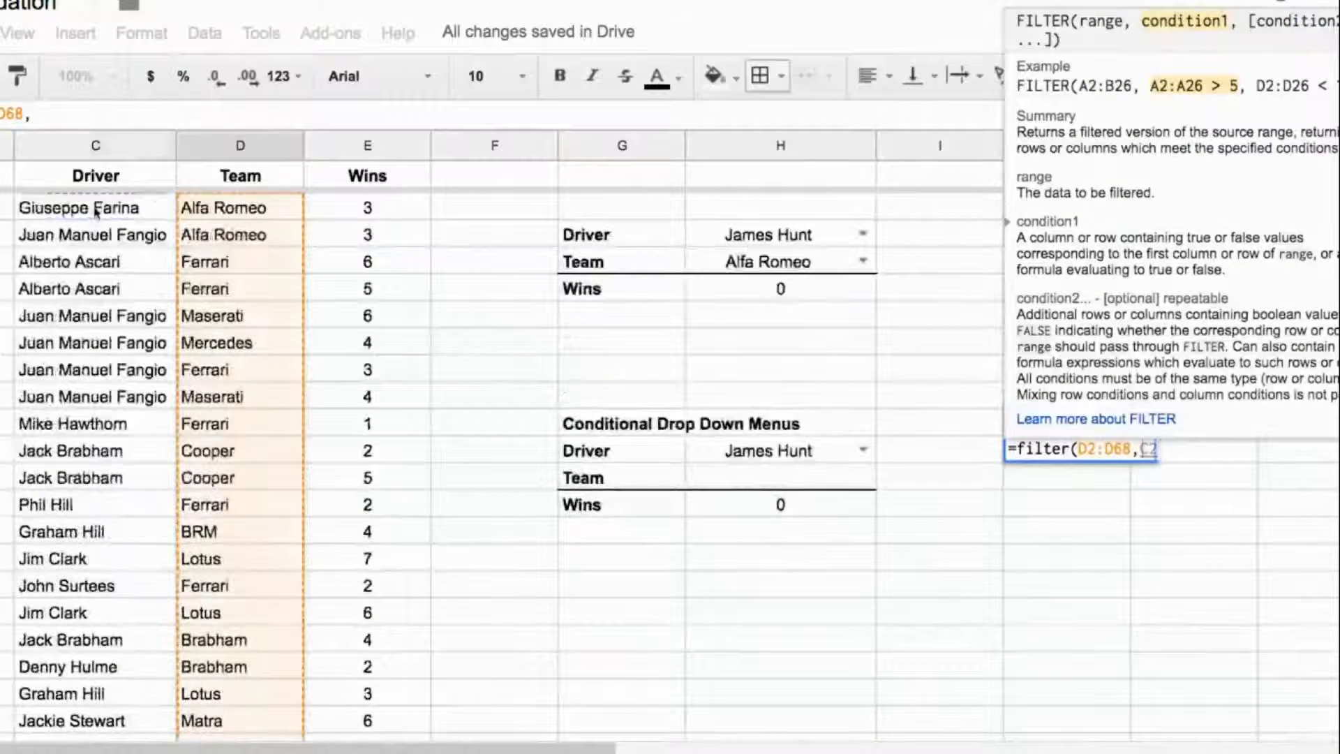
{"action": "left_click", "coordinate": [95, 213]}
{"action": "key", "text": "ctrl+shift+Down"}
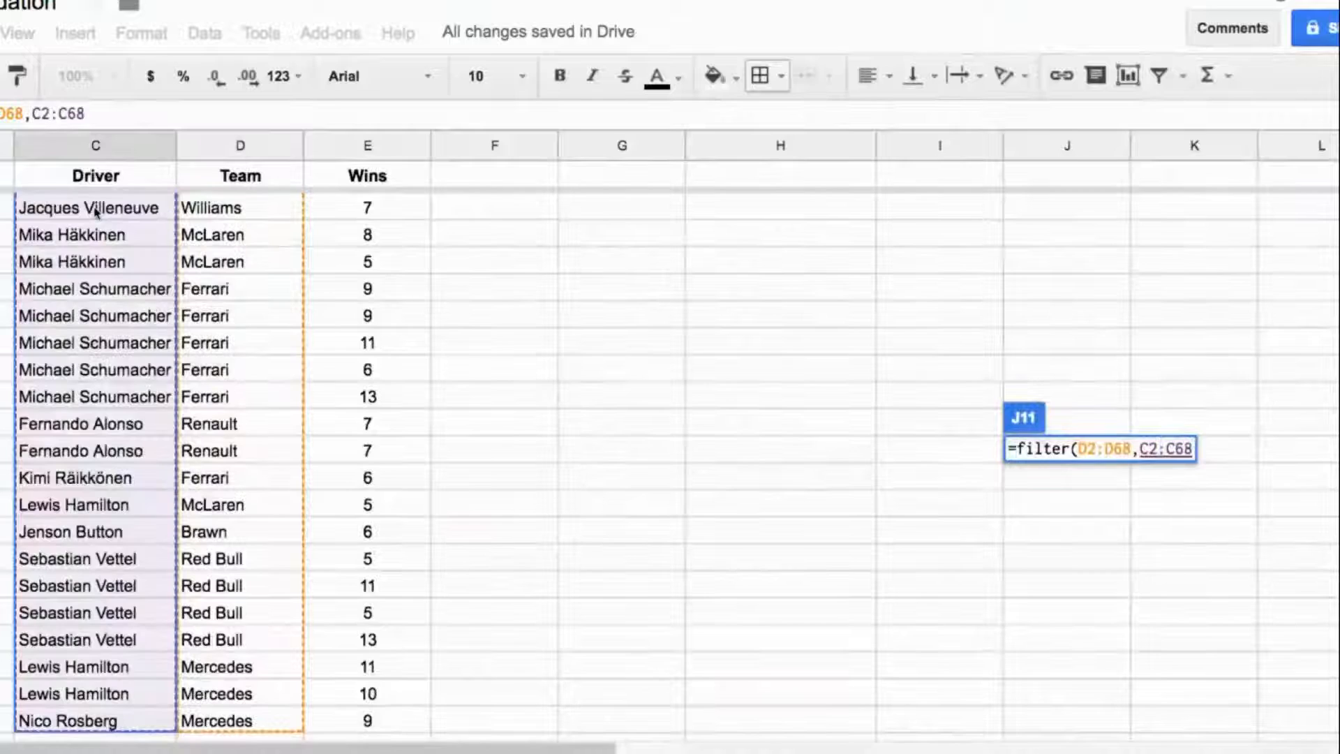
{"action": "type", "text": "="}
{"action": "scroll", "coordinate": [681, 342], "scroll_direction": "up", "scroll_amount": 1}
{"action": "scroll", "coordinate": [681, 342], "scroll_direction": "up", "scroll_amount": 10}
{"action": "left_click", "coordinate": [762, 459]}
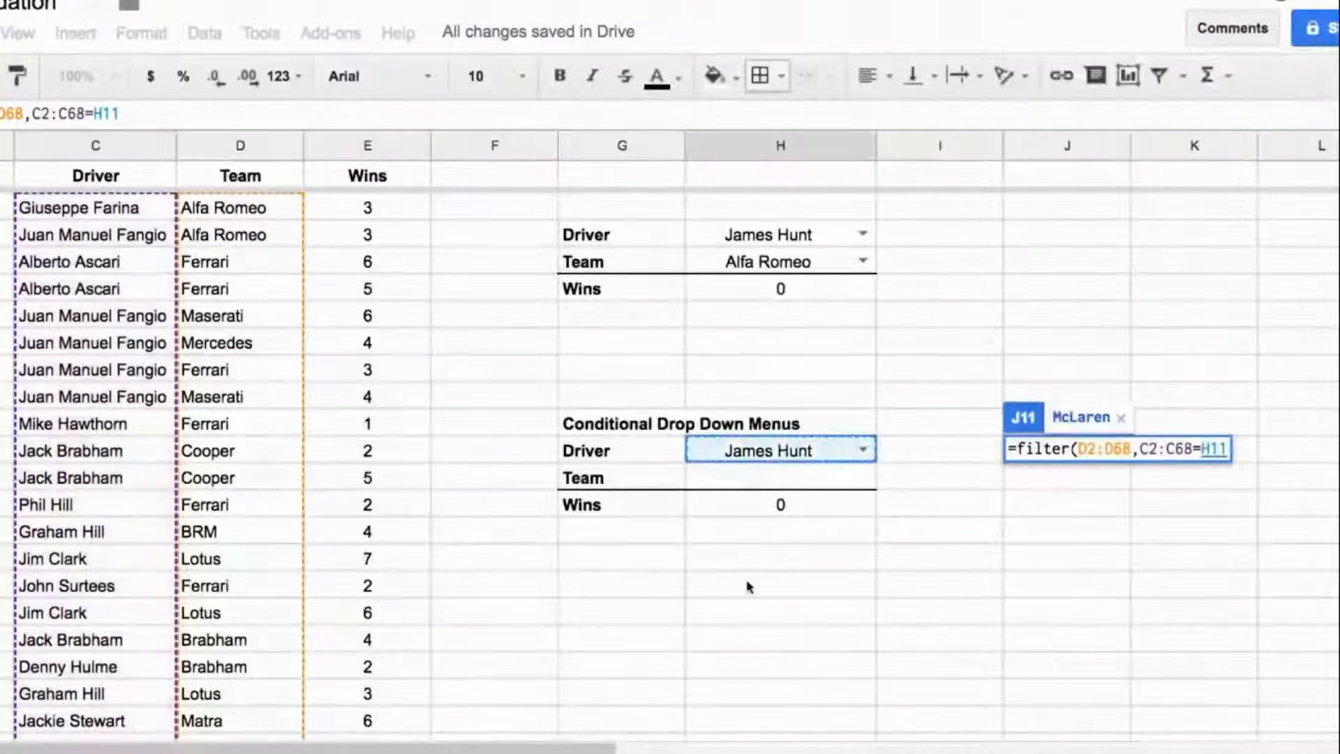
{"action": "type", "text": ")"}
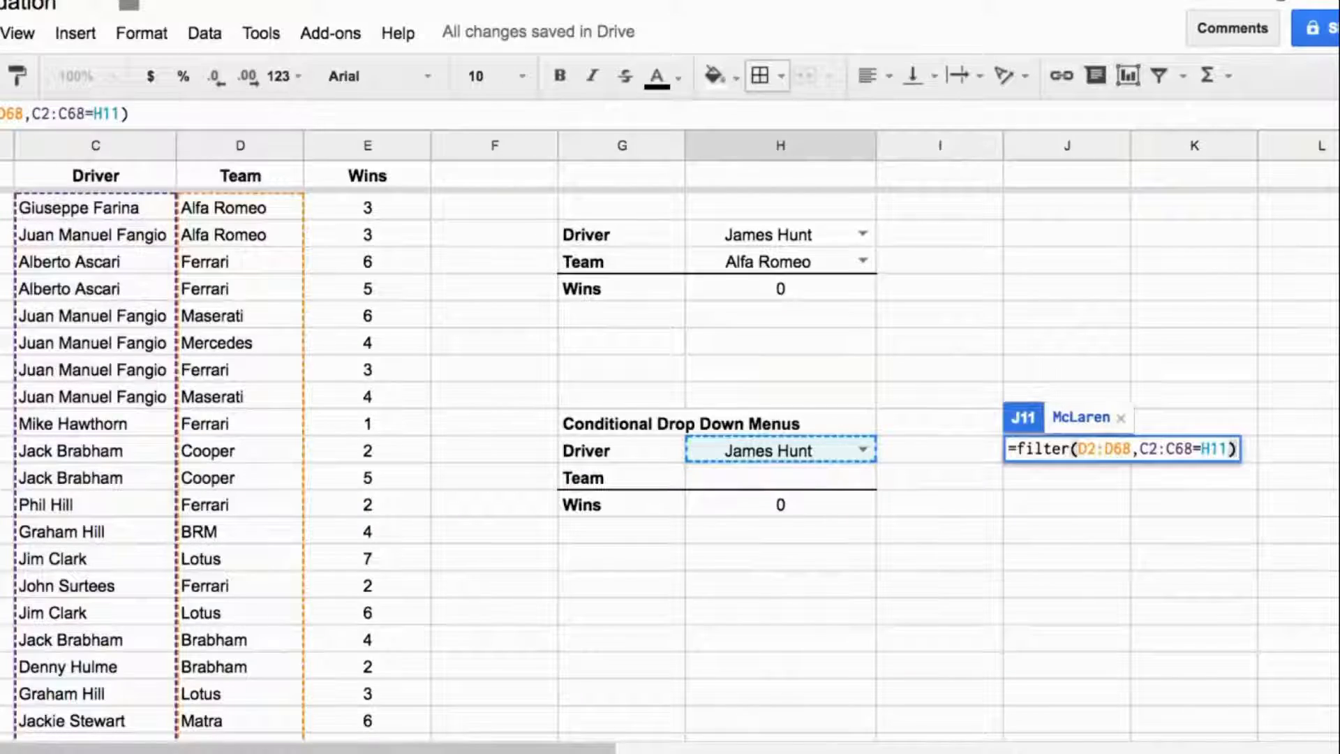
{"action": "key", "text": "Return"}
{"action": "key", "text": "Up"}
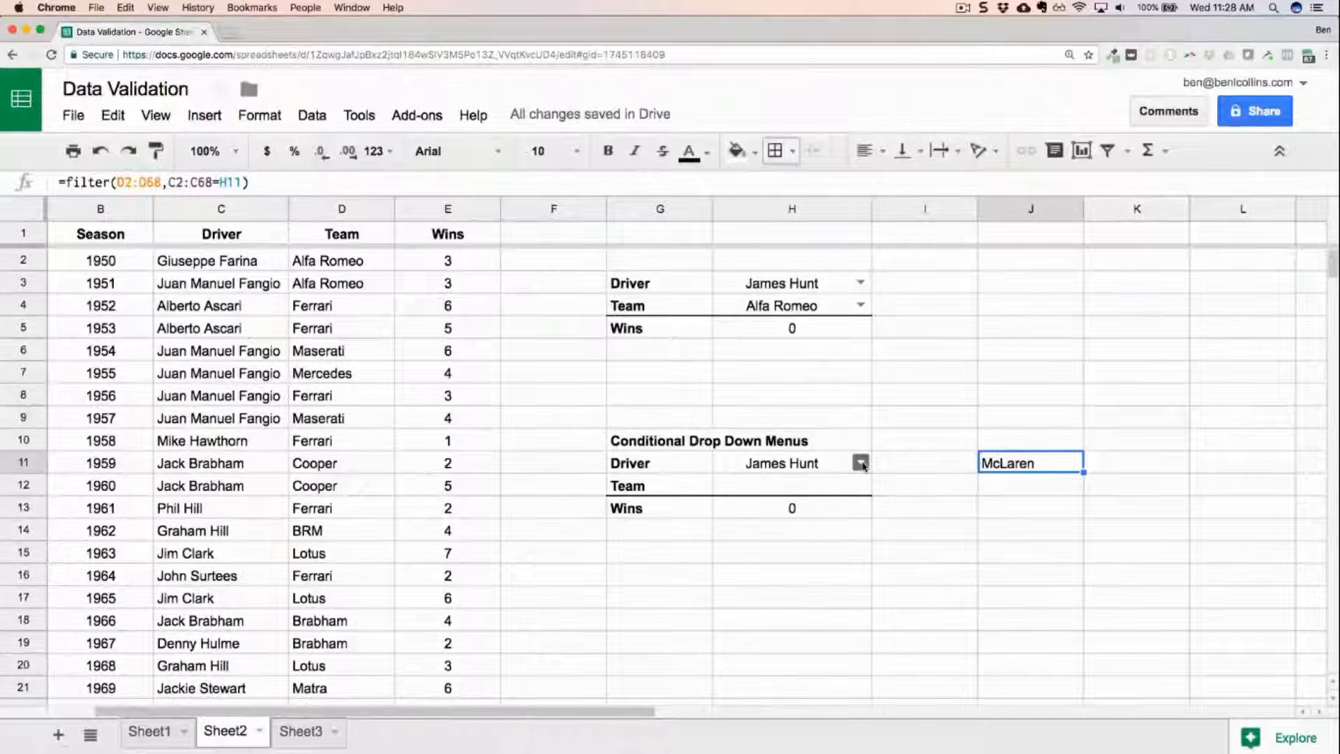
Test the team list by choosing Juan Manuel Fangio, Graham Hill and Ayrton Senna in H11, and set the driver to Jim Clark.
{"action": "left_click", "coordinate": [861, 463]}
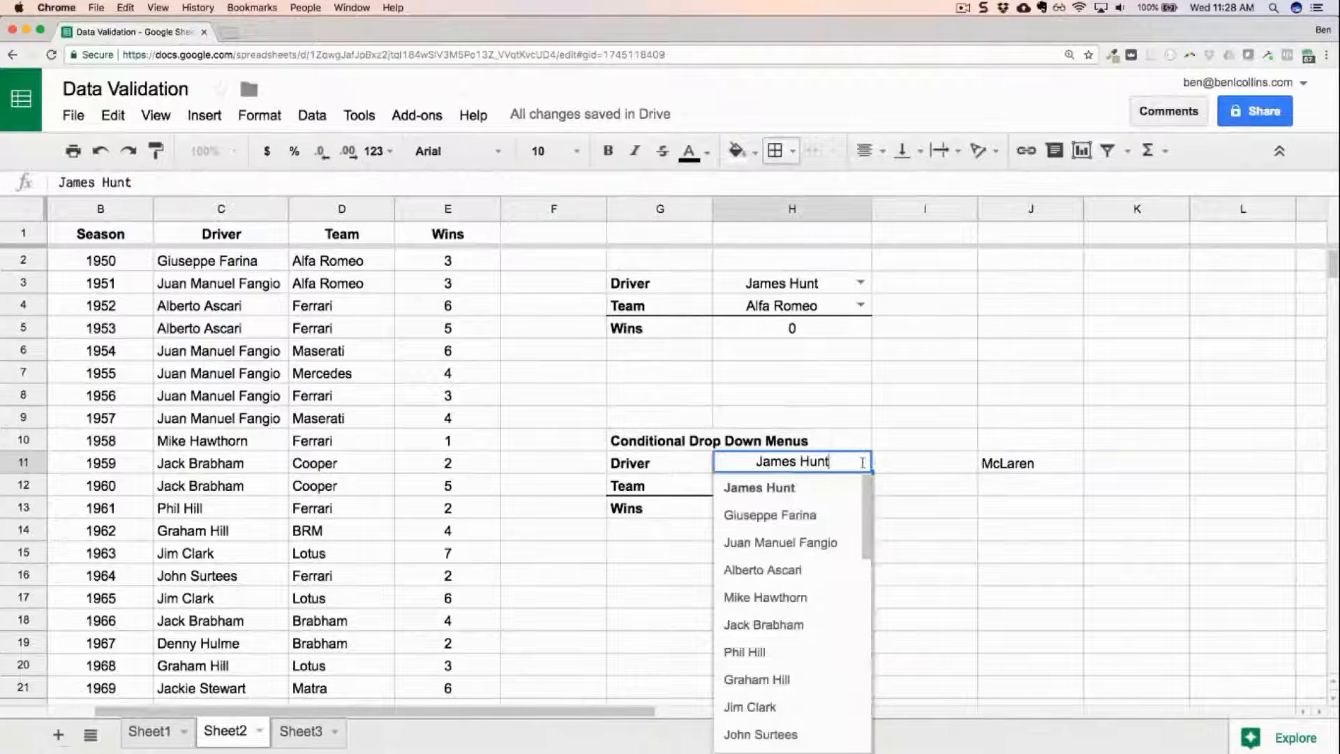
{"action": "left_click", "coordinate": [831, 537]}
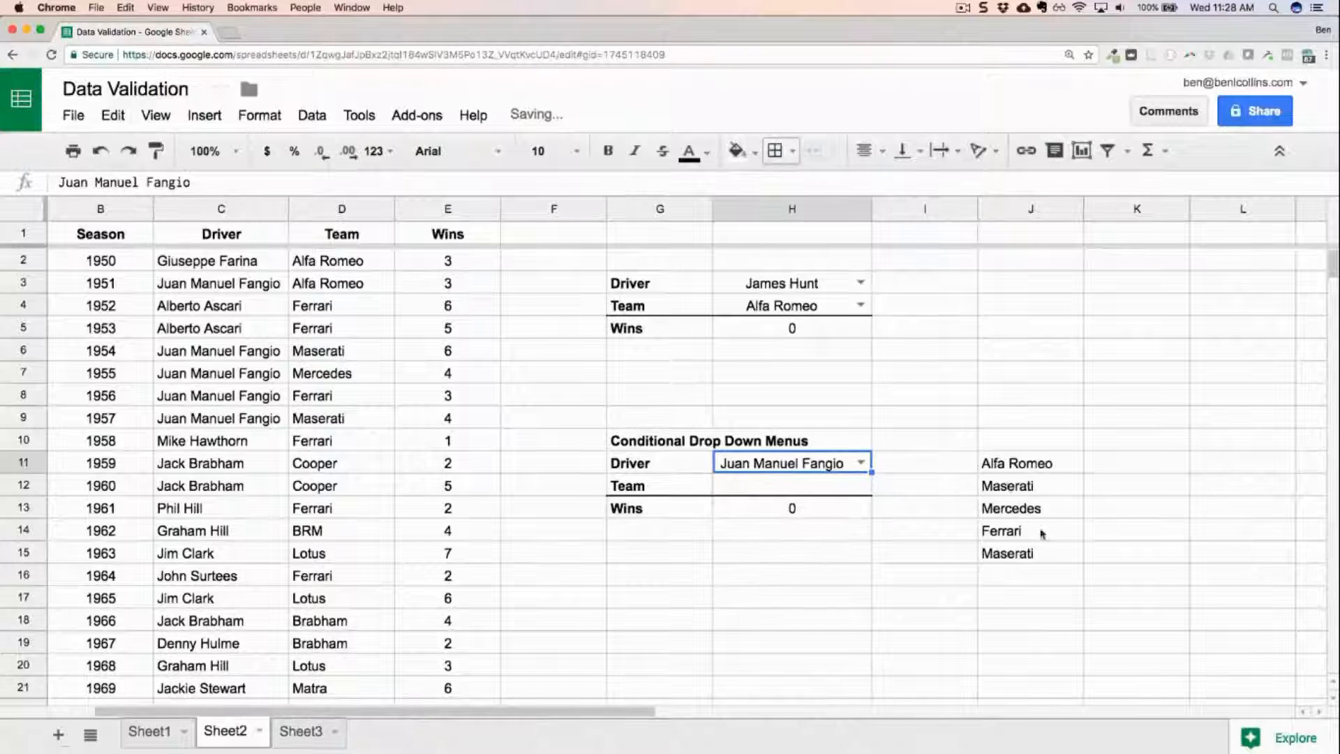
{"action": "left_click", "coordinate": [861, 463]}
{"action": "left_click", "coordinate": [802, 652]}
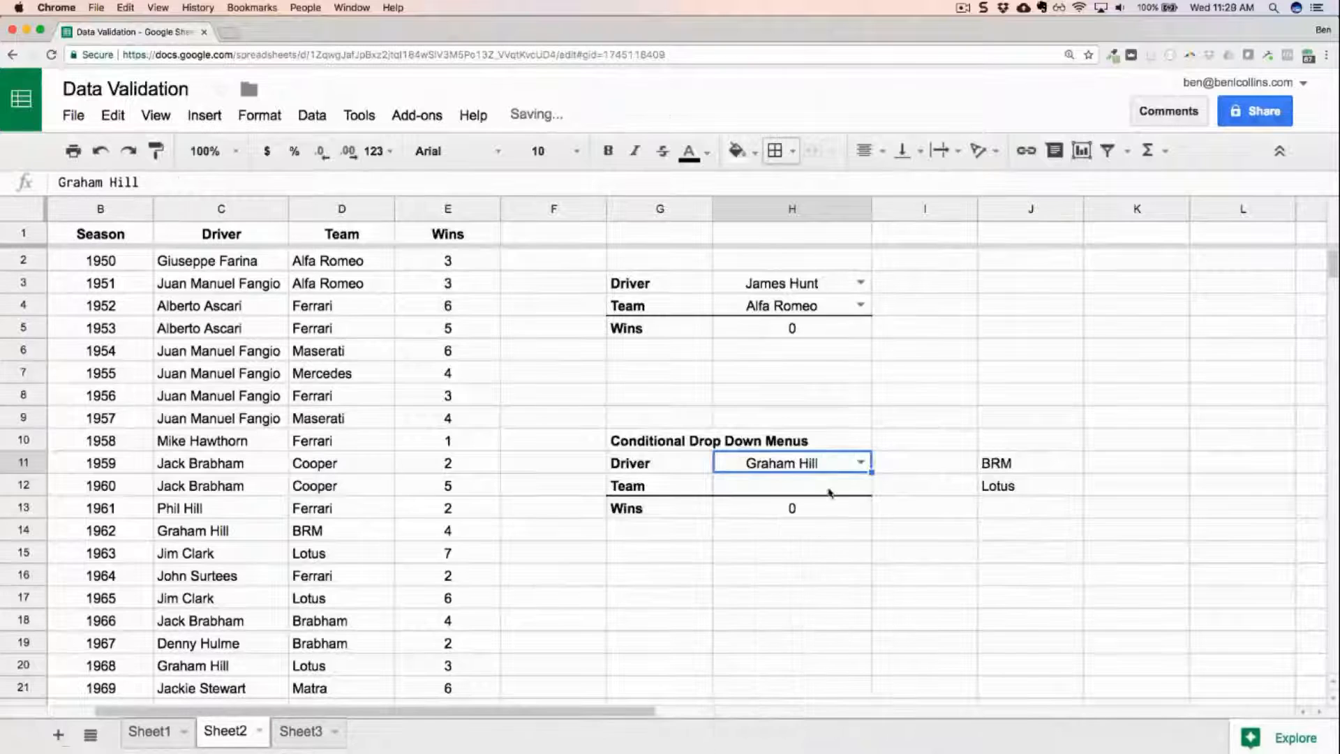
{"action": "left_click", "coordinate": [861, 462]}
{"action": "scroll", "coordinate": [816, 568], "scroll_direction": "down", "scroll_amount": 5}
{"action": "left_click", "coordinate": [794, 704]}
{"action": "left_click", "coordinate": [861, 461]}
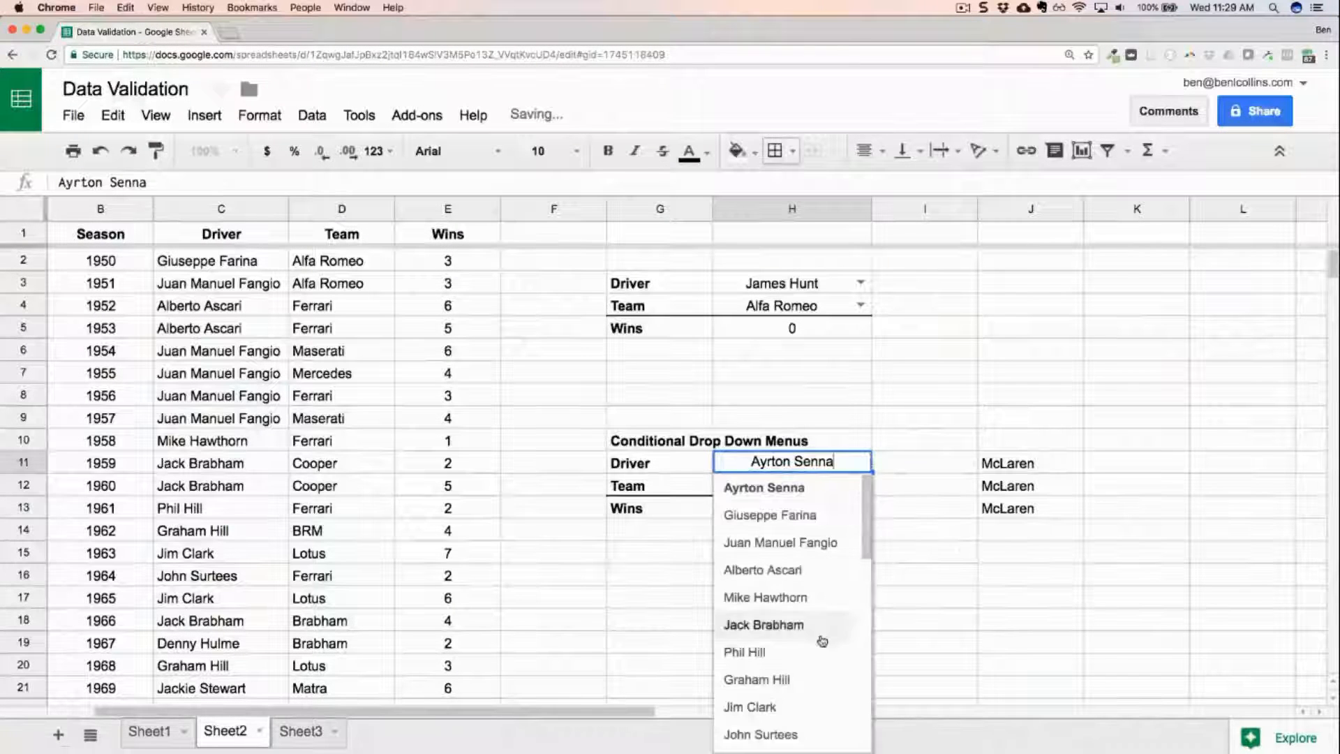
{"action": "left_click", "coordinate": [796, 705]}
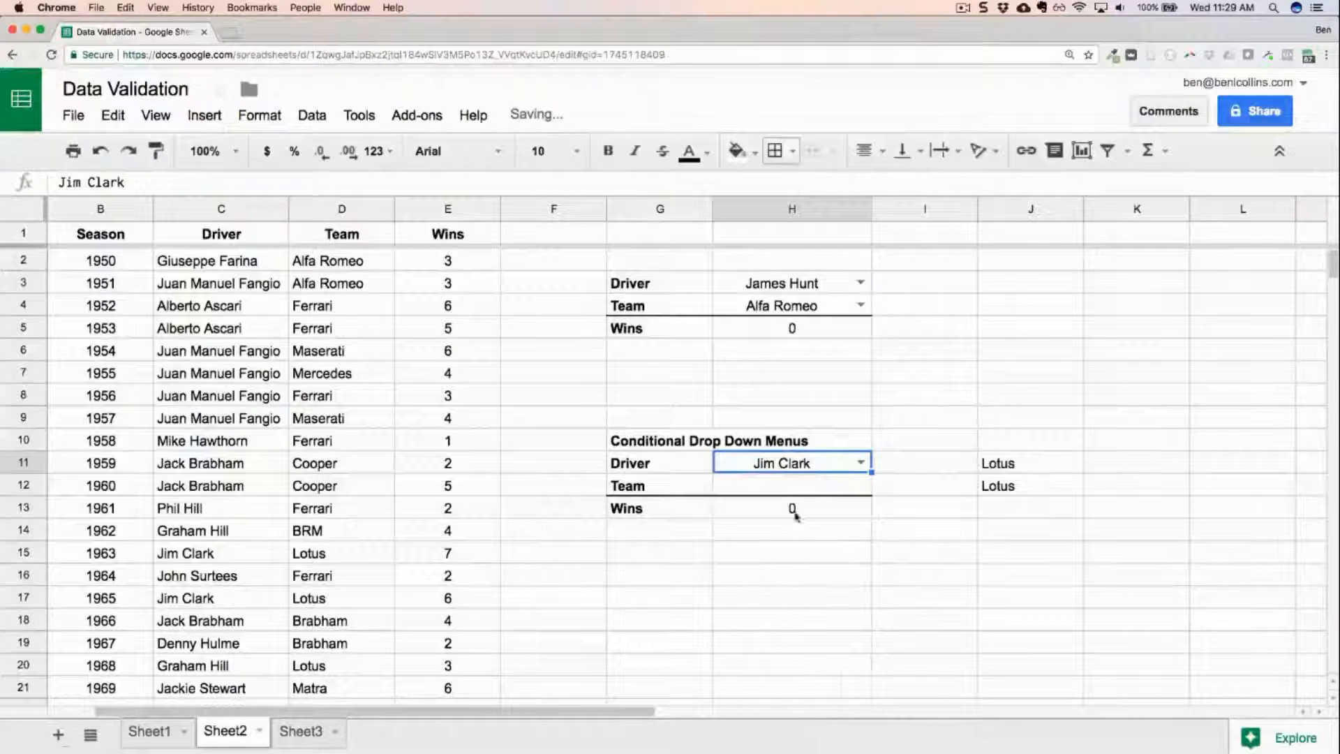
Enter =countunique(D2:D68) in K11 to count the distinct teams in the Team column.
{"action": "left_click", "coordinate": [796, 485]}
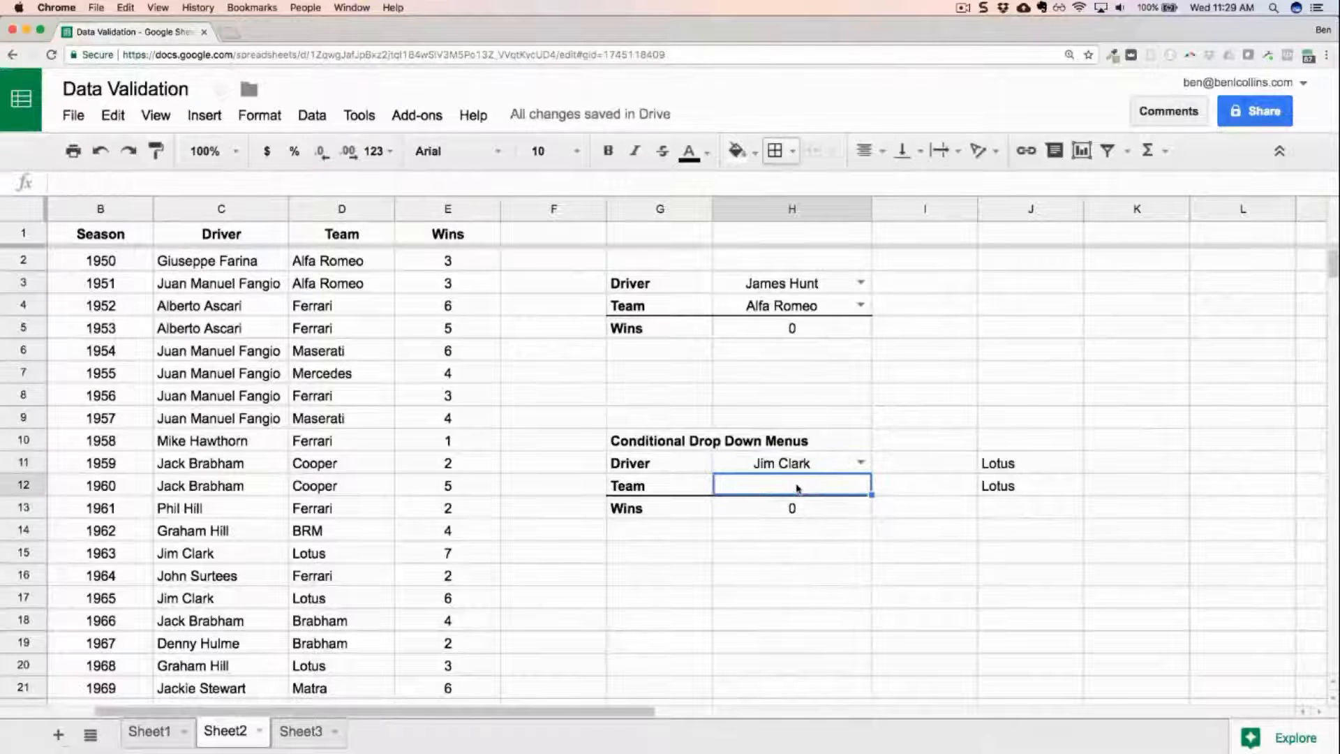
{"action": "left_click", "coordinate": [1136, 462]}
{"action": "type", "text": "=count"}
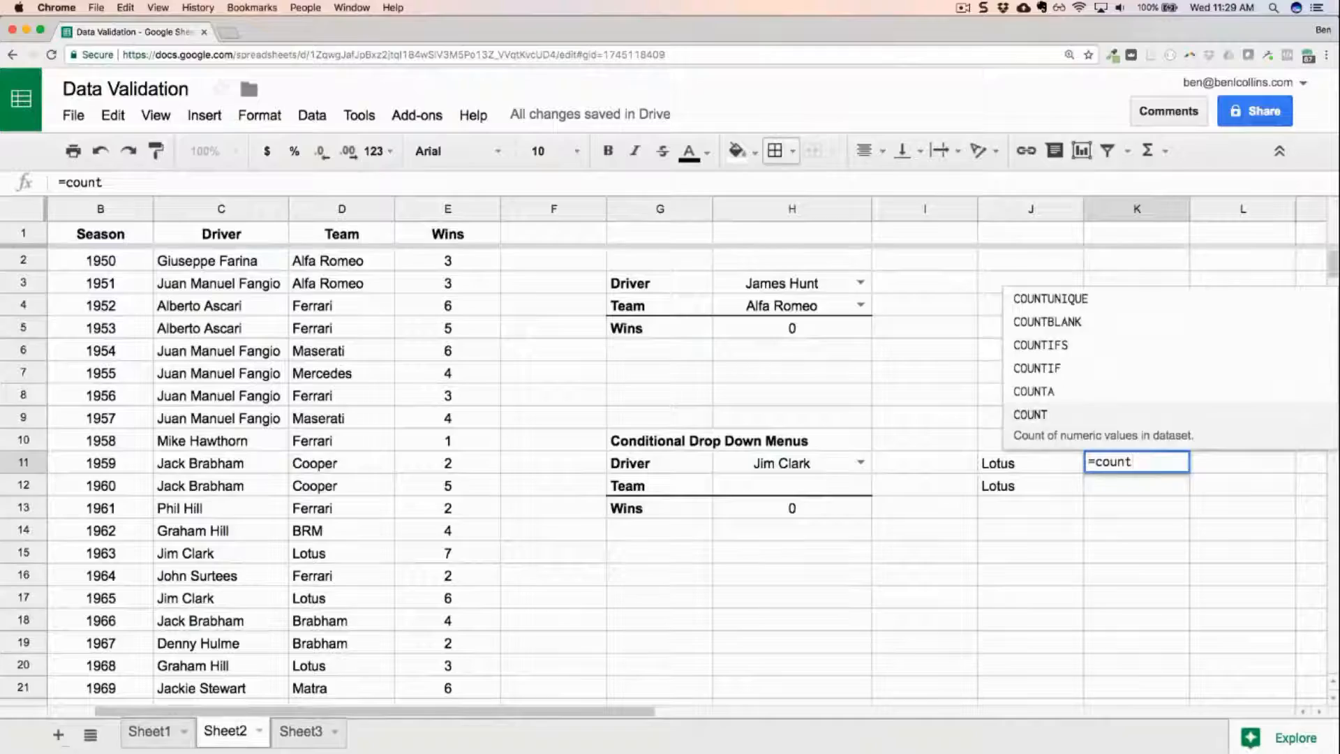
{"action": "type", "text": "unique("}
{"action": "left_click", "coordinate": [324, 260]}
{"action": "key", "text": "ctrl+shift+Down"}
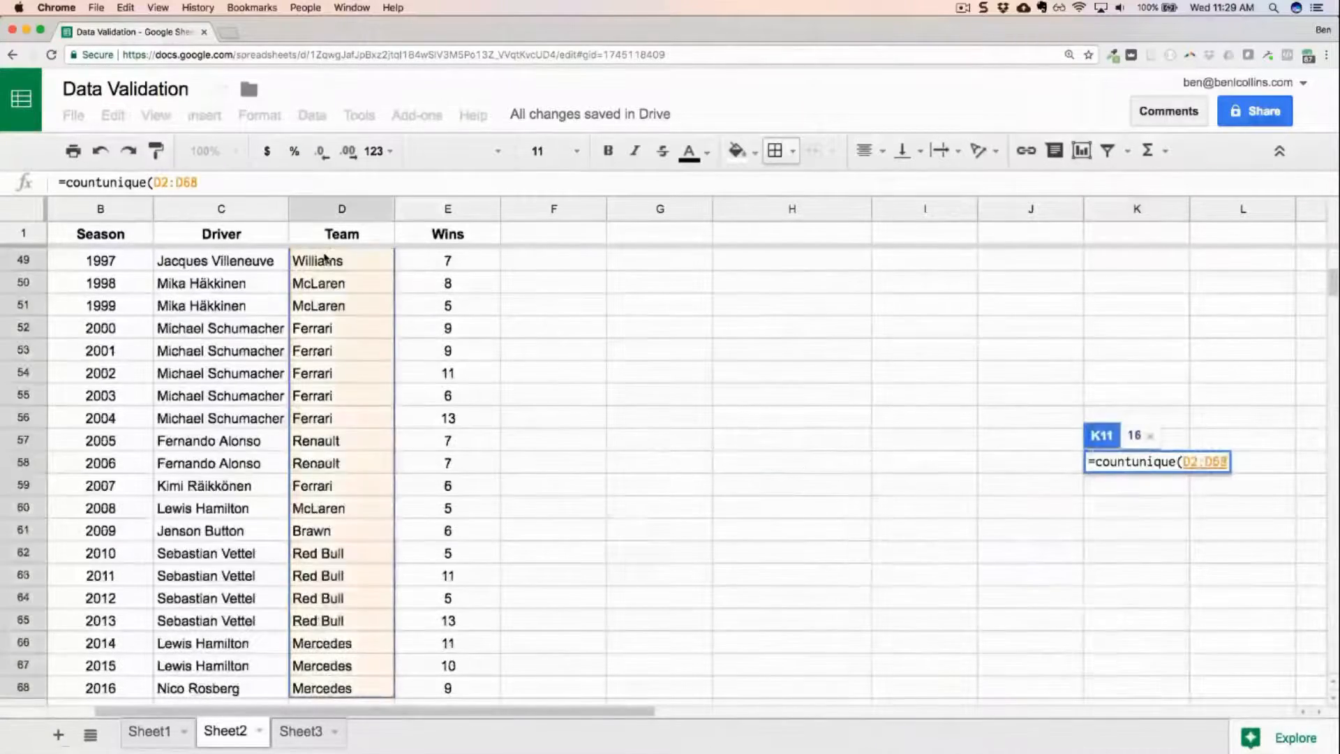
{"action": "key", "text": "Return"}
Wrap the J11 formula in UNIQUE so it reads =unique(filter(D2:D68,C2:C68=H11)).
{"action": "left_click", "coordinate": [1030, 328]}
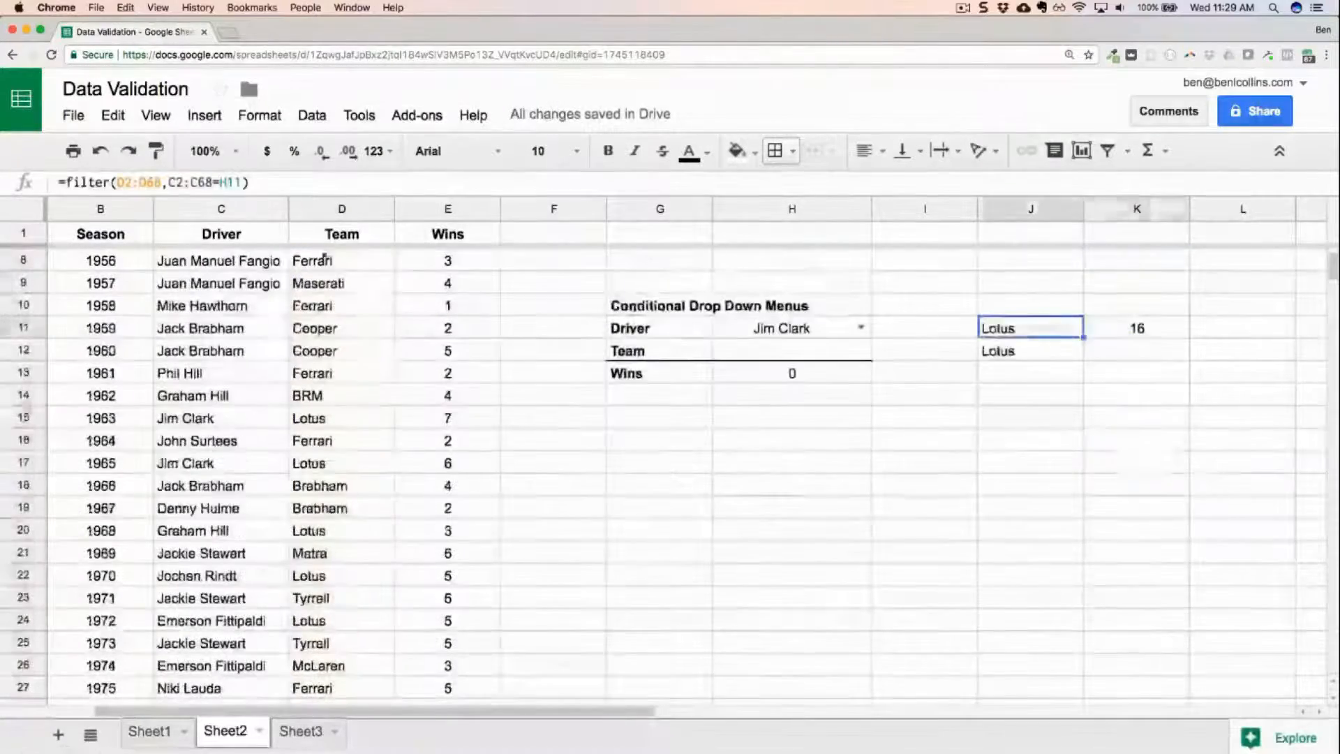
{"action": "left_click", "coordinate": [63, 181]}
{"action": "type", "text": "unique"}
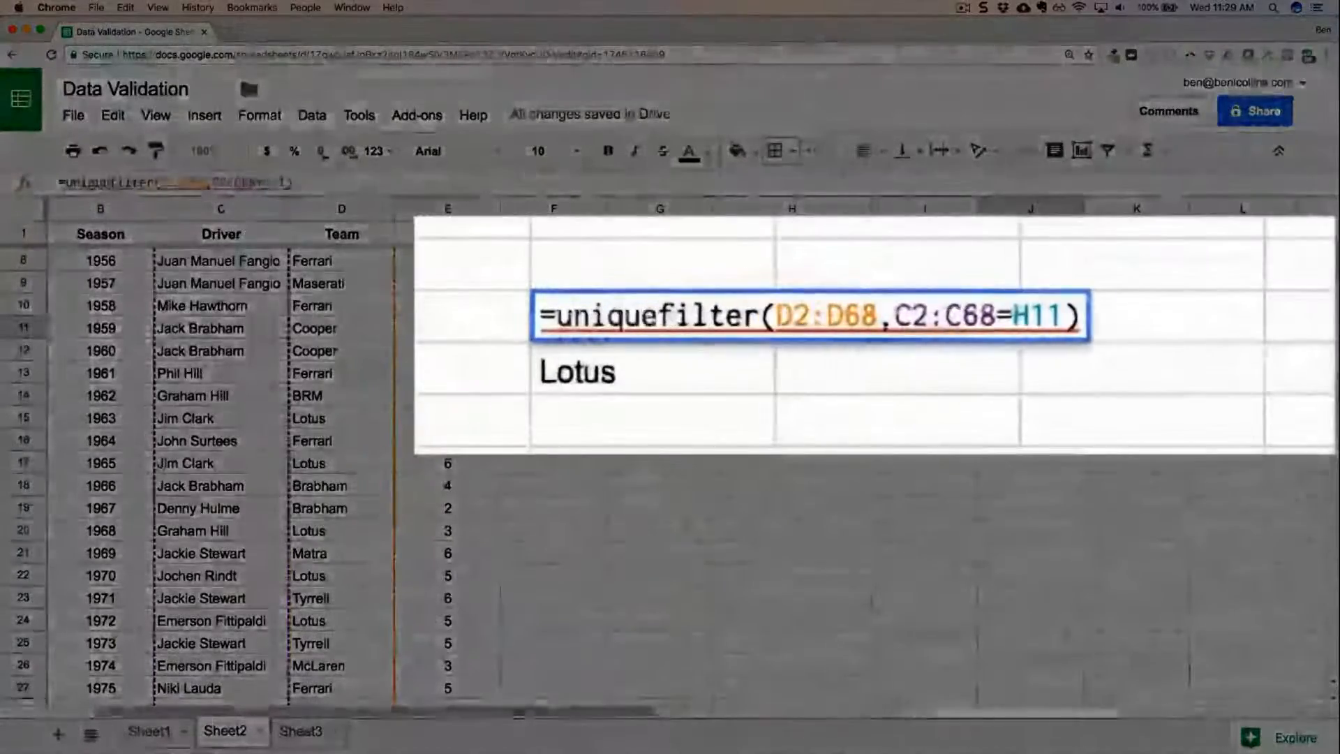
{"action": "type", "text": "("}
{"action": "key", "text": "End"}
{"action": "type", "text": ")"}
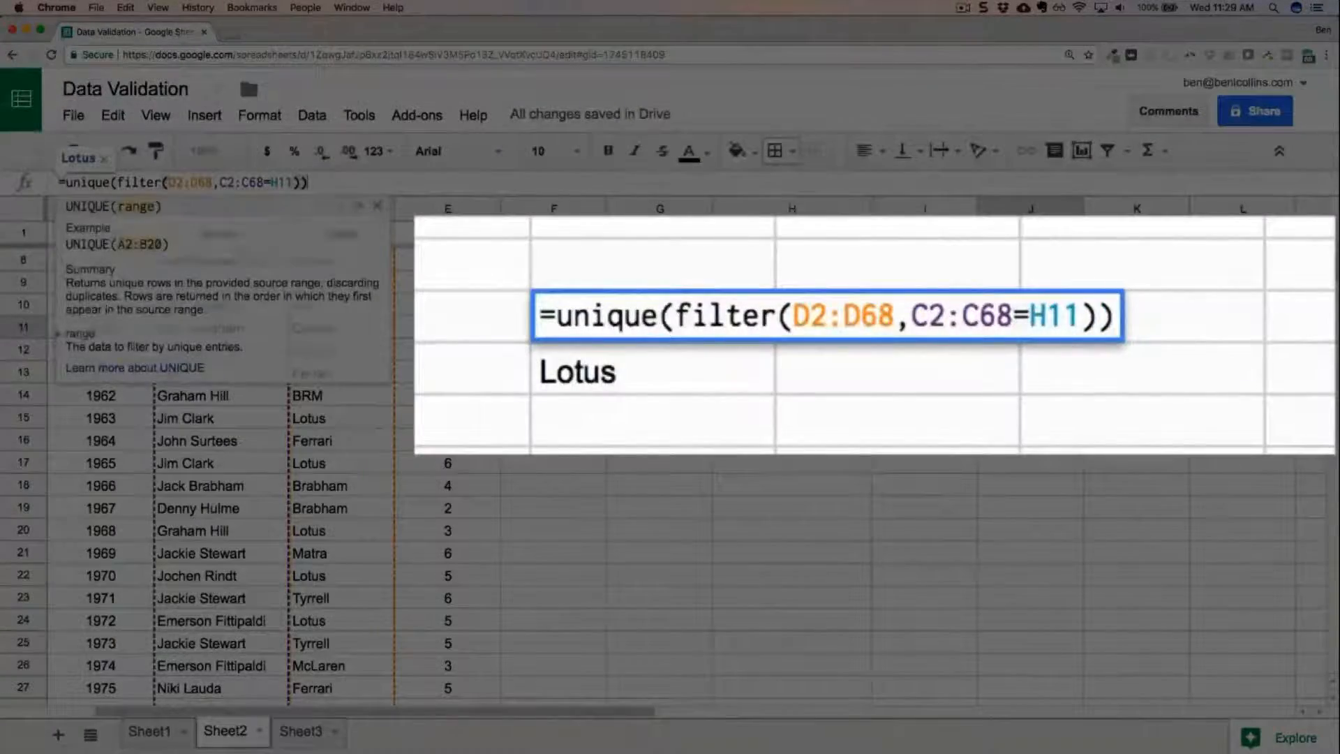
{"action": "key", "text": "Return"}
{"action": "key", "text": "Up"}
{"action": "key", "text": "Right"}
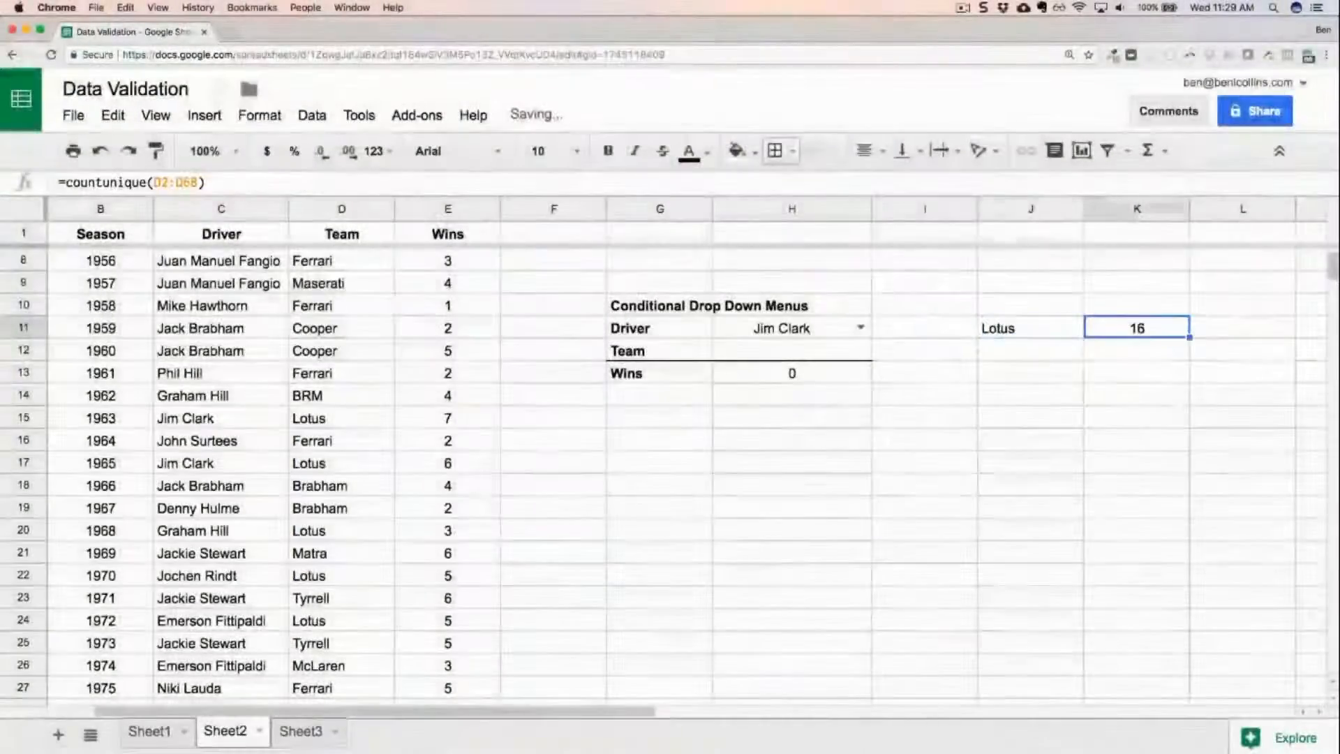
Test the deduplicated team list by choosing Juan Manuel Fangio and Ayrton Senna as the driver in H11.
{"action": "left_click", "coordinate": [860, 328]}
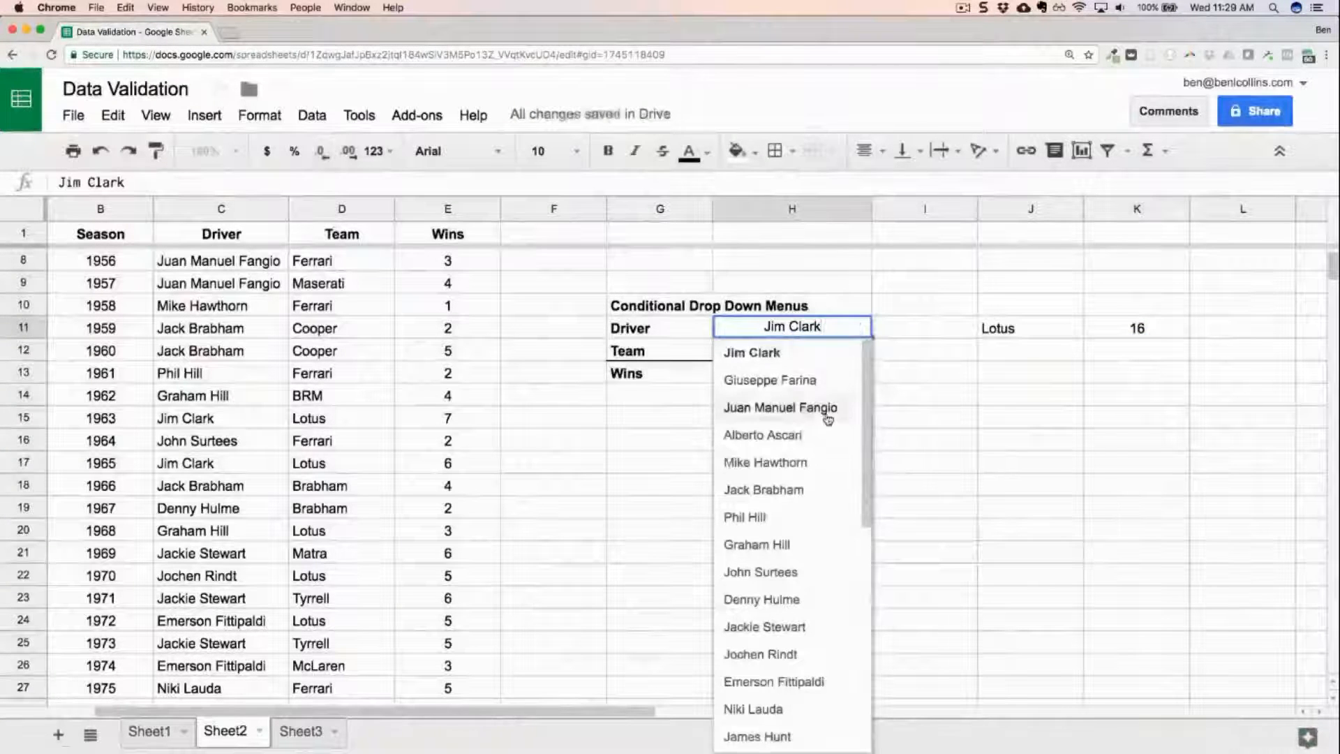
{"action": "left_click", "coordinate": [827, 408]}
{"action": "left_click", "coordinate": [871, 328]}
{"action": "scroll", "coordinate": [832, 535], "scroll_direction": "down", "scroll_amount": 5}
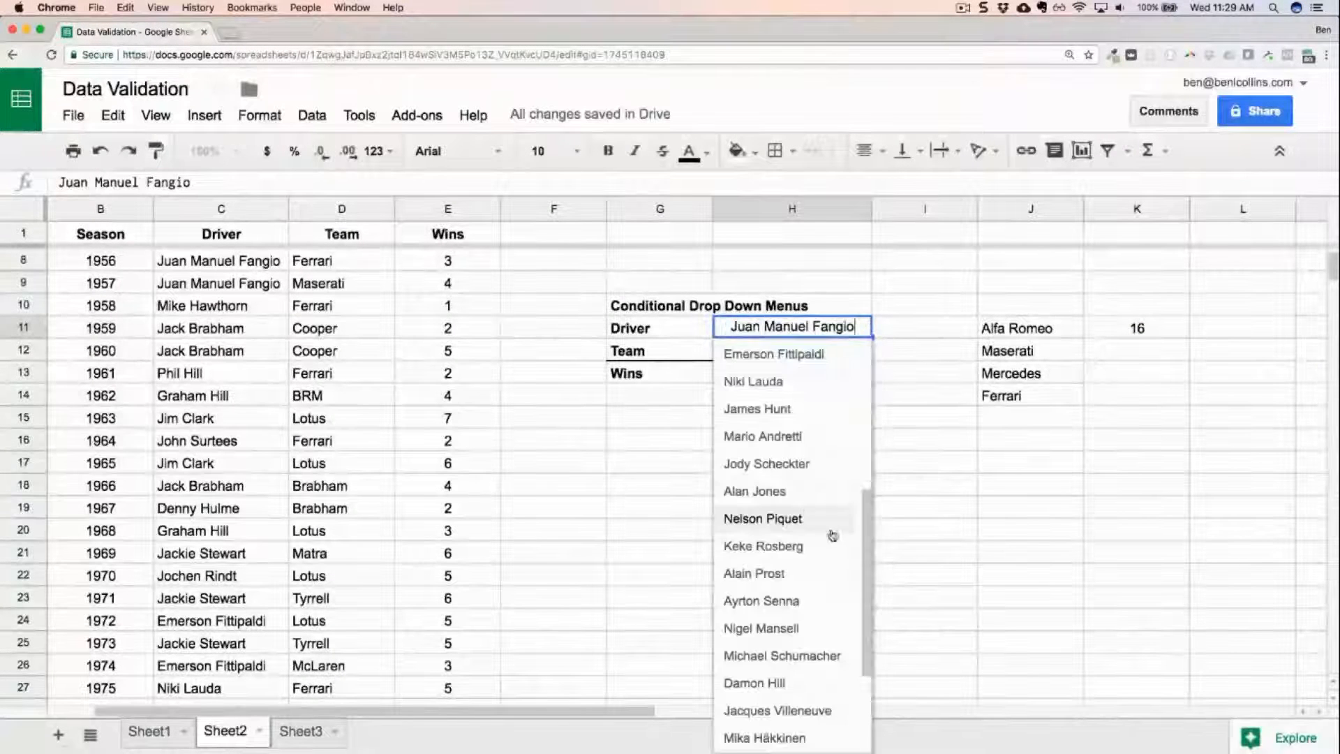
{"action": "left_click", "coordinate": [815, 600]}
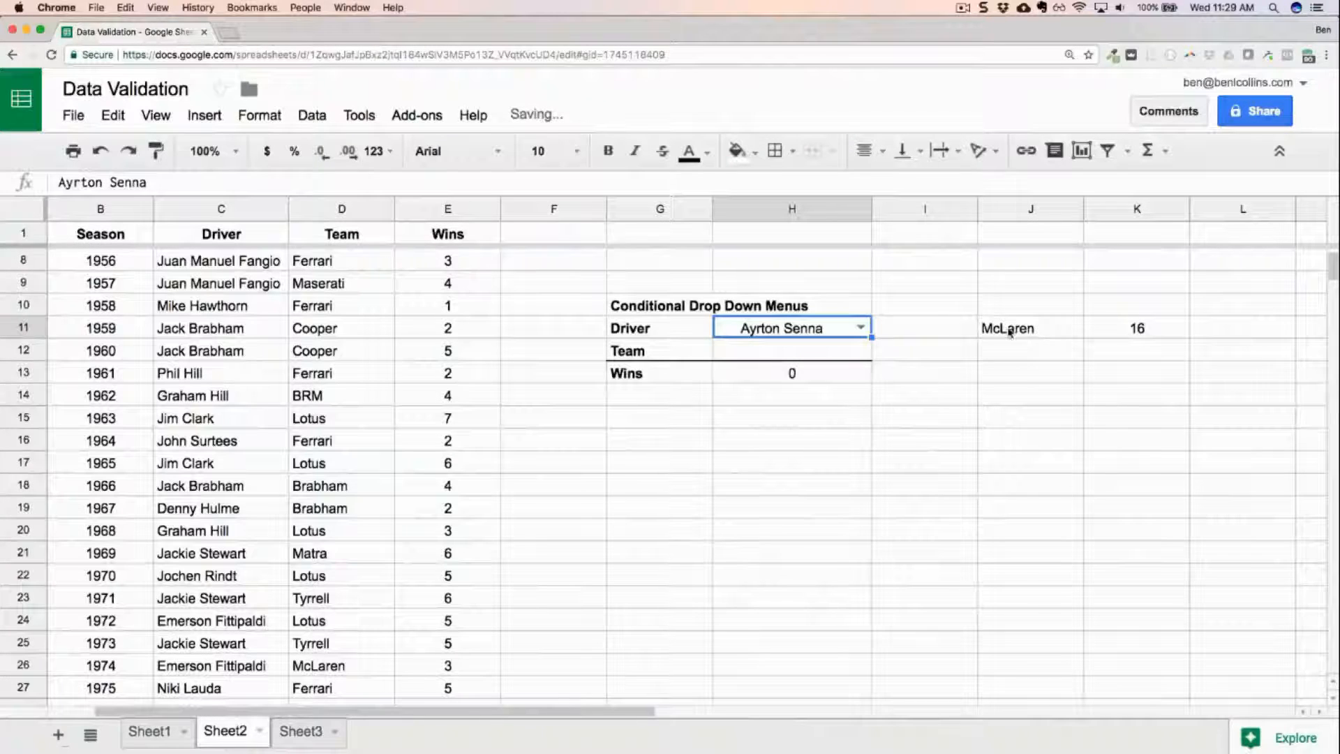
Inspect the formulas in J11 and K11 and mark out the range J11:J26 reserved for the team list.
{"action": "left_click", "coordinate": [1013, 328]}
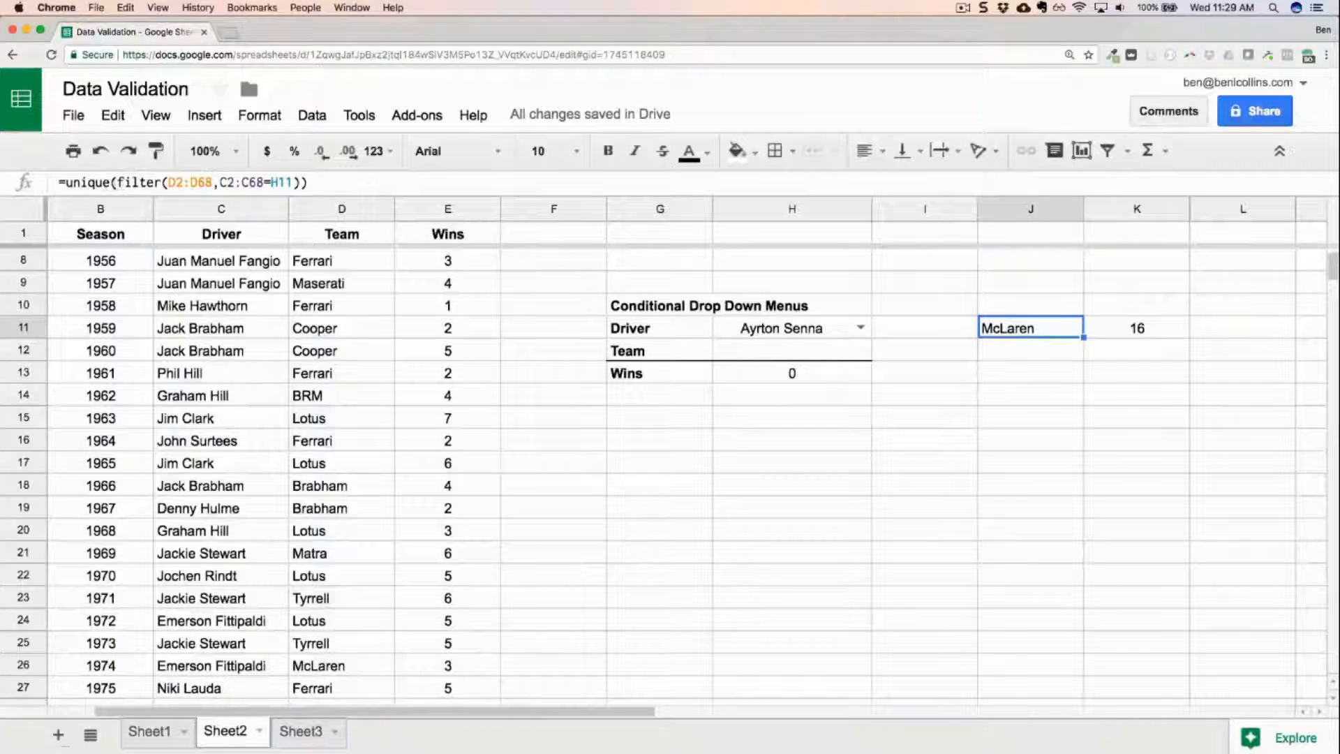
{"action": "left_click", "coordinate": [1140, 332]}
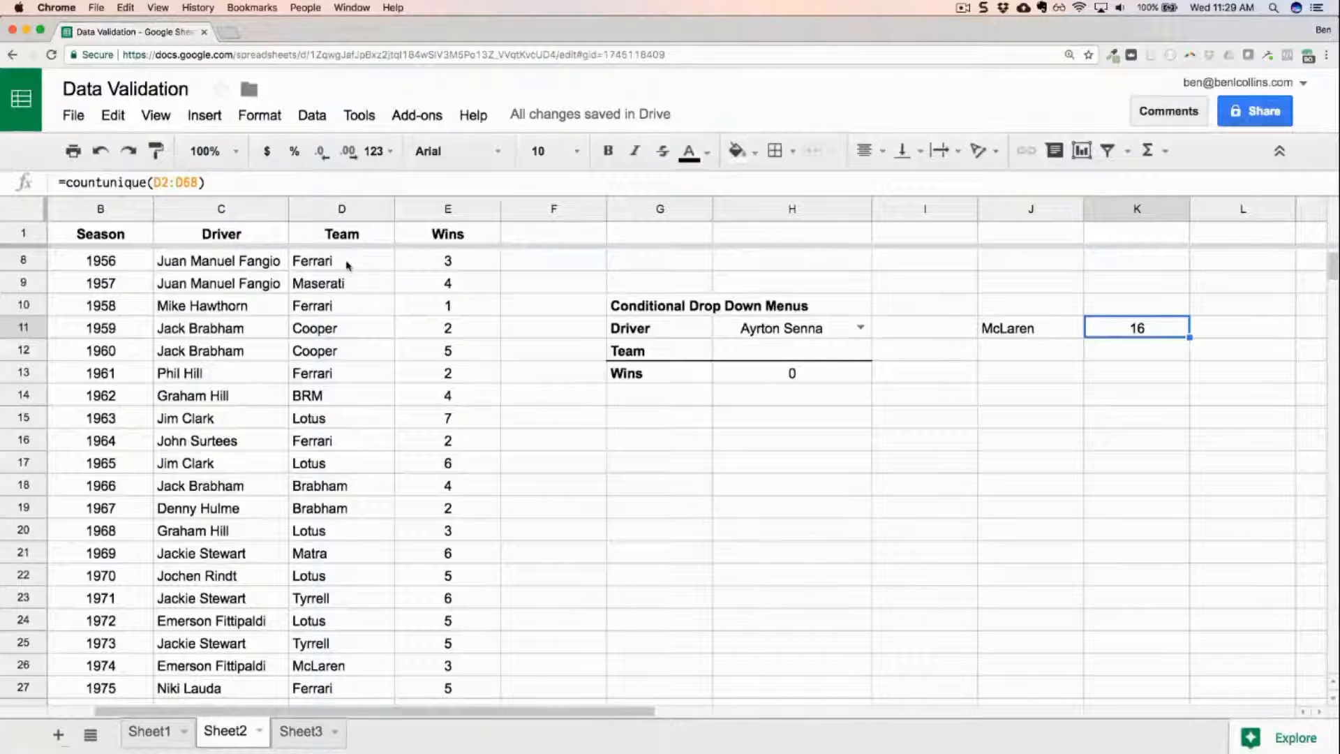
{"action": "left_click_drag", "start_coordinate": [1033, 338], "coordinate": [1034, 676]}
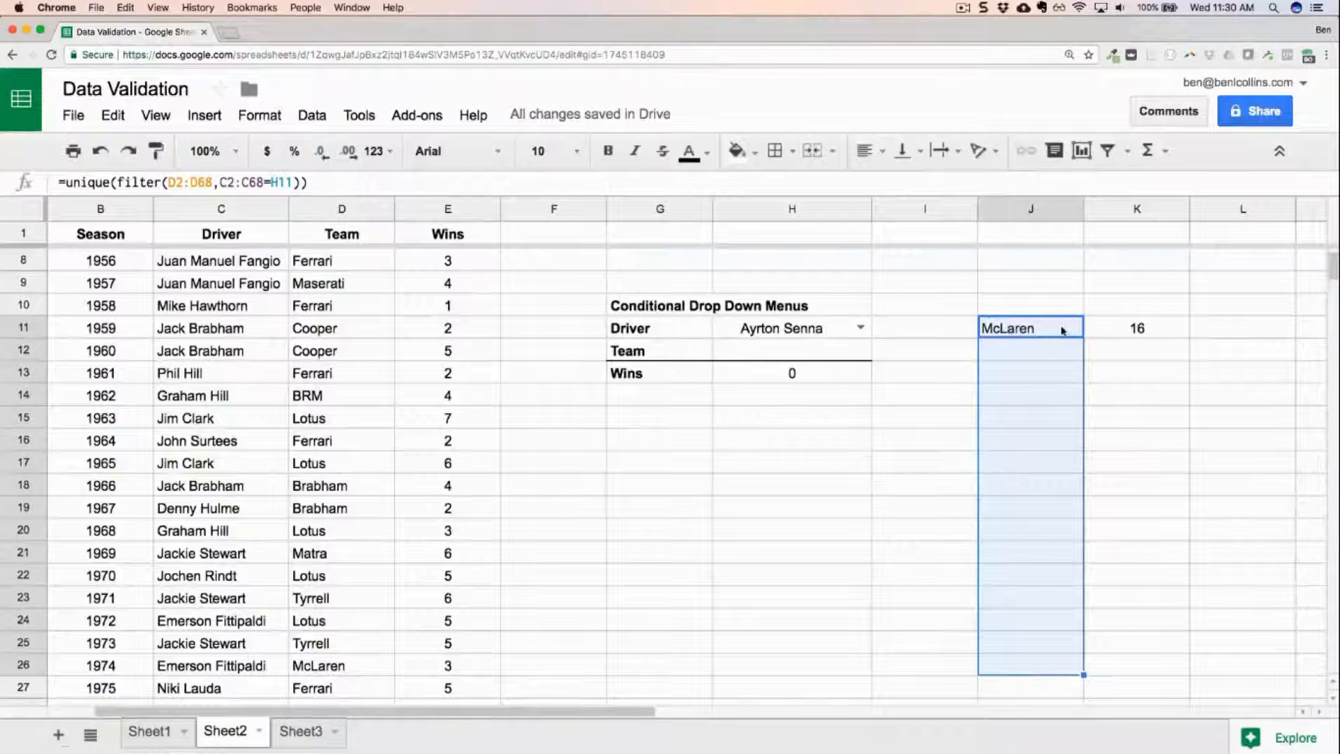
Add data validation to H12 as a list from range J11:J26, with the in-cell dropdown shown and a warning on invalid data.
{"action": "left_click", "coordinate": [792, 350]}
{"action": "right_click", "coordinate": [794, 352]}
{"action": "scroll", "coordinate": [891, 672], "scroll_direction": "down", "scroll_amount": 3}
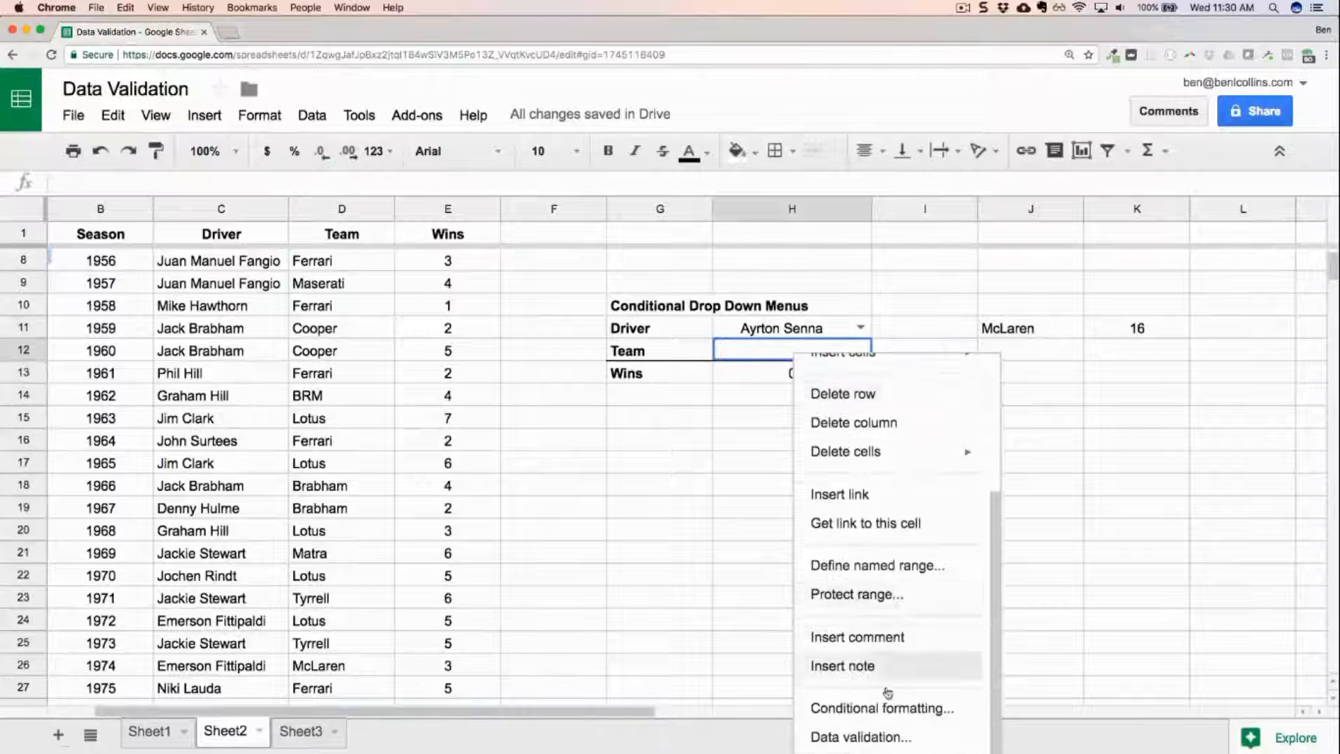
{"action": "left_click", "coordinate": [860, 736]}
{"action": "left_click", "coordinate": [649, 375]}
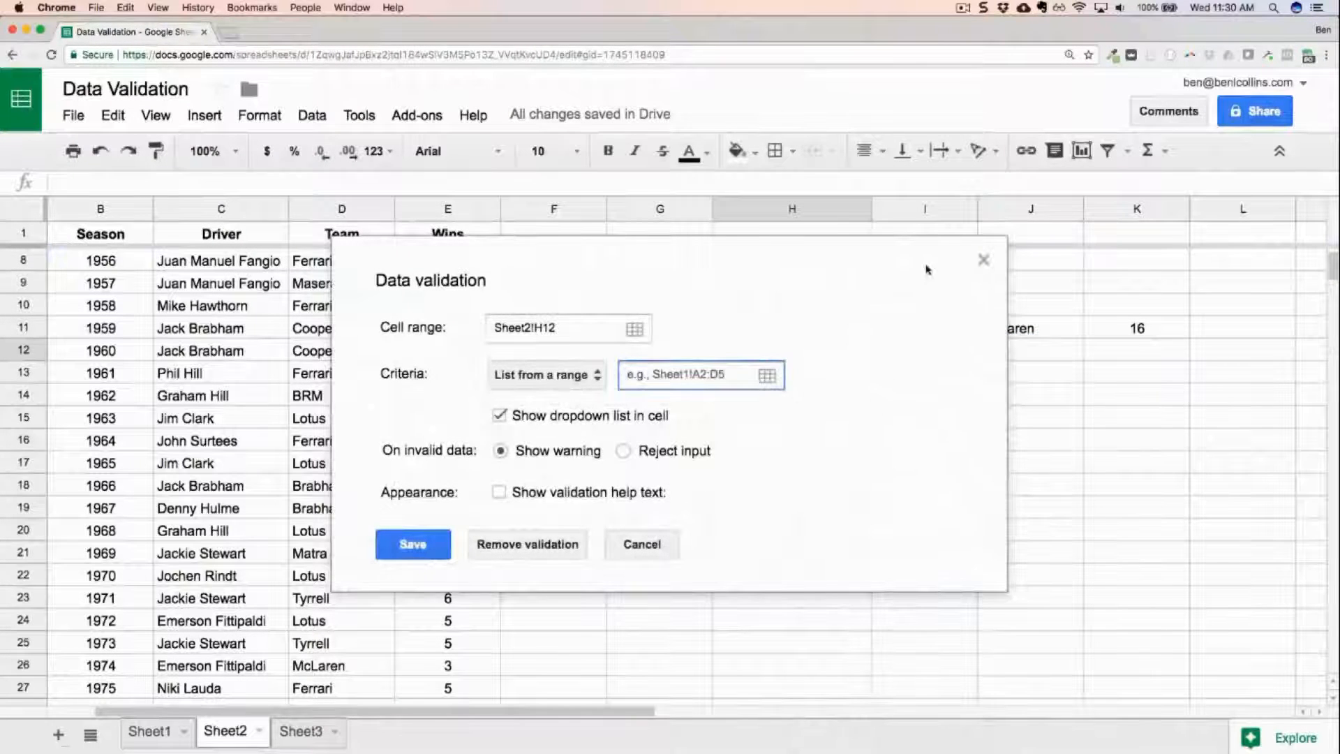
{"action": "left_click_drag", "start_coordinate": [935, 277], "coordinate": [780, 251]}
{"action": "left_click", "coordinate": [1038, 329]}
{"action": "left_click_drag", "start_coordinate": [1040, 329], "coordinate": [1028, 676]}
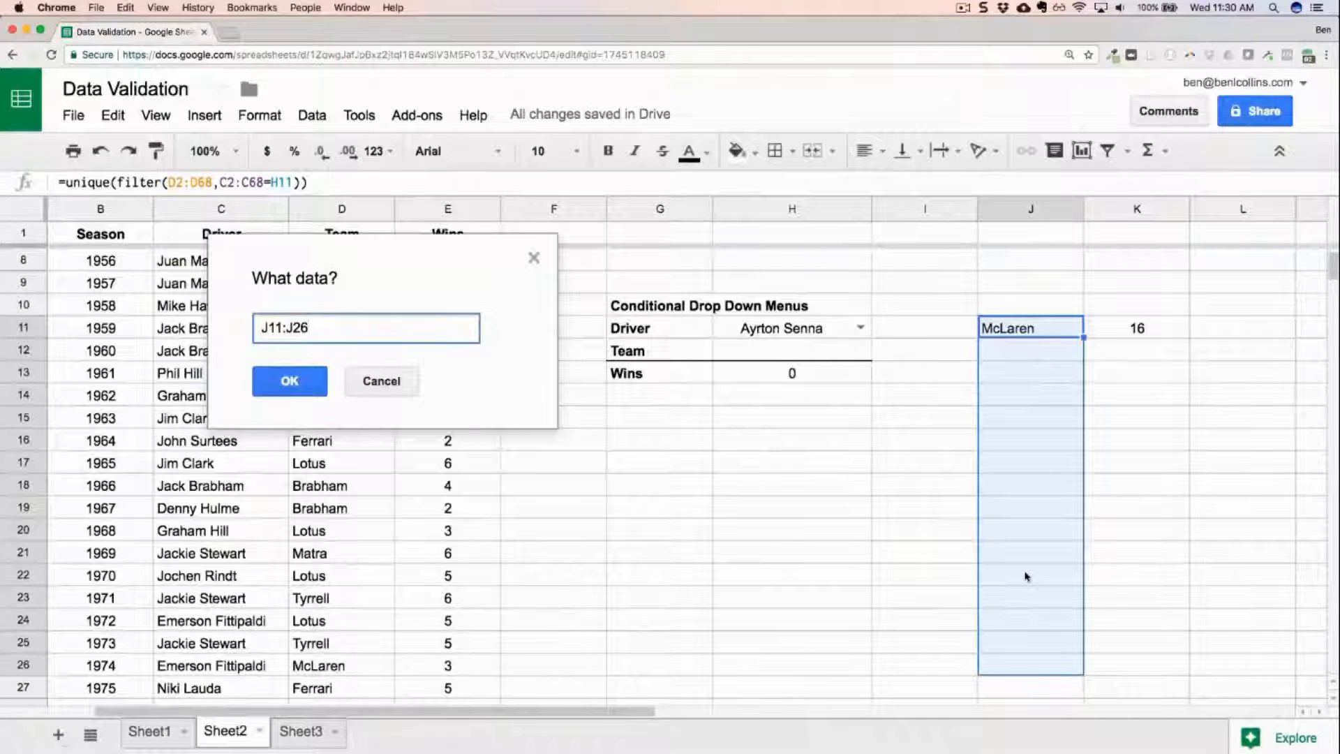
{"action": "left_click", "coordinate": [293, 380]}
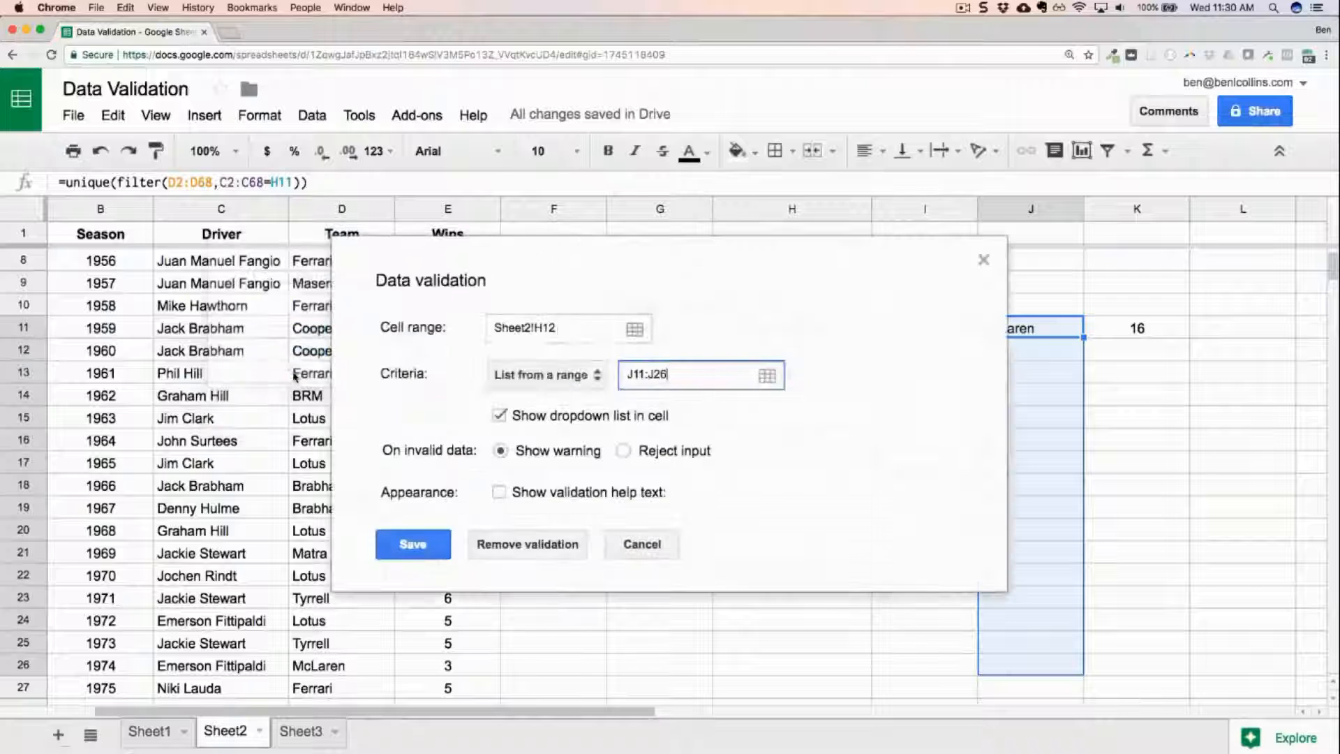
{"action": "left_click", "coordinate": [413, 544]}
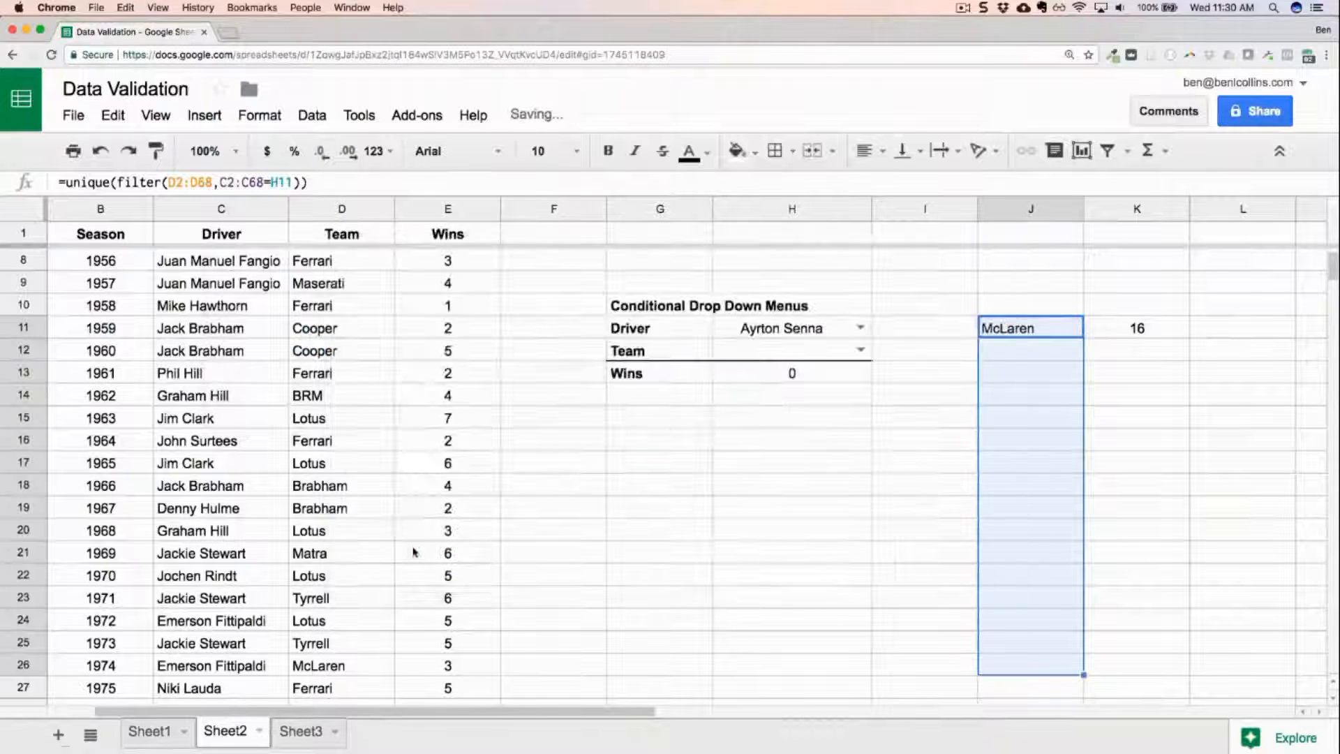
Test the team dropdown in H12 by choosing McLaren for Ayrton Senna, and Mercedes with the driver changed to Juan Manuel Fangio.
{"action": "left_click", "coordinate": [860, 349]}
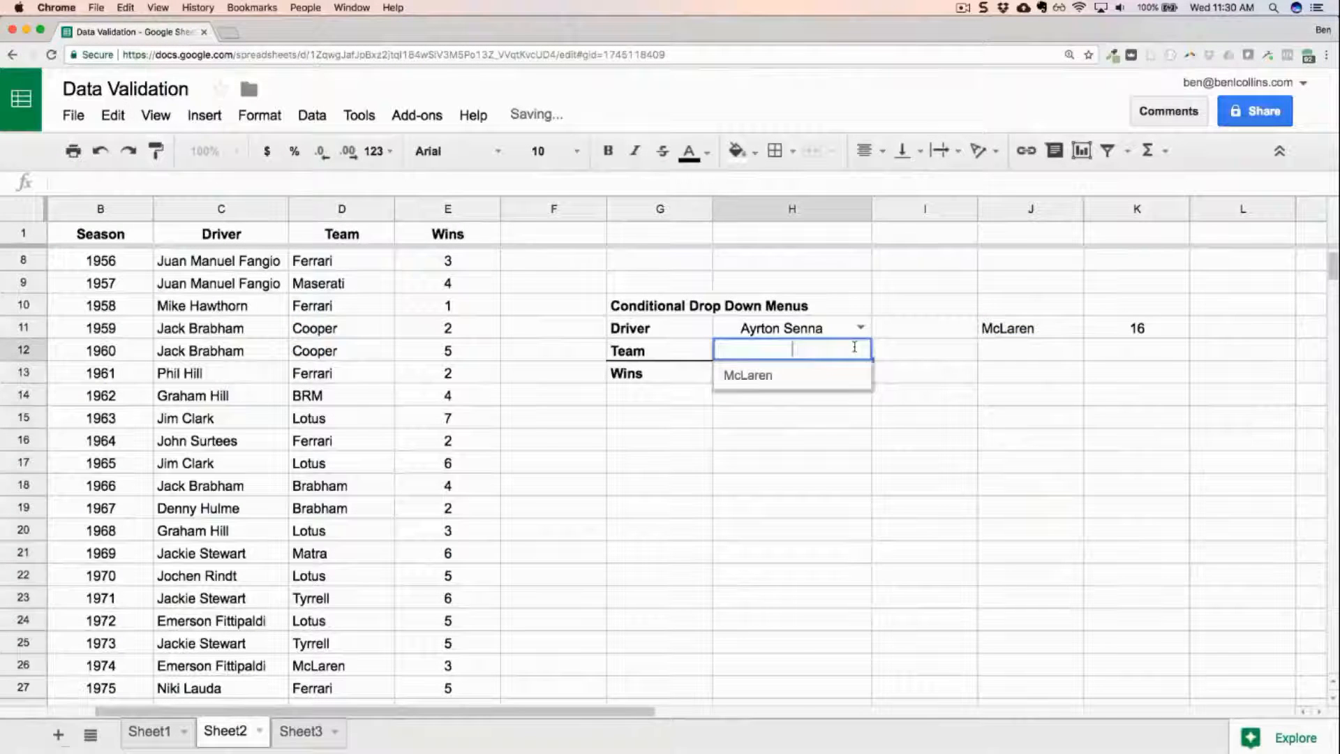
{"action": "left_click", "coordinate": [770, 375]}
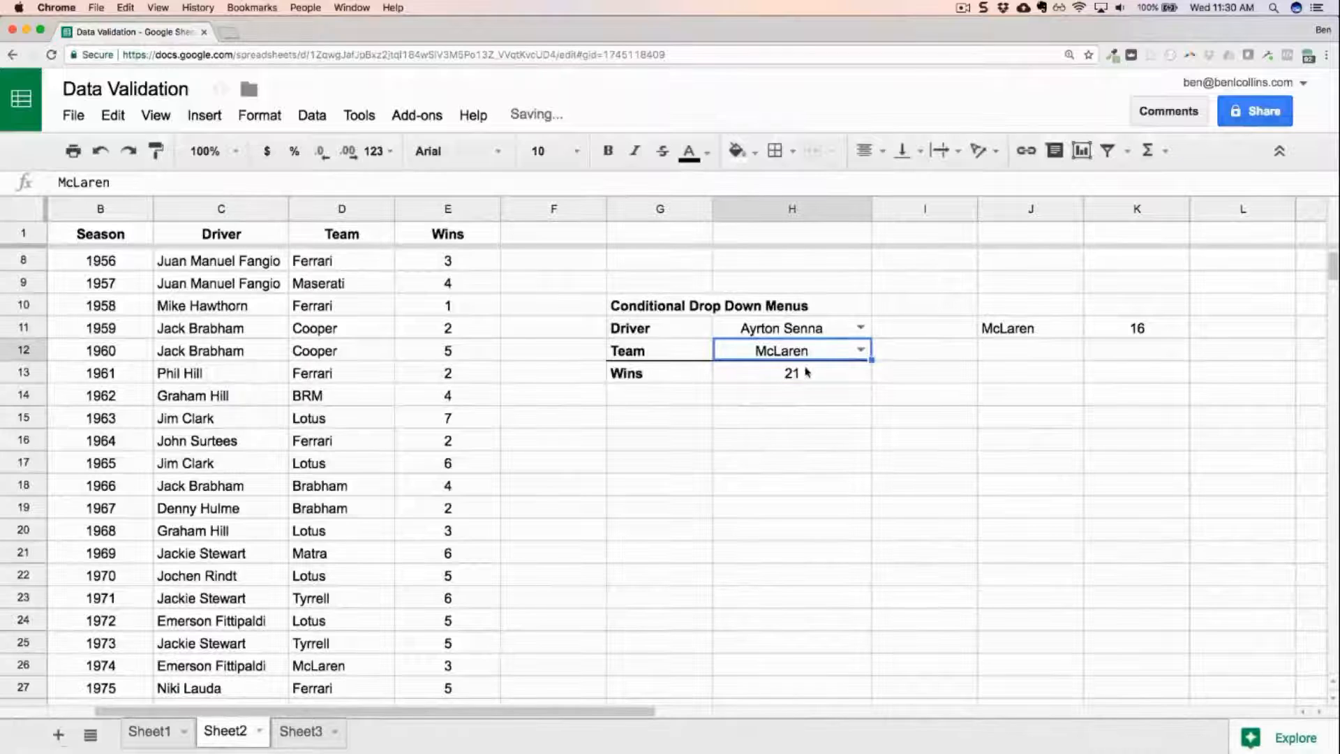
{"action": "left_click", "coordinate": [860, 328]}
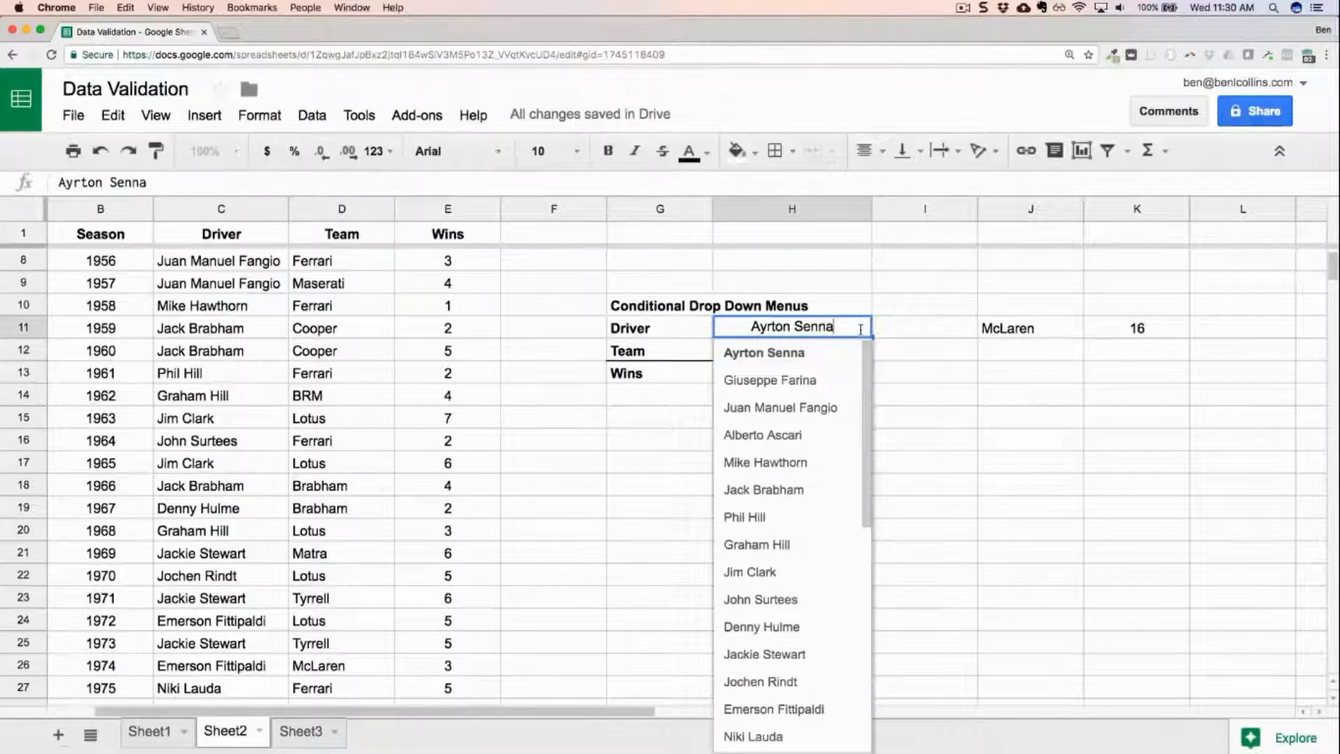
{"action": "left_click", "coordinate": [767, 408]}
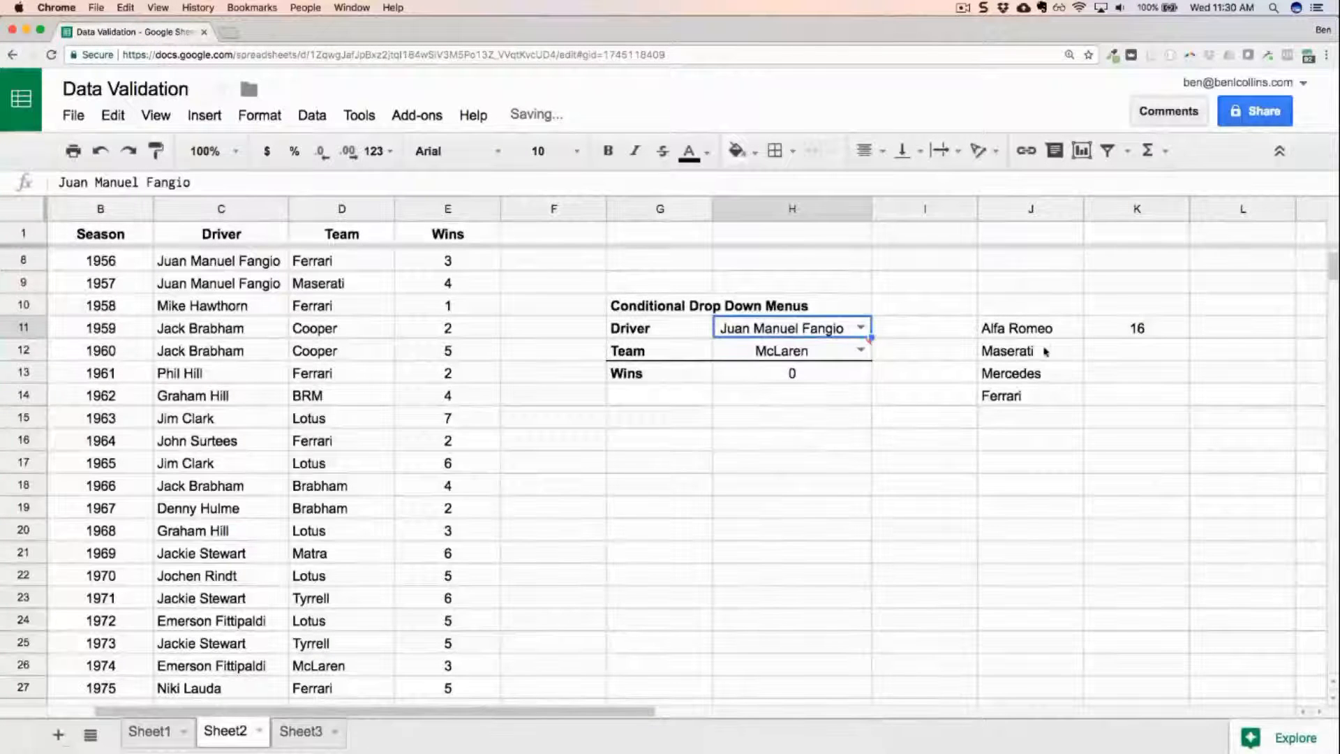
{"action": "left_click", "coordinate": [860, 350]}
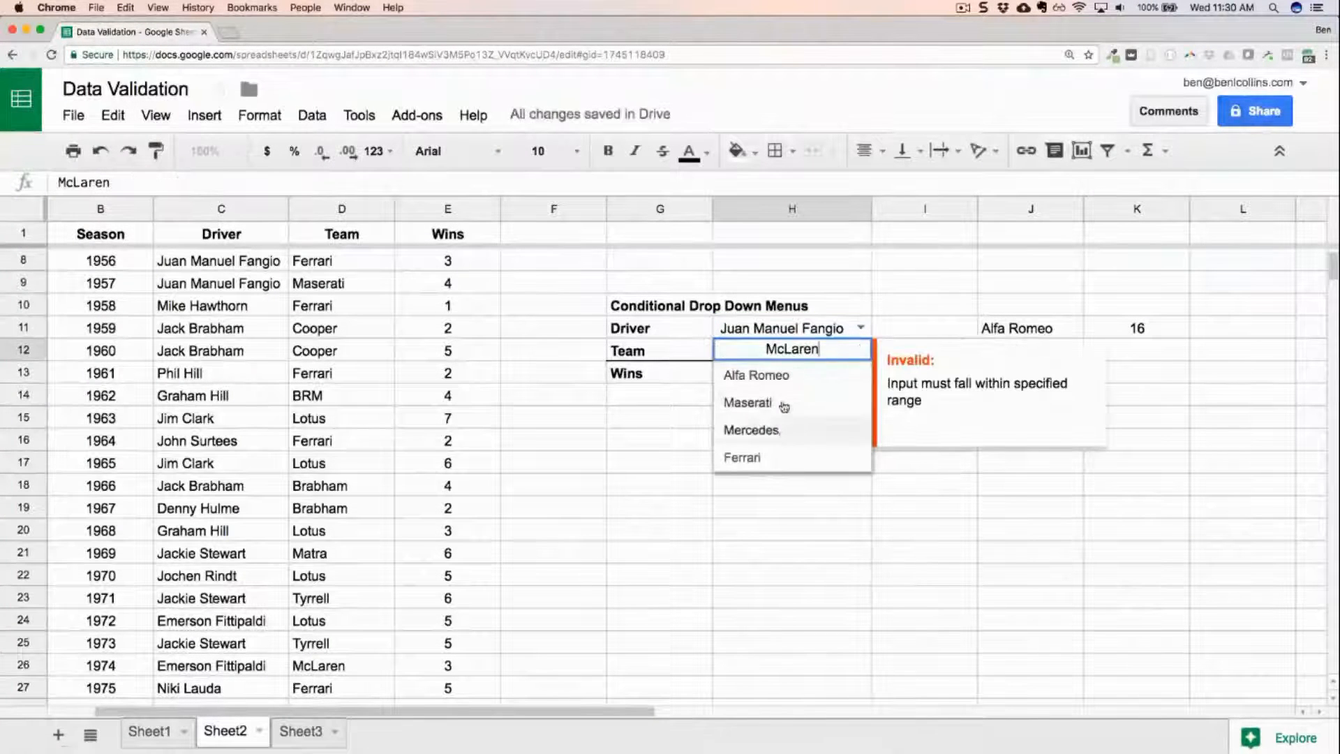
{"action": "left_click", "coordinate": [773, 431]}
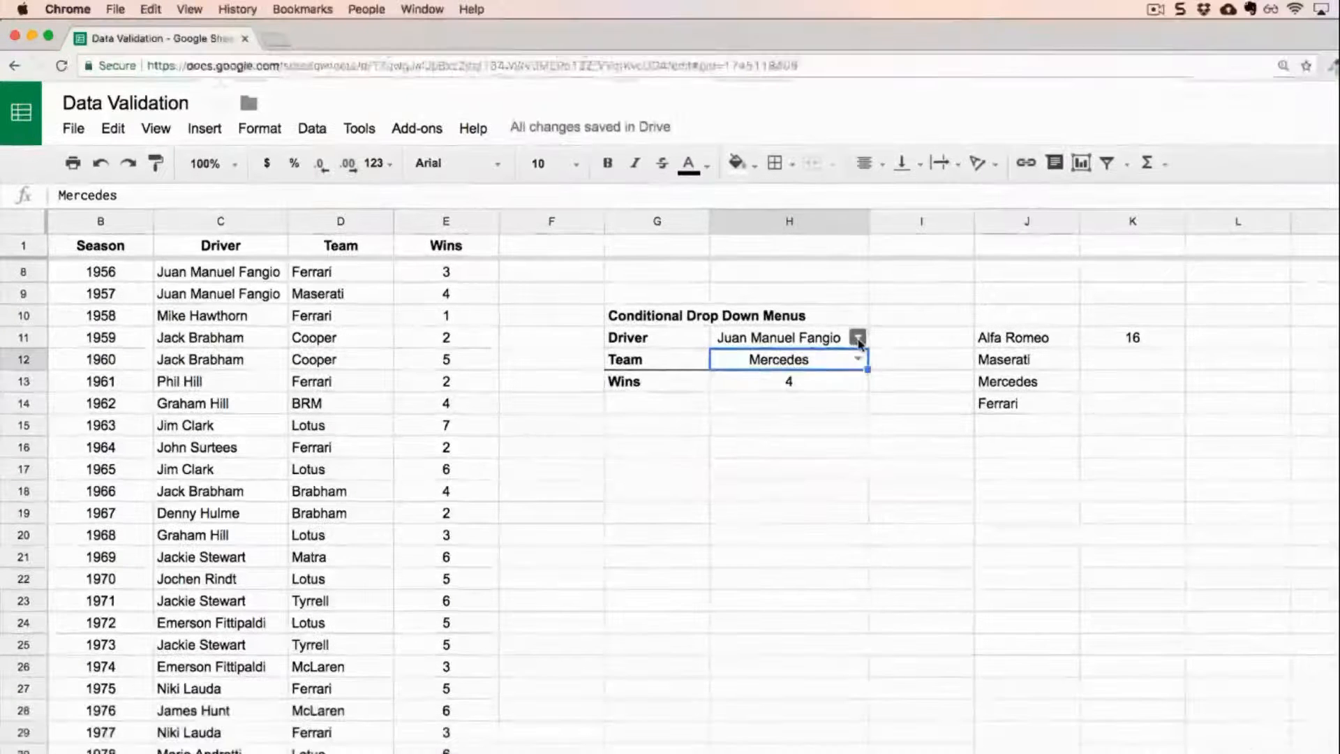
Change the driver in H11 to Jackie Stewart and pick Tyrrell as the team in H12.
{"action": "left_click", "coordinate": [860, 328]}
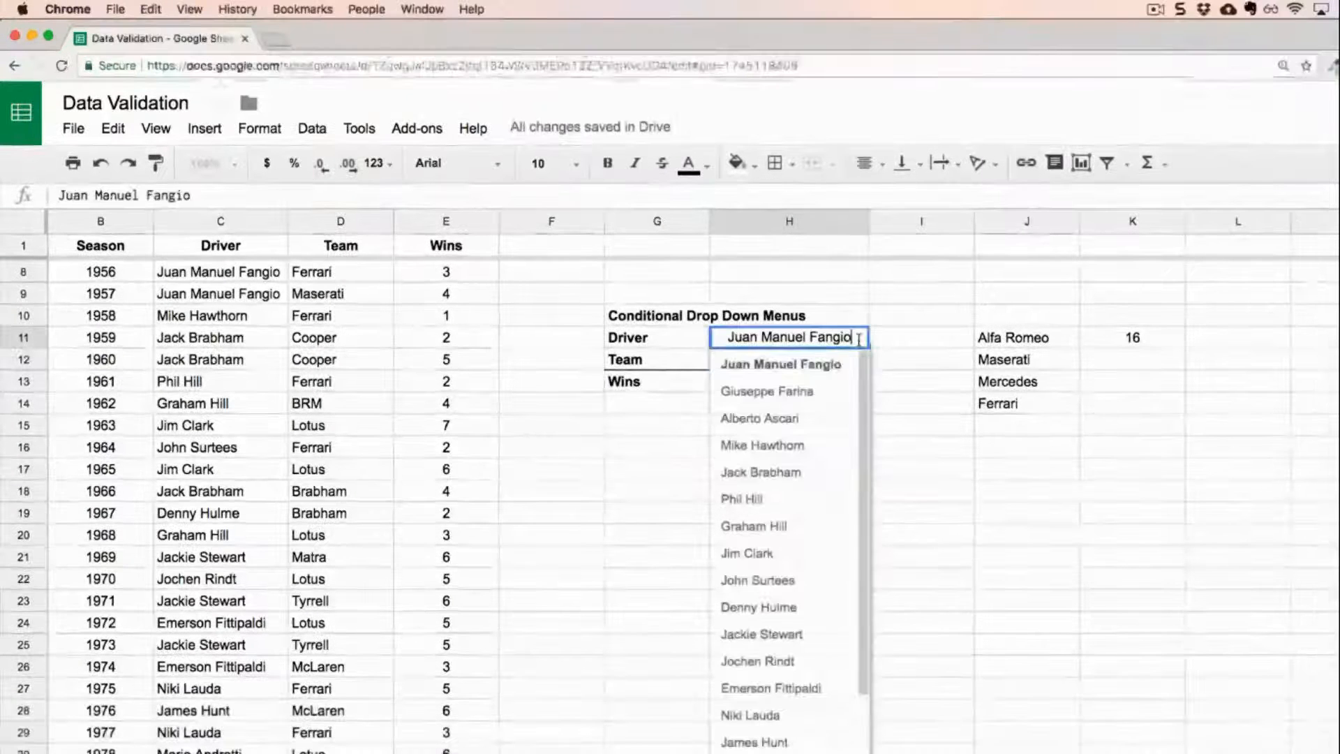
{"action": "left_click", "coordinate": [802, 633]}
{"action": "mouse_move", "coordinate": [865, 358]}
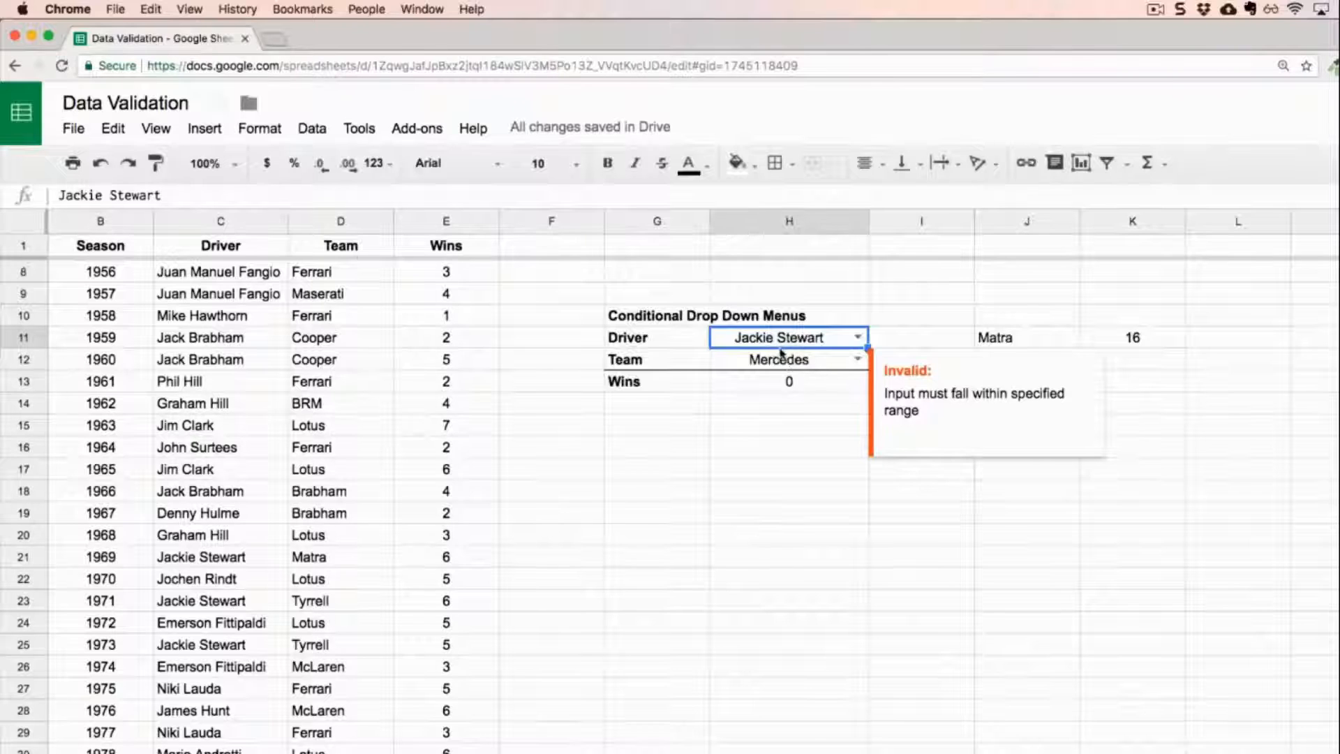
{"action": "left_click", "coordinate": [857, 360]}
{"action": "left_click", "coordinate": [809, 411]}
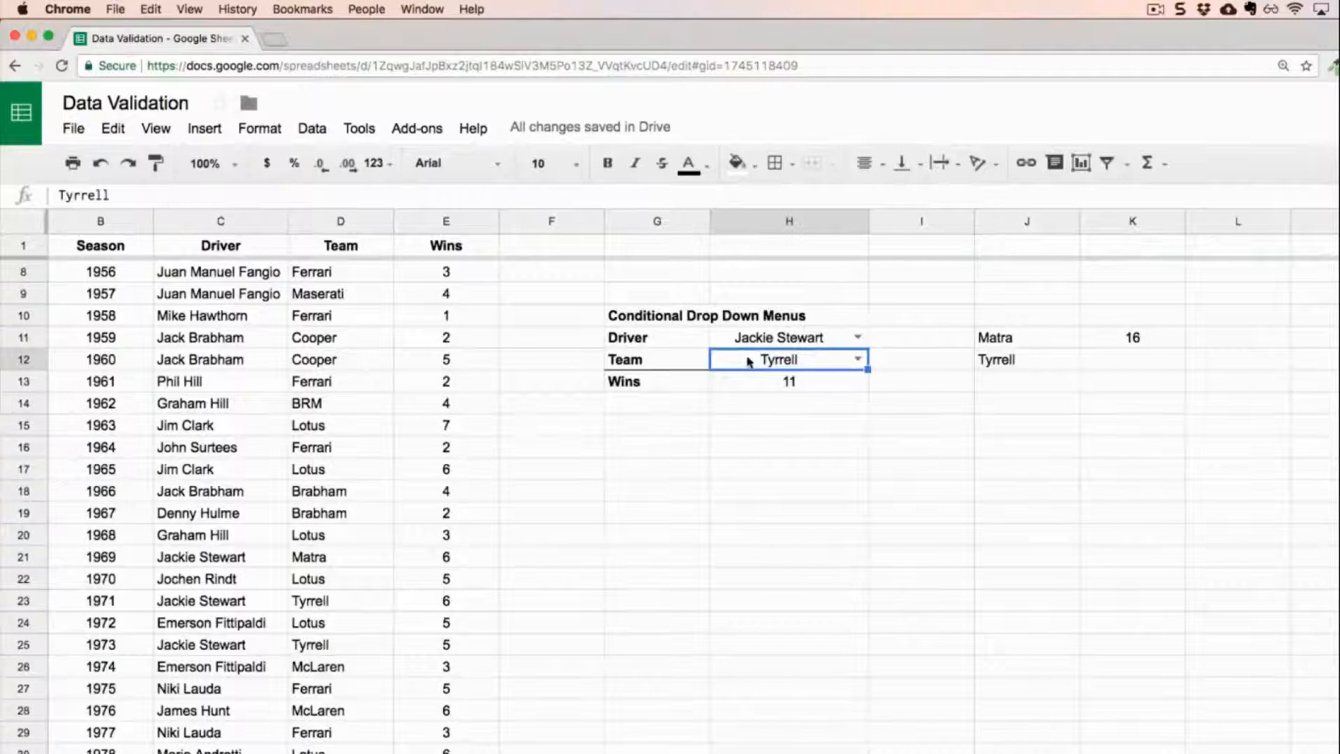
Change the driver in H11 to Niki Lauda, pick Ferrari as the team in H12, and select the team list formula cell.
{"action": "left_click", "coordinate": [857, 337]}
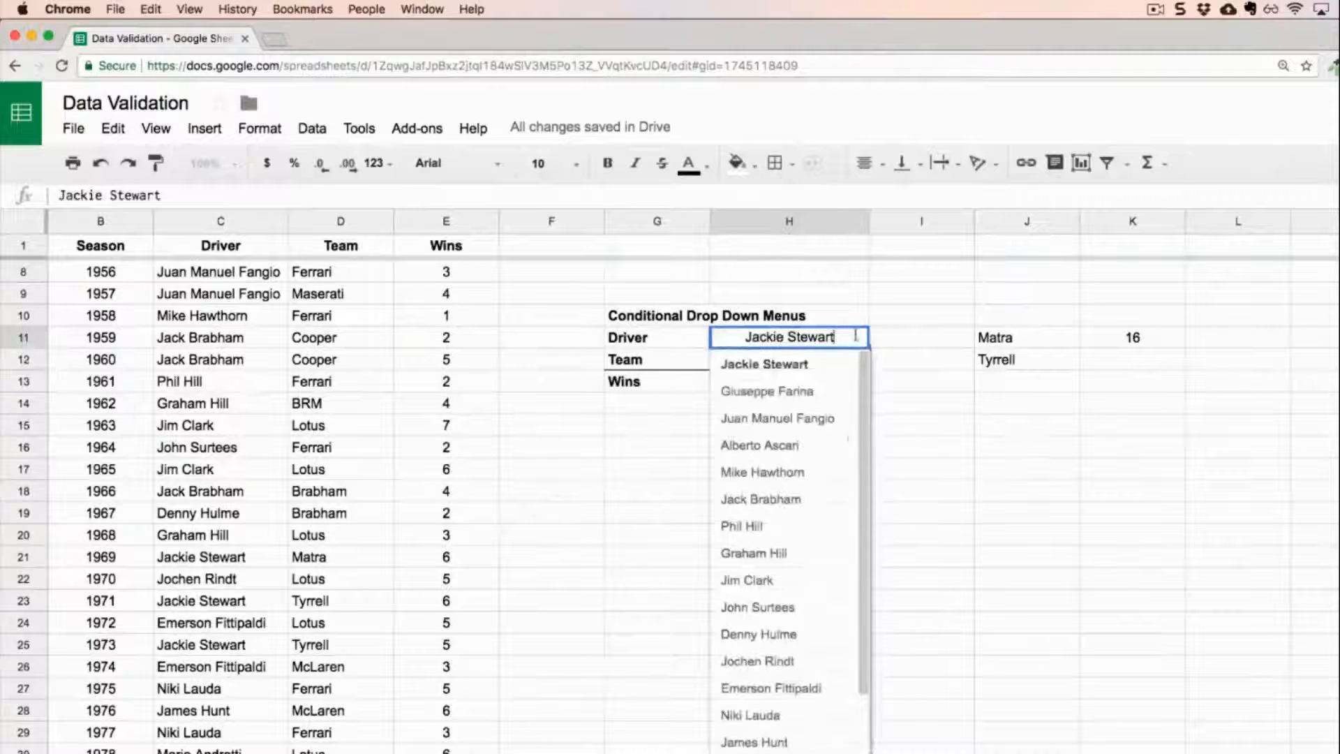
{"action": "left_click", "coordinate": [777, 716]}
{"action": "left_click", "coordinate": [858, 358]}
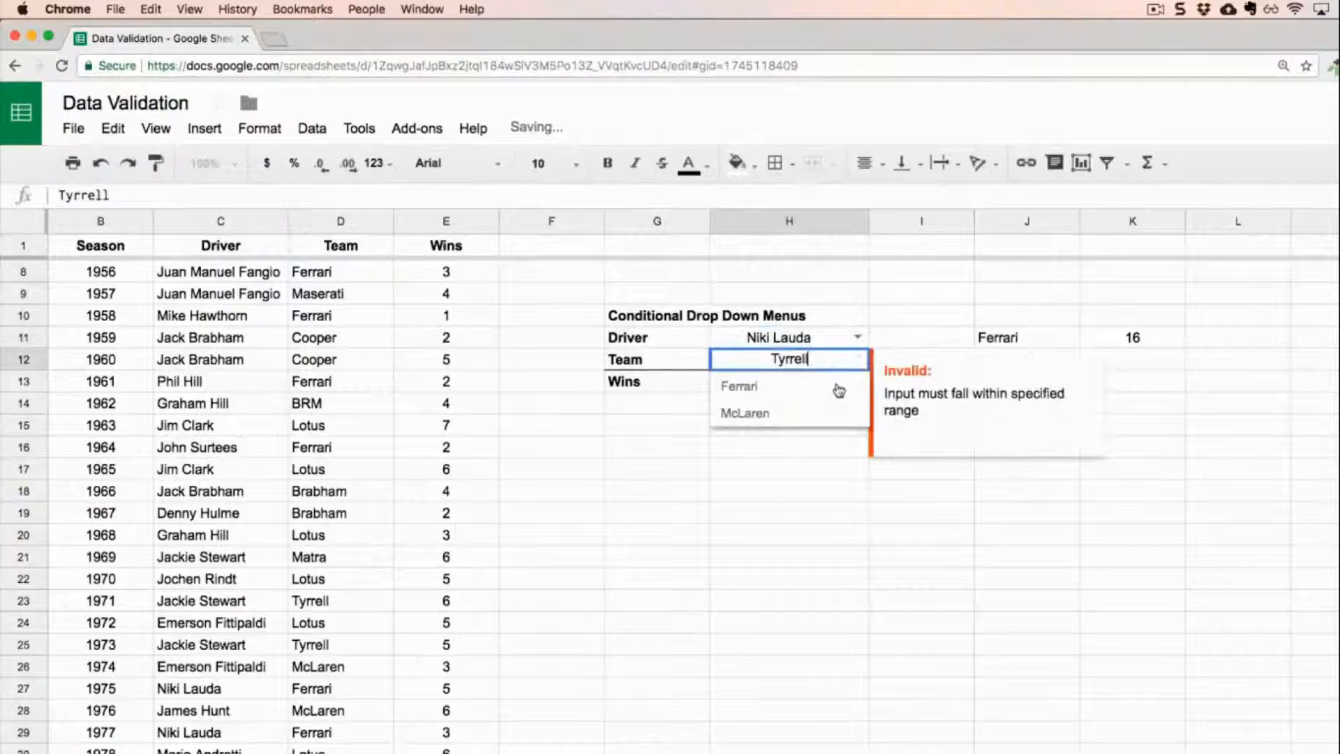
{"action": "left_click", "coordinate": [831, 388]}
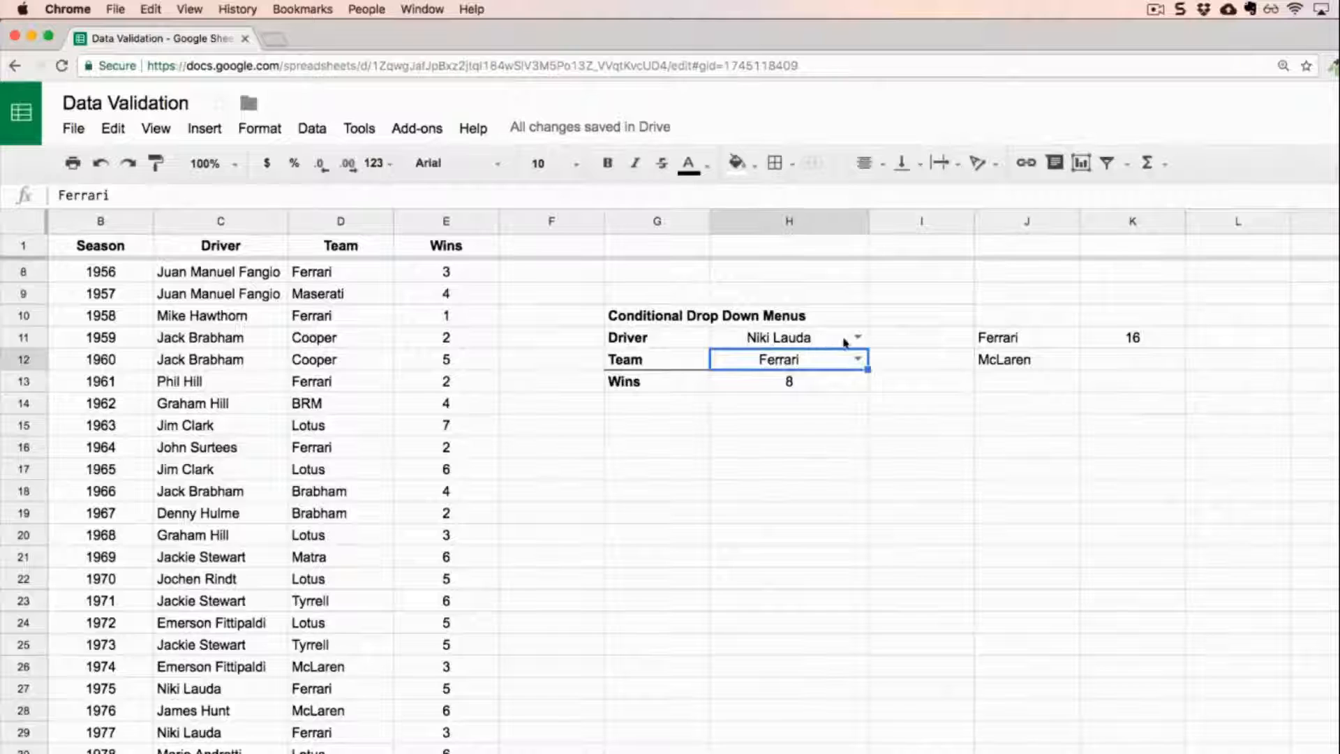
{"action": "left_click", "coordinate": [1012, 340]}
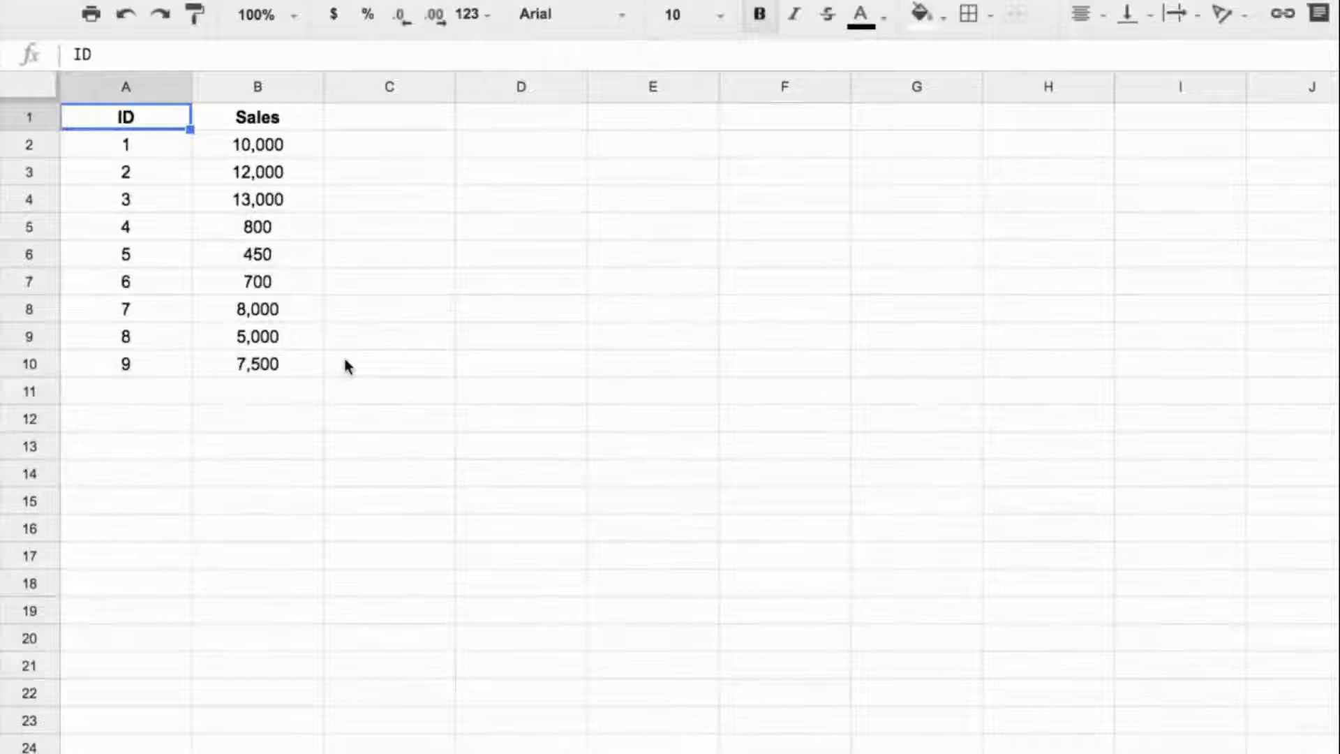
Examine the ID and Sales data in A2:B10, the next empty ID cell A11, and the existing IDs in A2:A10.
{"action": "left_click_drag", "start_coordinate": [167, 145], "coordinate": [251, 376]}
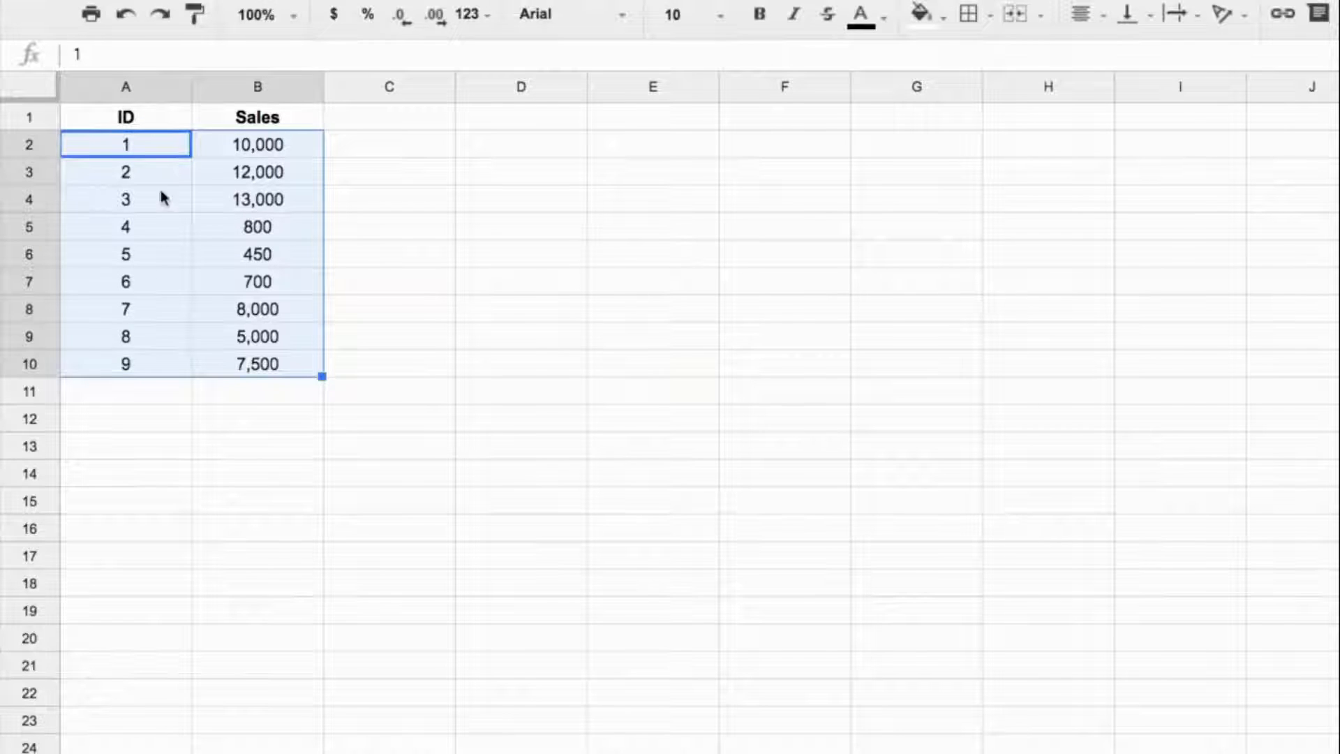
{"action": "left_click", "coordinate": [158, 389]}
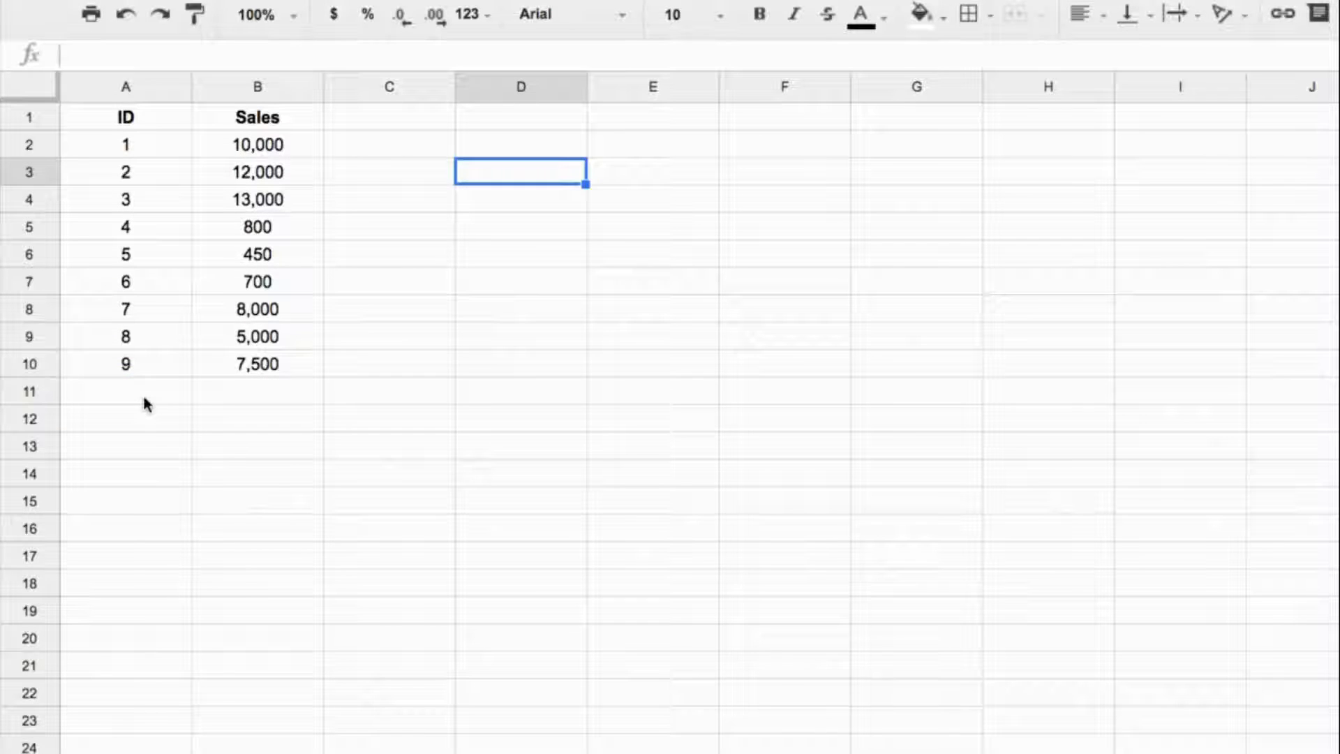
{"action": "left_click", "coordinate": [144, 403]}
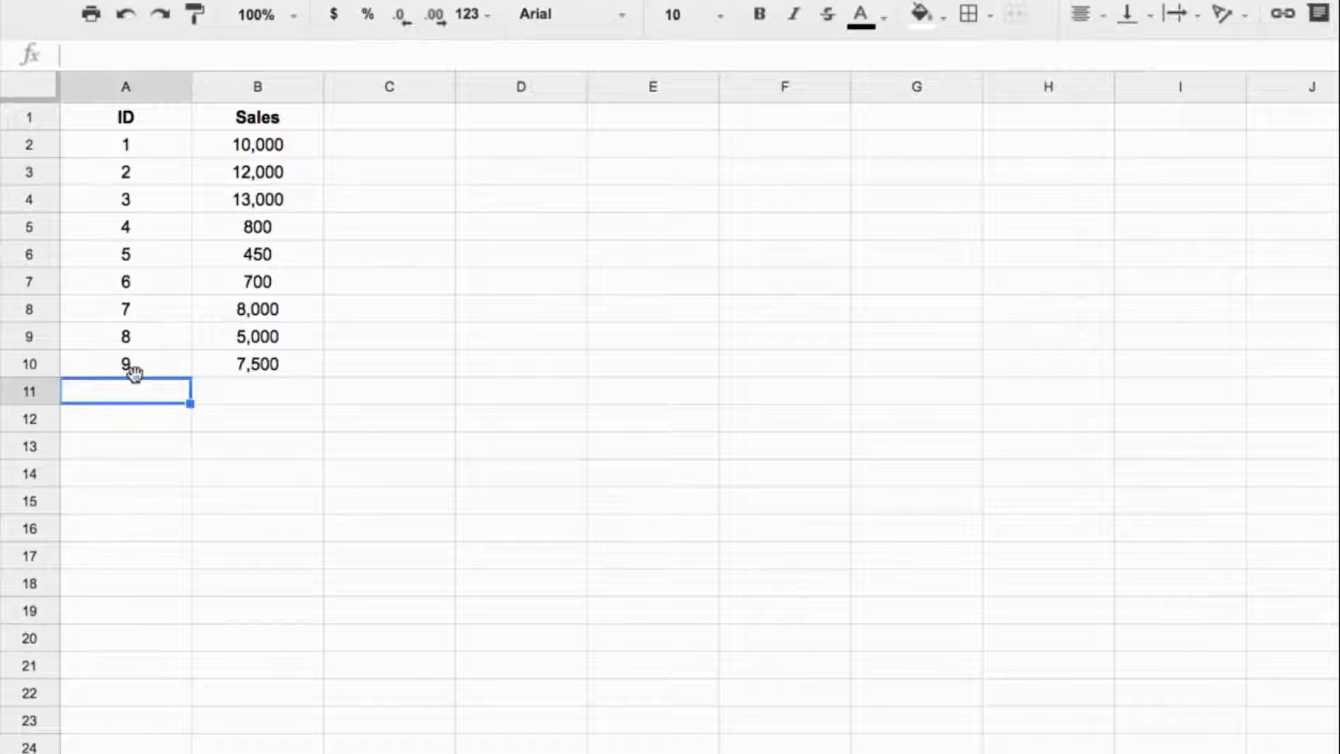
{"action": "left_click_drag", "start_coordinate": [136, 374], "coordinate": [149, 149]}
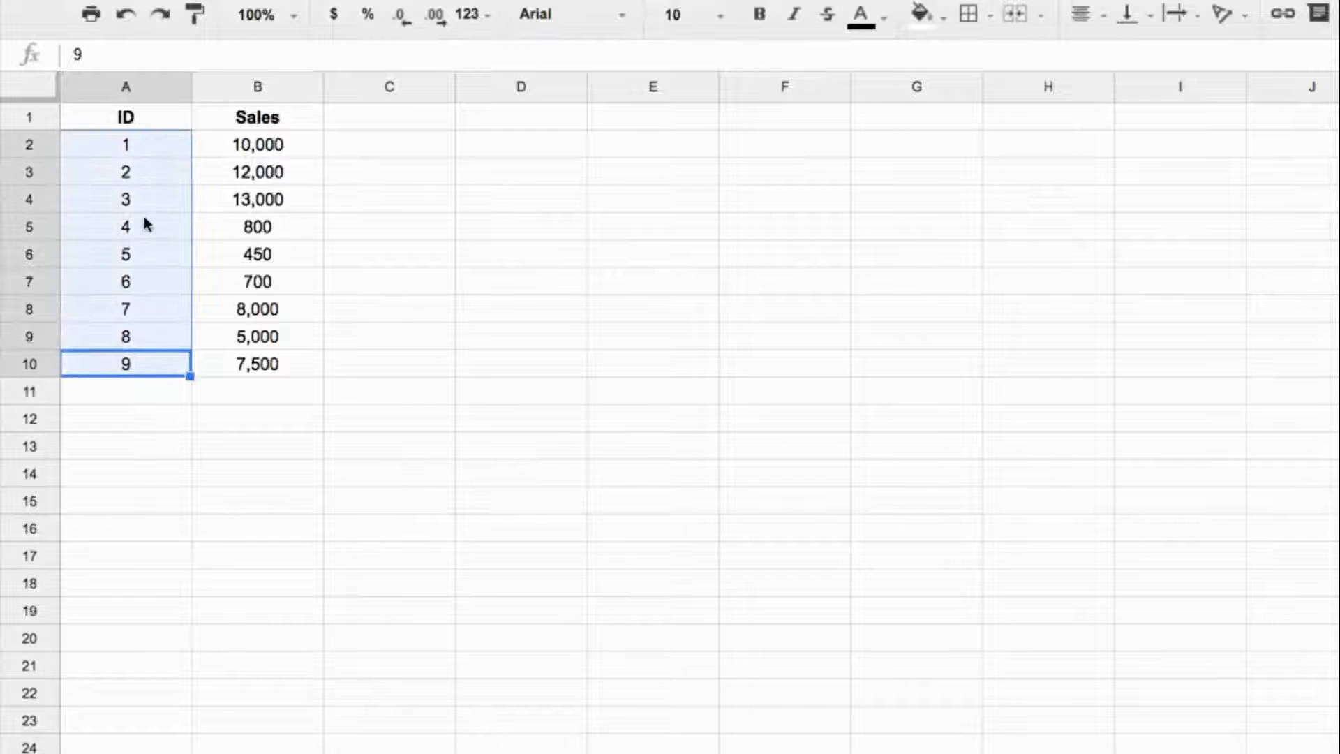
Enter the formula =countif(A2:A10,A11)=0 in D3 to check whether the ID in A11 is new.
{"action": "left_click", "coordinate": [504, 179]}
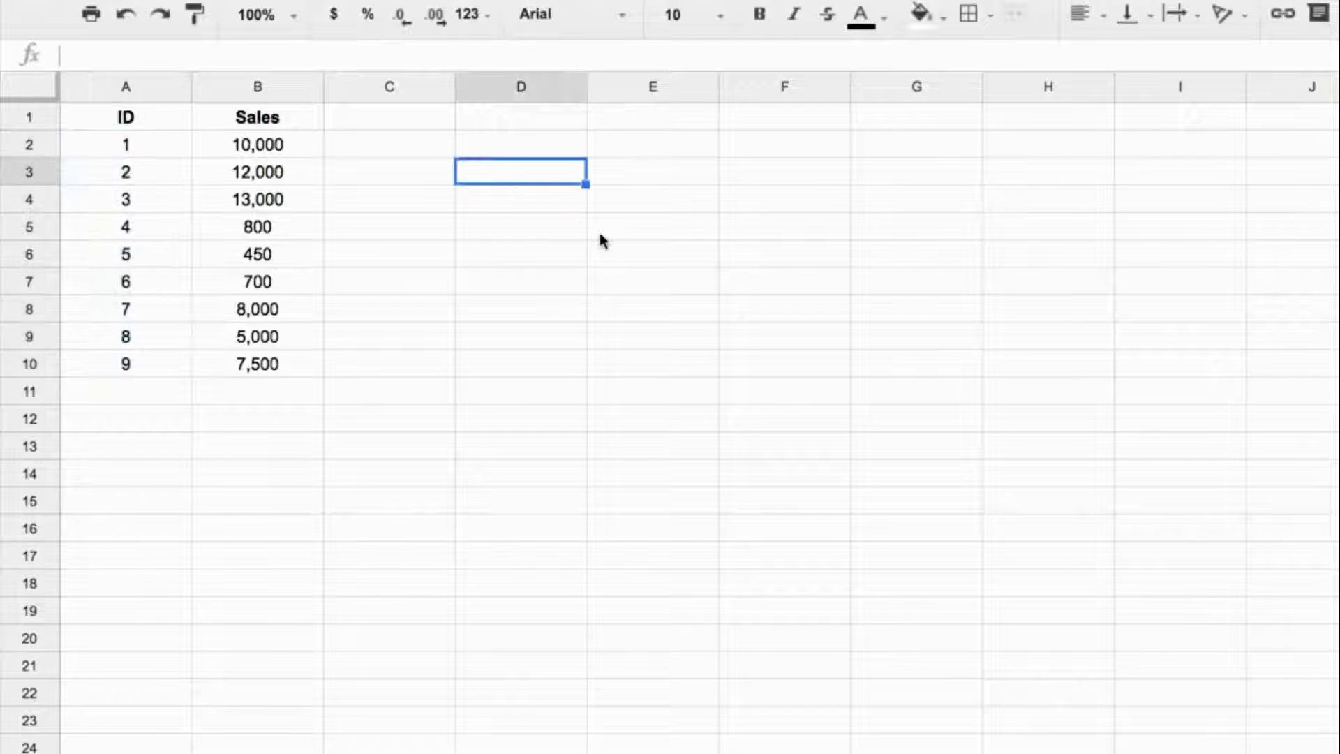
{"action": "type", "text": "=countif("}
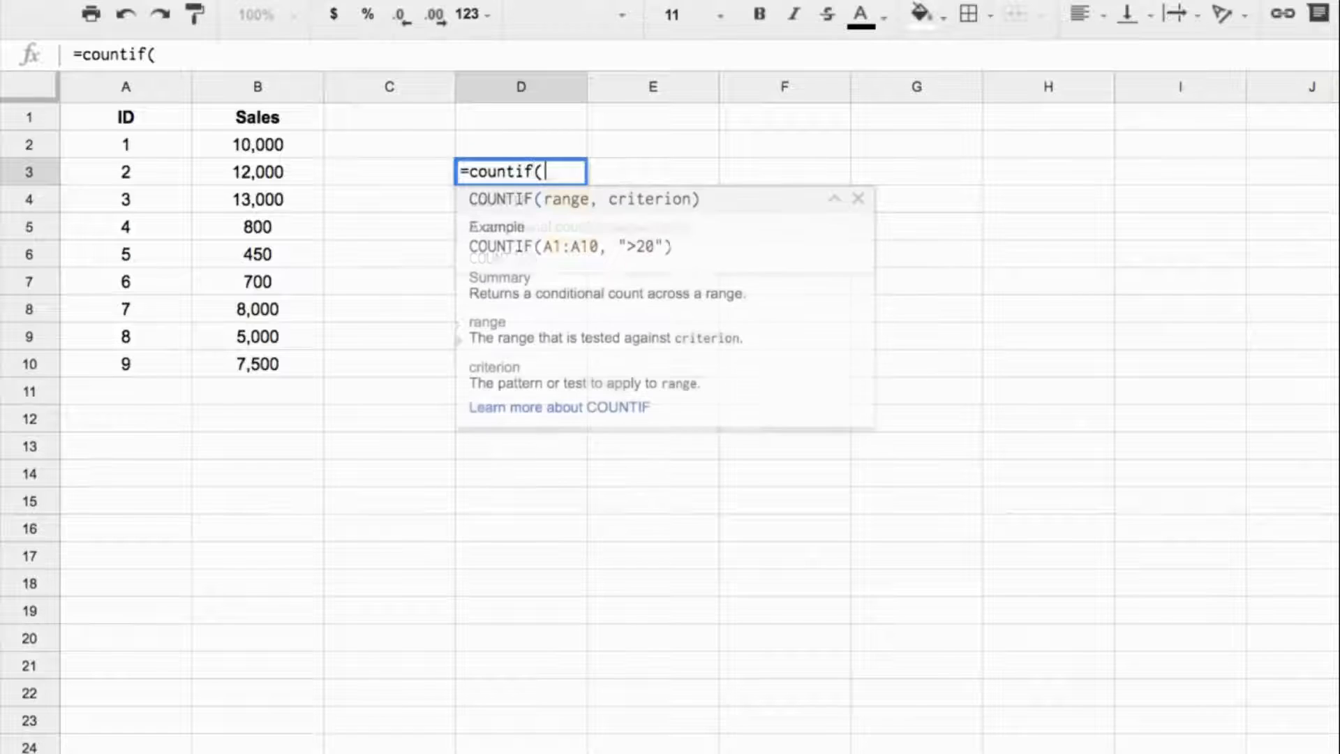
{"action": "left_click_drag", "start_coordinate": [165, 145], "coordinate": [167, 370]}
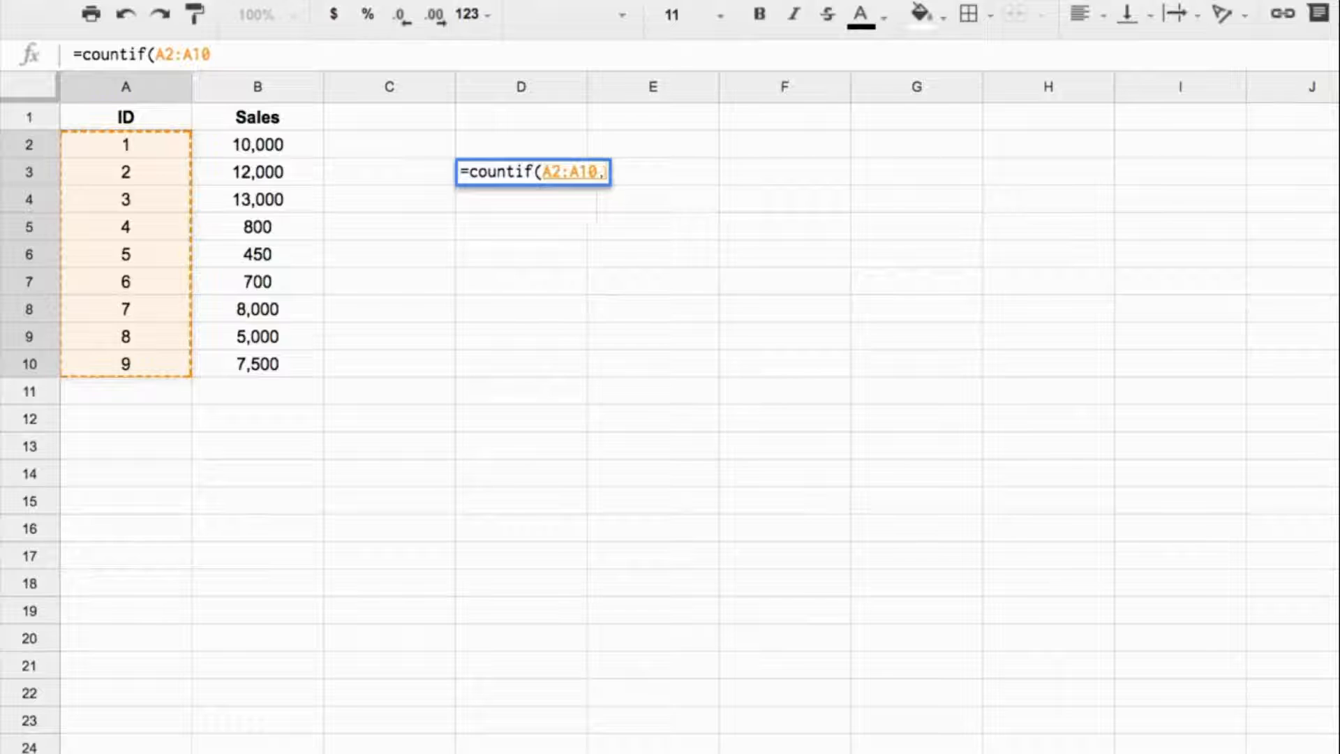
{"action": "type", "text": ","}
{"action": "left_click", "coordinate": [162, 401]}
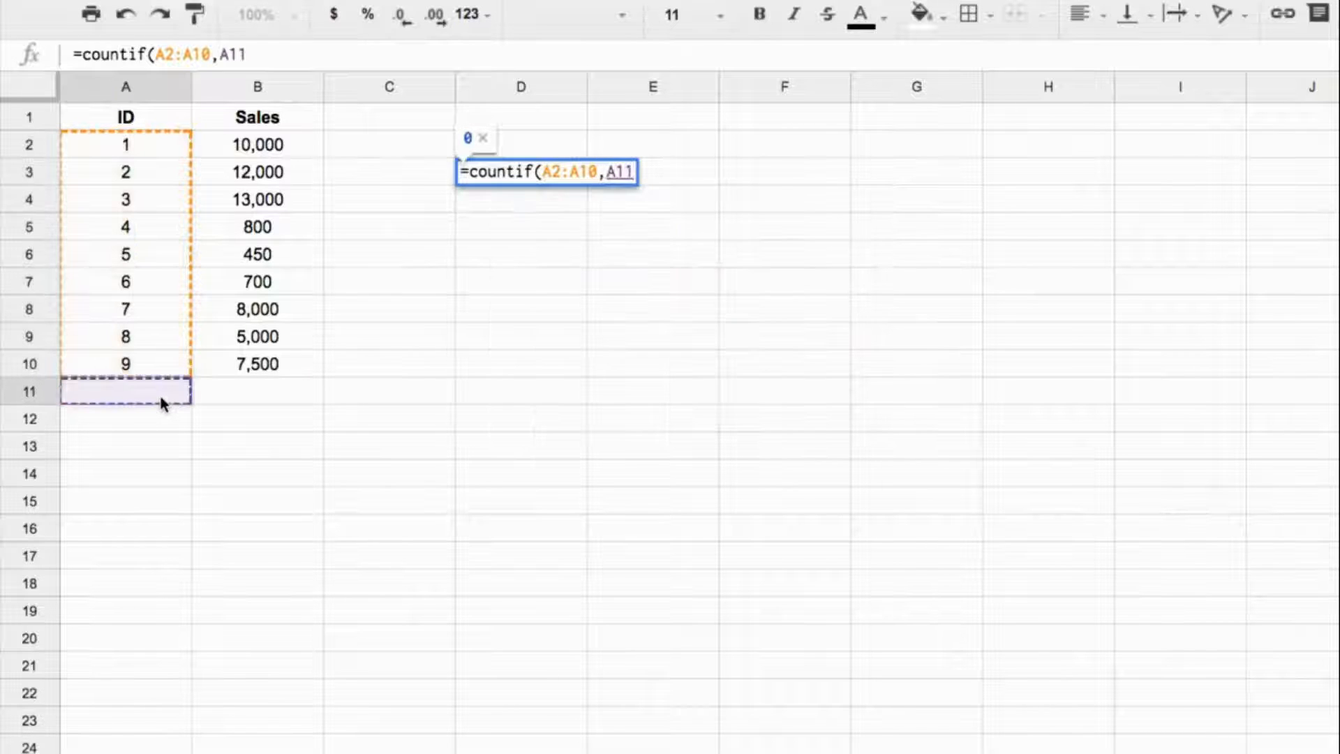
{"action": "type", "text": ")"}
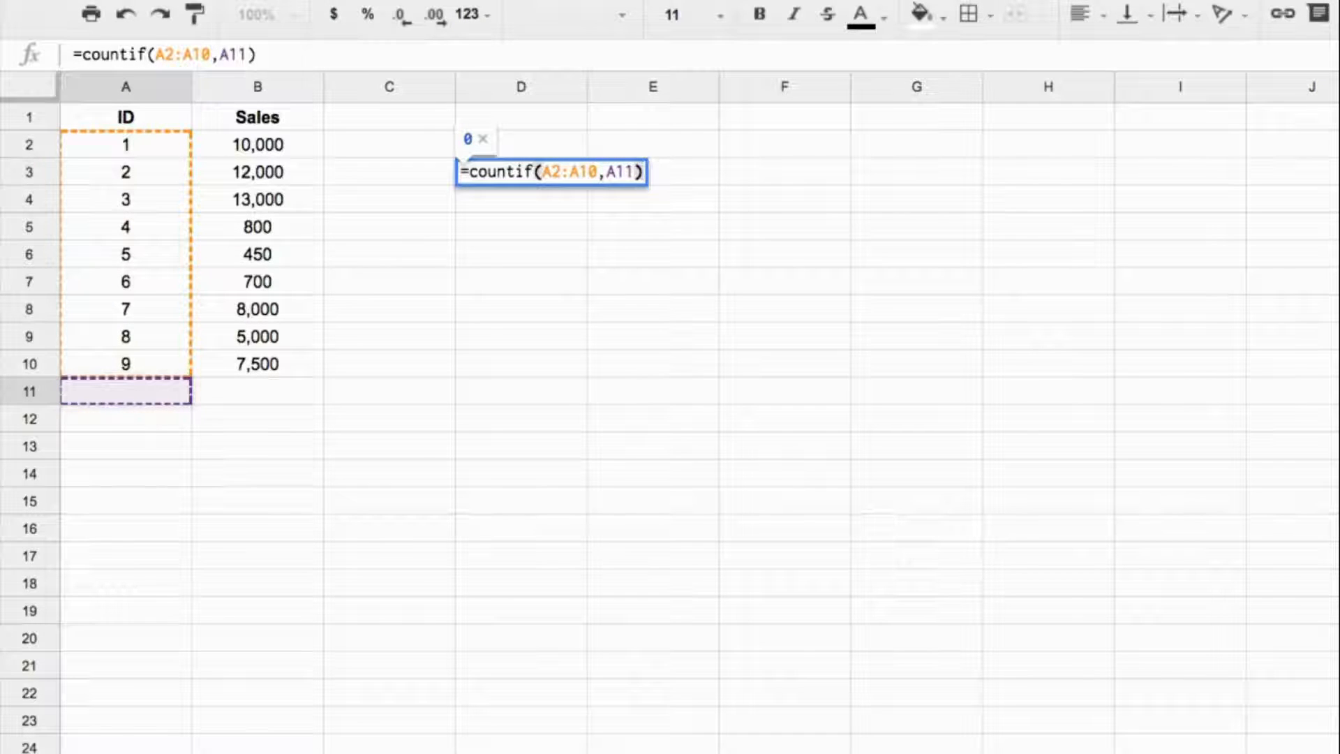
{"action": "type", "text": "=0"}
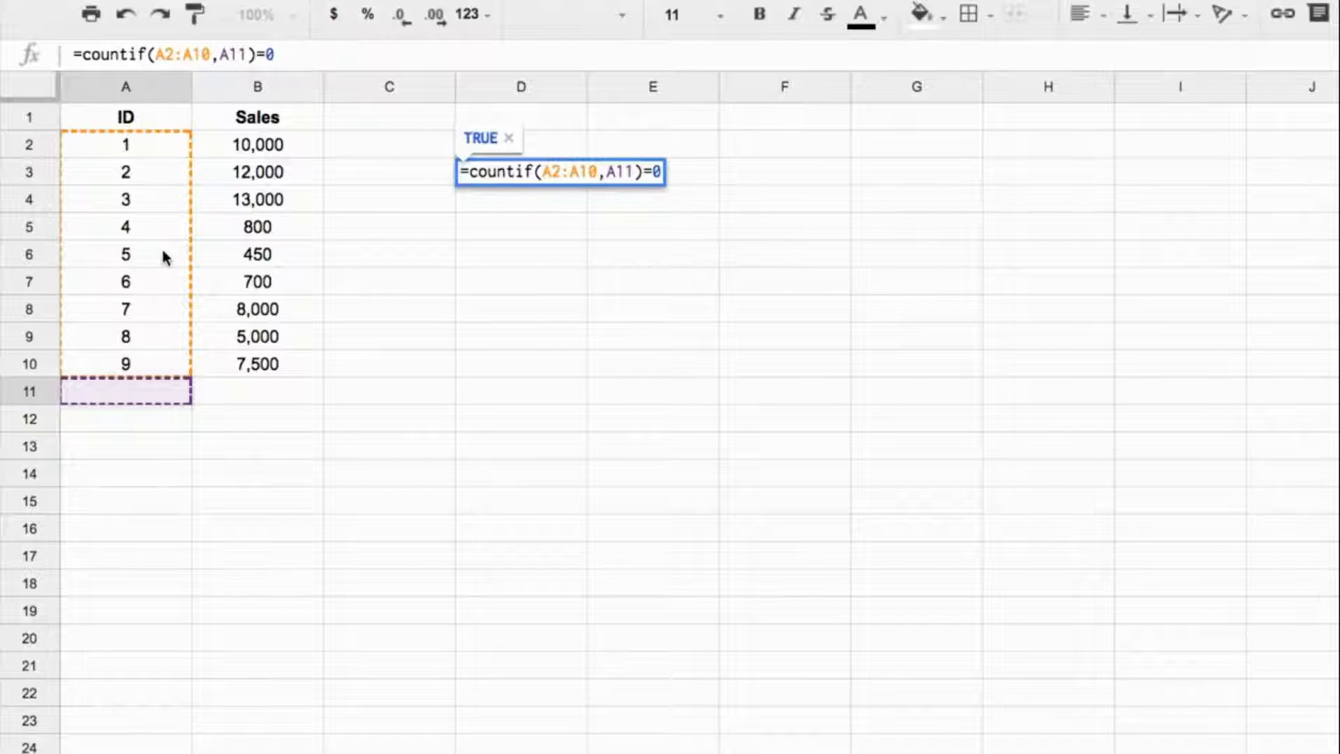
{"action": "key", "text": "Return"}
Test the formula in D3 by entering the existing ID 4 in A11.
{"action": "key", "text": "Left"}
{"action": "key", "text": "Left"}
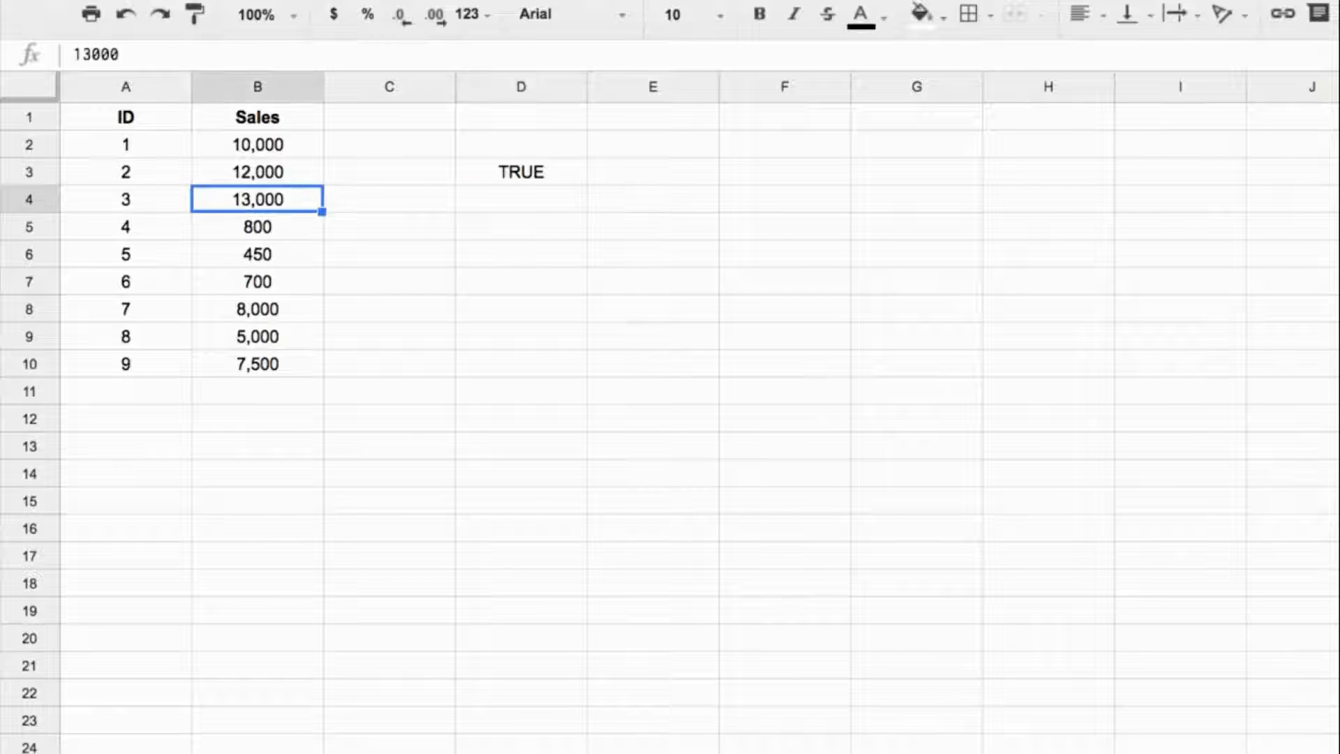
{"action": "key", "text": "Left"}
{"action": "key", "text": "ctrl+Down"}
{"action": "key", "text": "Down"}
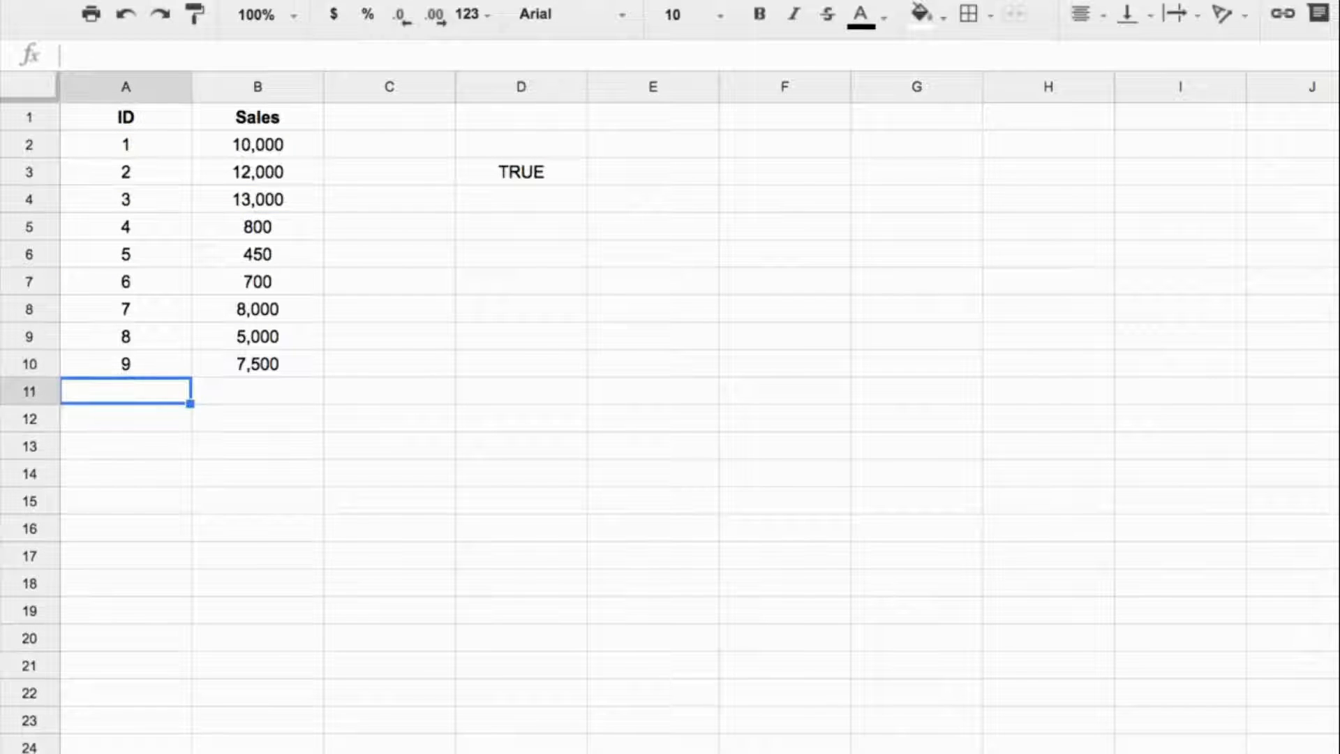
{"action": "type", "text": "4"}
{"action": "key", "text": "Return"}
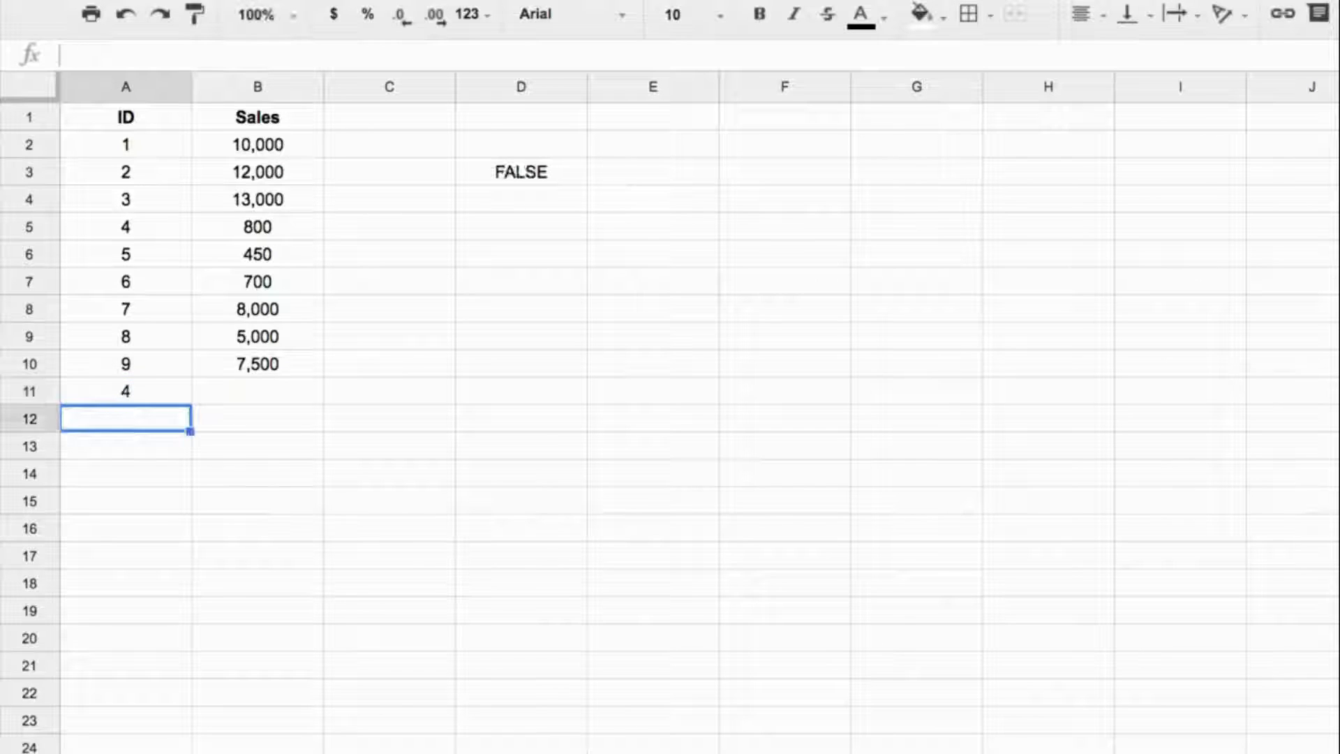
{"action": "left_click", "coordinate": [551, 171]}
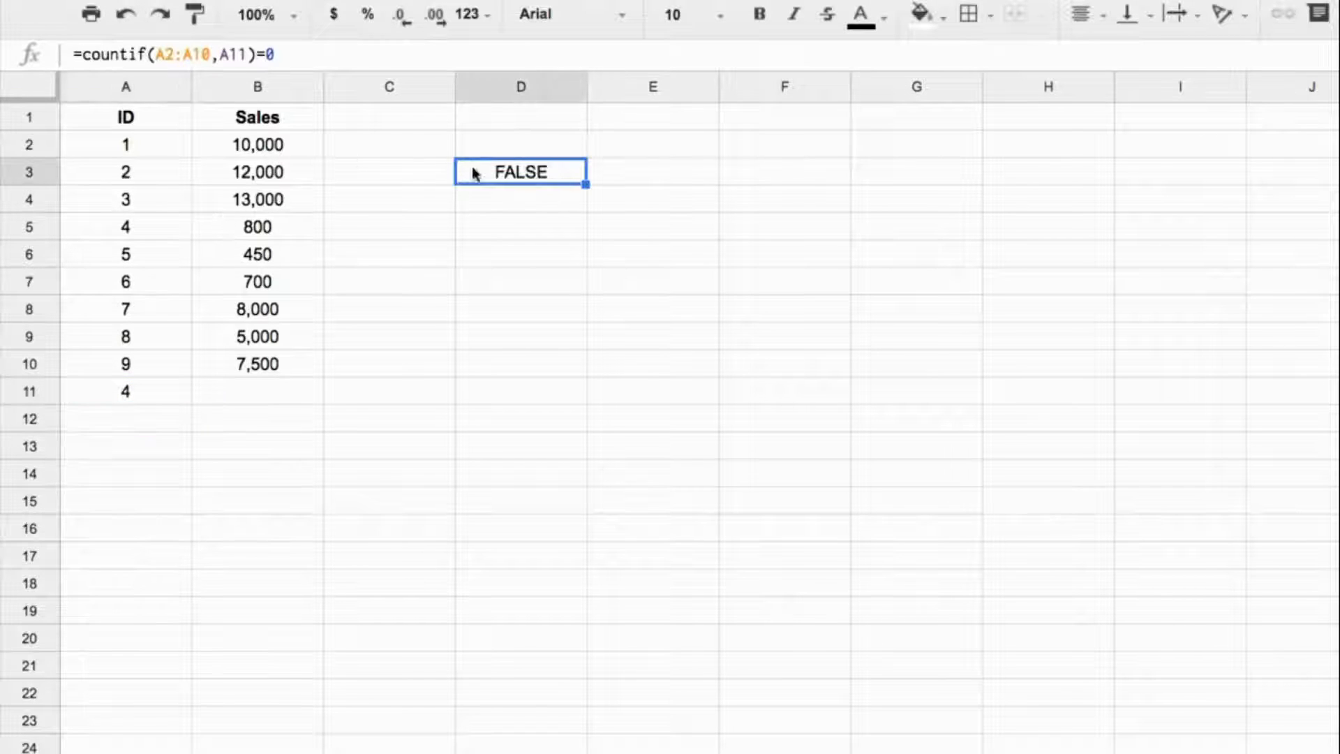
Replace the ID in A11 with 10 to test the formula with a new ID.
{"action": "left_click", "coordinate": [141, 385]}
{"action": "type", "text": "10"}
{"action": "key", "text": "Return"}
{"action": "key", "text": "Up"}
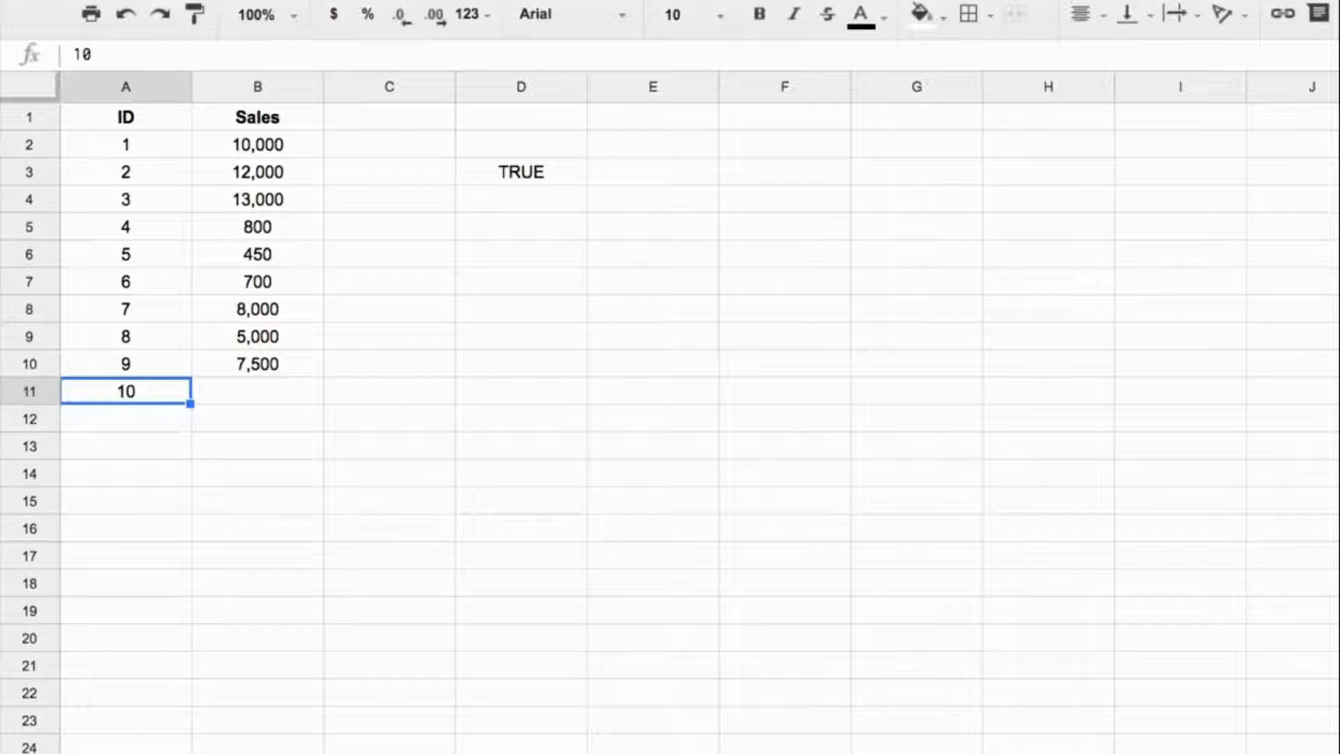
Change the range in D3's formula to A$2:A10, fill it down to D4, and check the copied references.
{"action": "left_click", "coordinate": [545, 174]}
{"action": "left_click", "coordinate": [172, 56]}
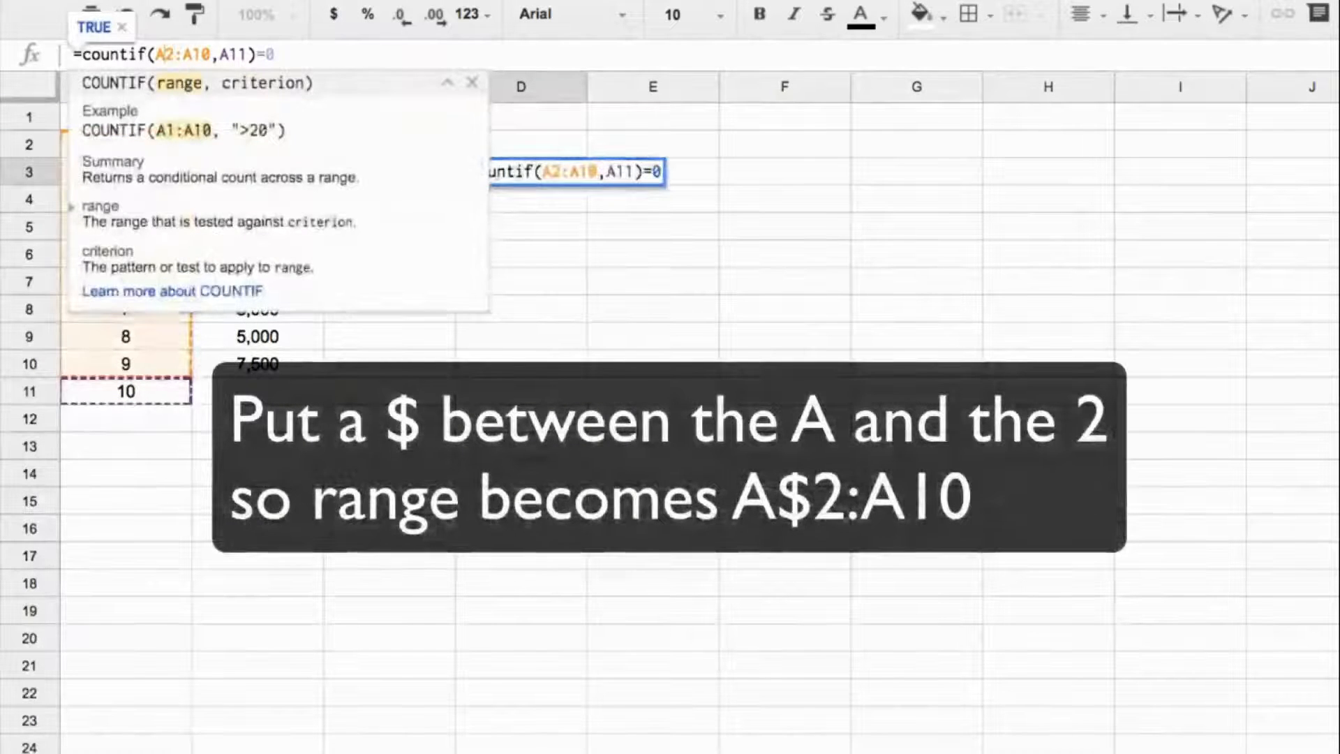
{"action": "type", "text": "$"}
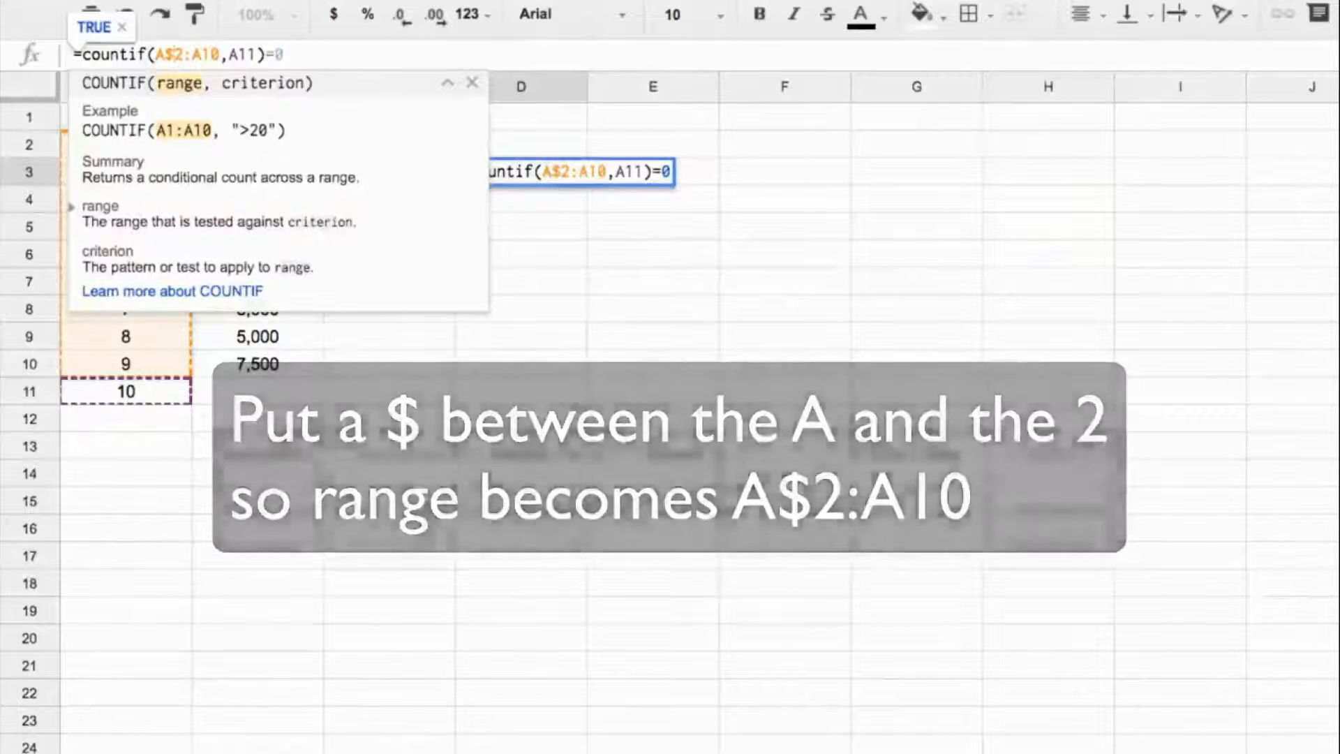
{"action": "key", "text": "Return"}
{"action": "left_click_drag", "start_coordinate": [585, 185], "coordinate": [548, 209]}
{"action": "double_click", "coordinate": [549, 205]}
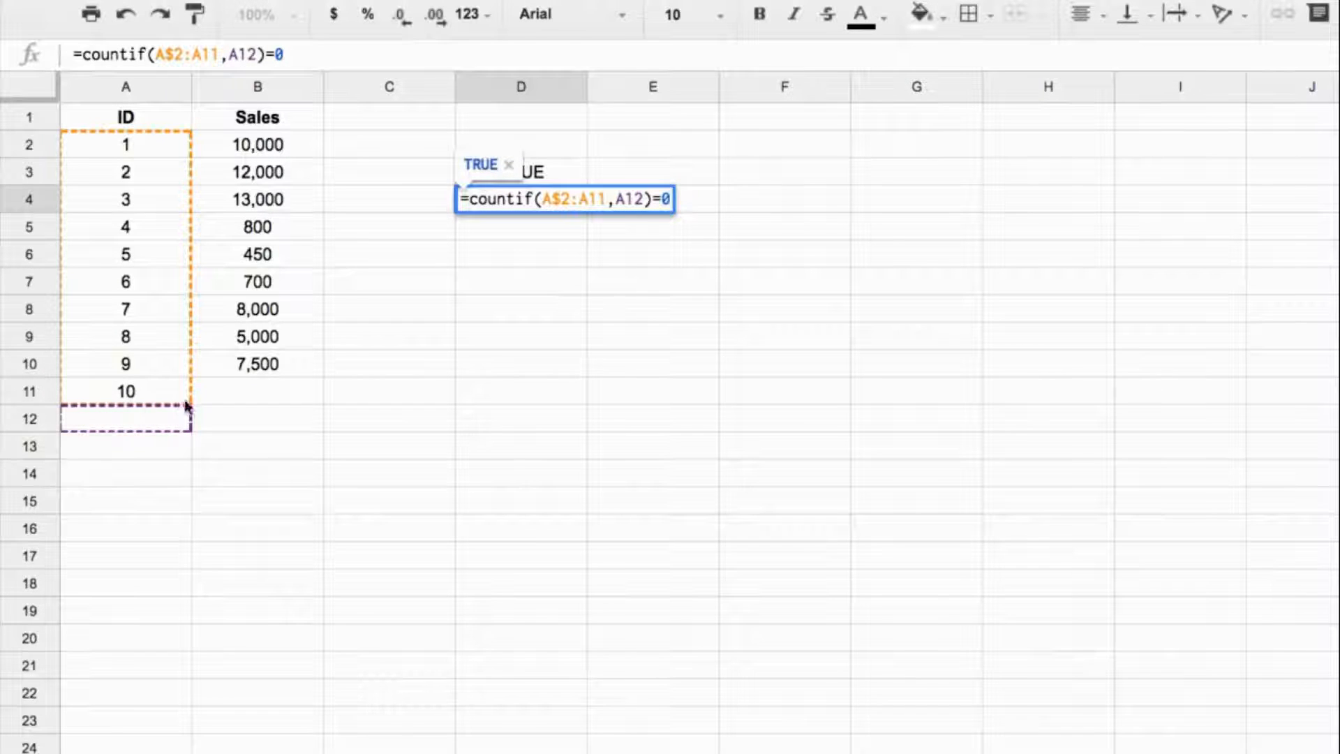
{"action": "key", "text": "Escape"}
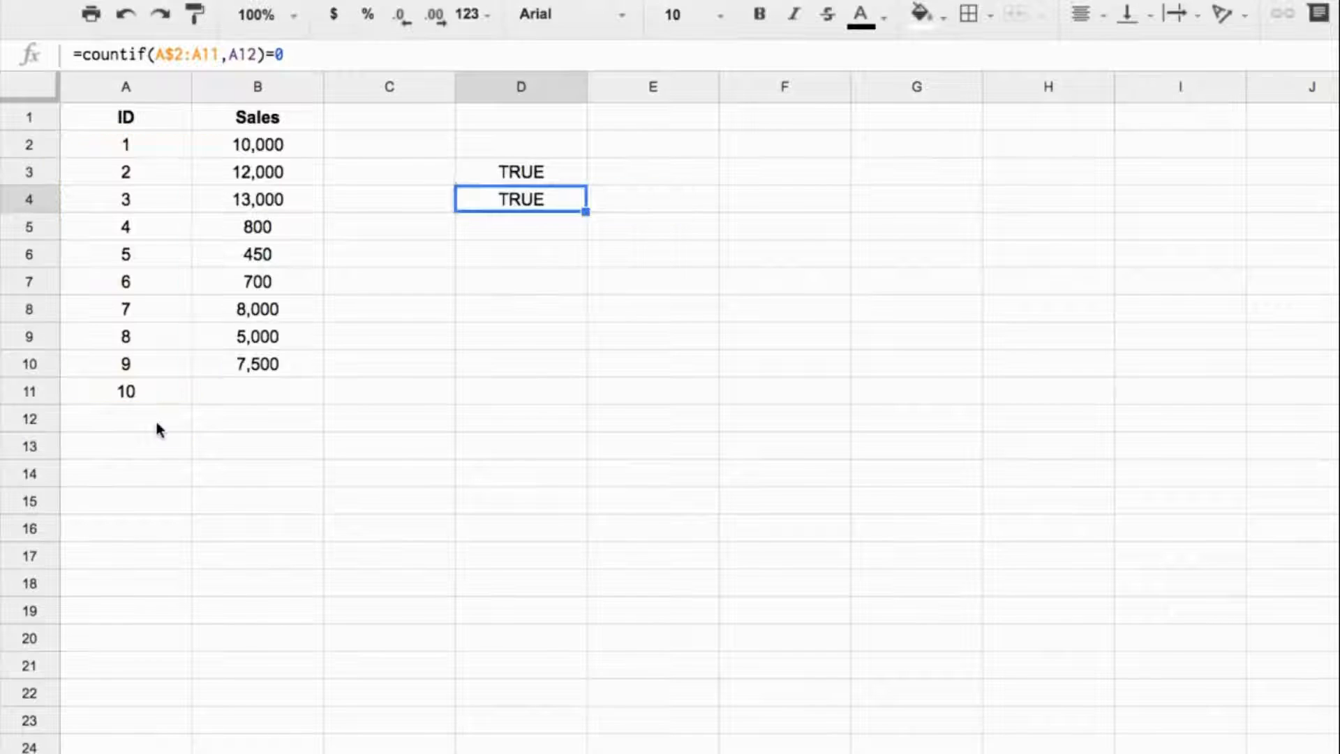
Test D4 by entering the duplicate ID 10 in A12, and clear the test IDs from A11:A12.
{"action": "left_click", "coordinate": [155, 418]}
{"action": "type", "text": "10"}
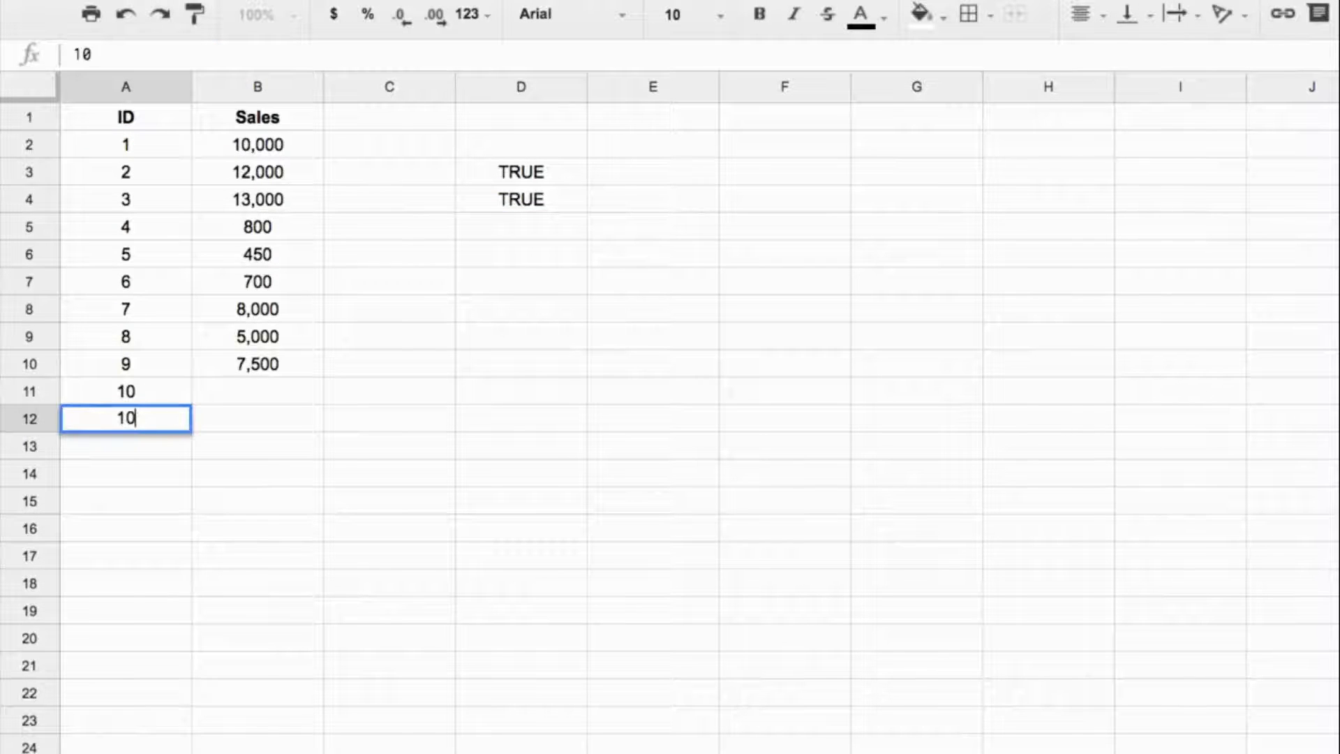
{"action": "key", "text": "Return"}
{"action": "key", "text": "Up"}
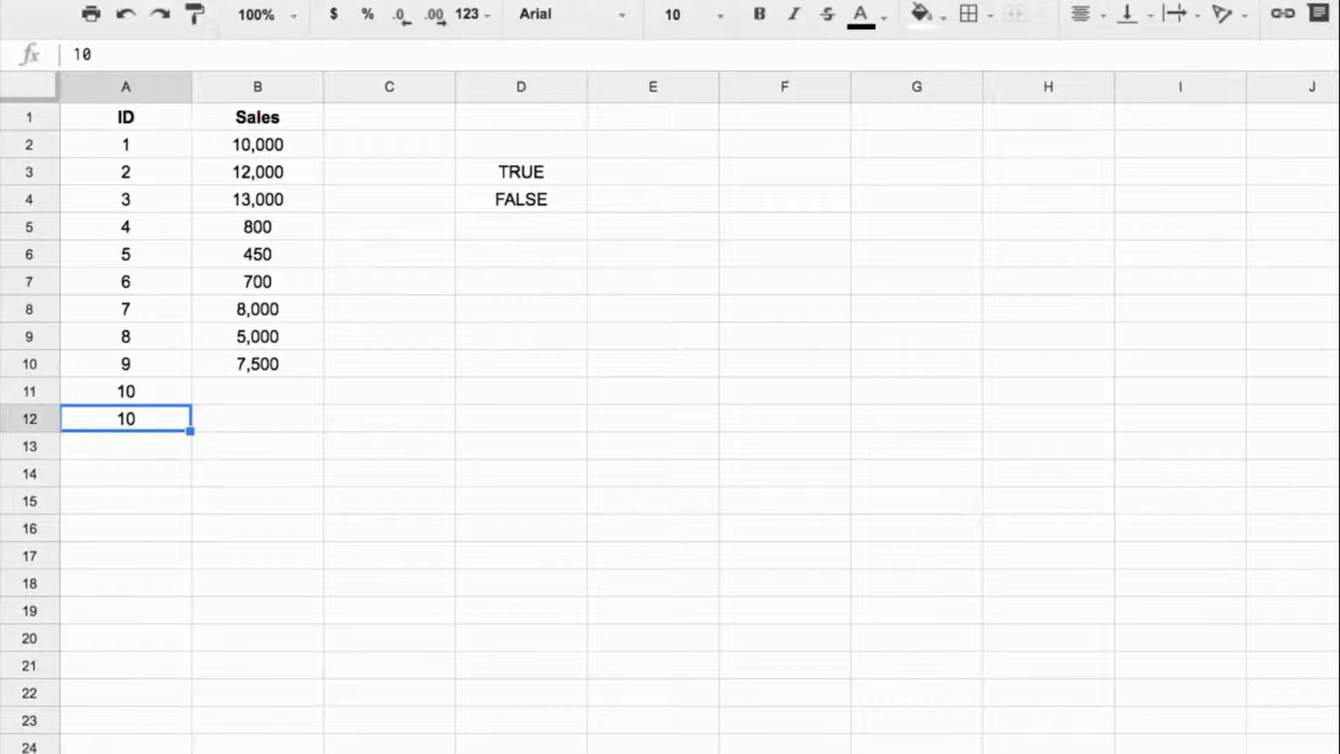
{"action": "left_click", "coordinate": [493, 199]}
{"action": "left_click_drag", "start_coordinate": [168, 405], "coordinate": [165, 417]}
{"action": "key", "text": "Delete"}
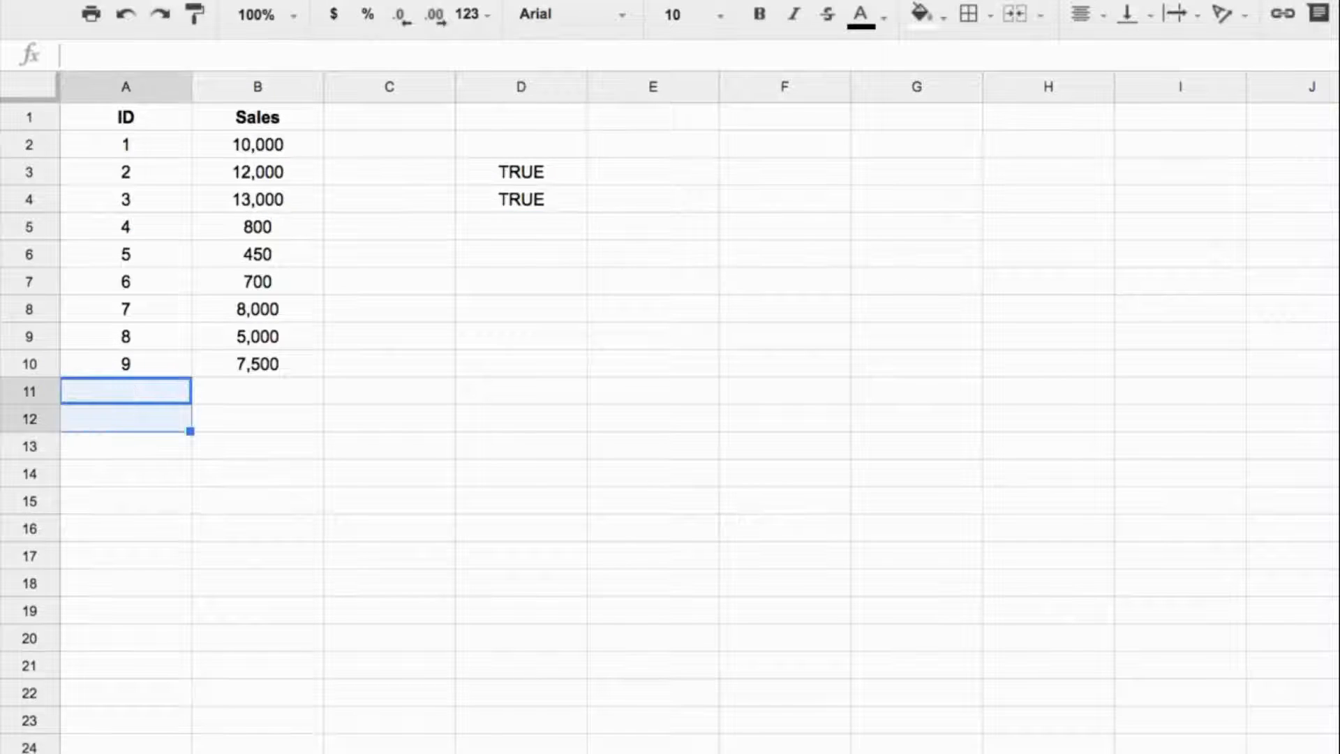
Copy the formula text from D3 and open data validation for cell A11.
{"action": "left_click", "coordinate": [519, 171]}
{"action": "left_click_drag", "start_coordinate": [307, 54], "coordinate": [73, 55]}
{"action": "key", "text": "ctrl+c"}
{"action": "key", "text": "Escape"}
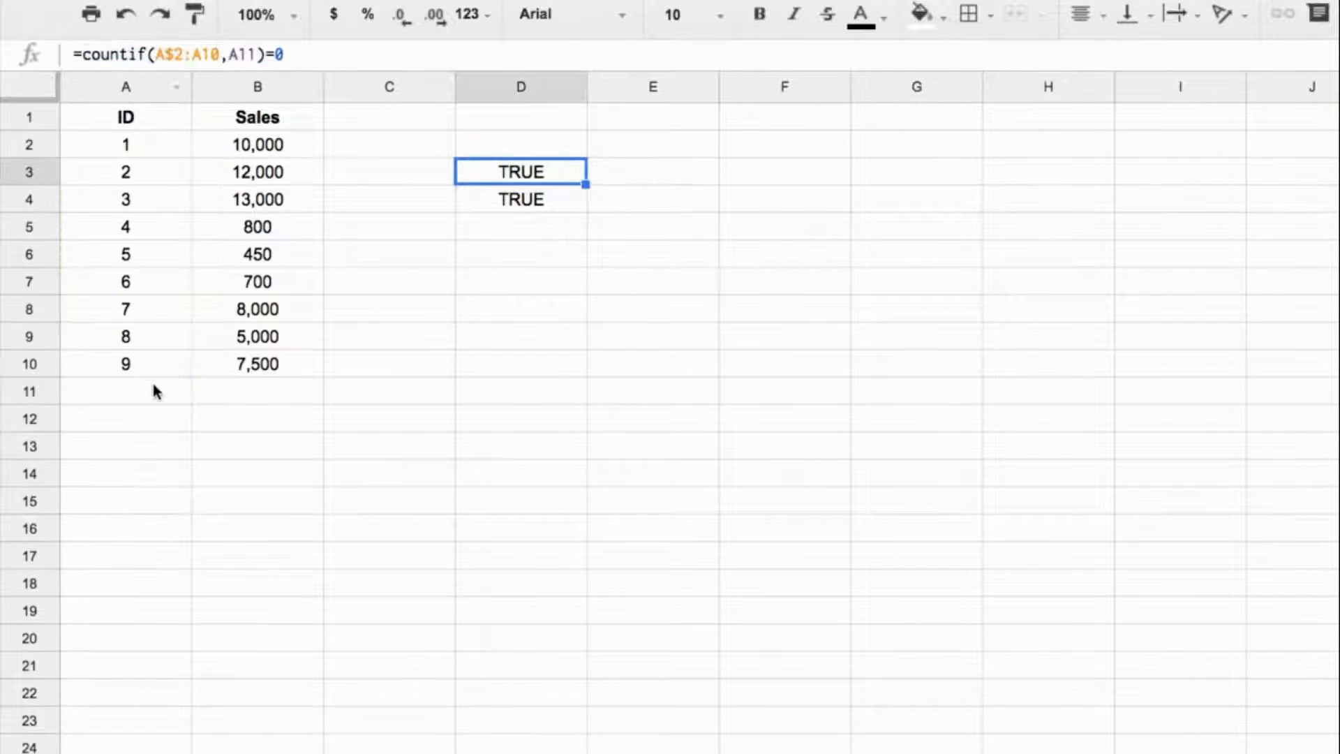
{"action": "left_click", "coordinate": [134, 392]}
{"action": "right_click", "coordinate": [133, 390]}
{"action": "scroll", "coordinate": [230, 488], "scroll_direction": "down", "scroll_amount": 3}
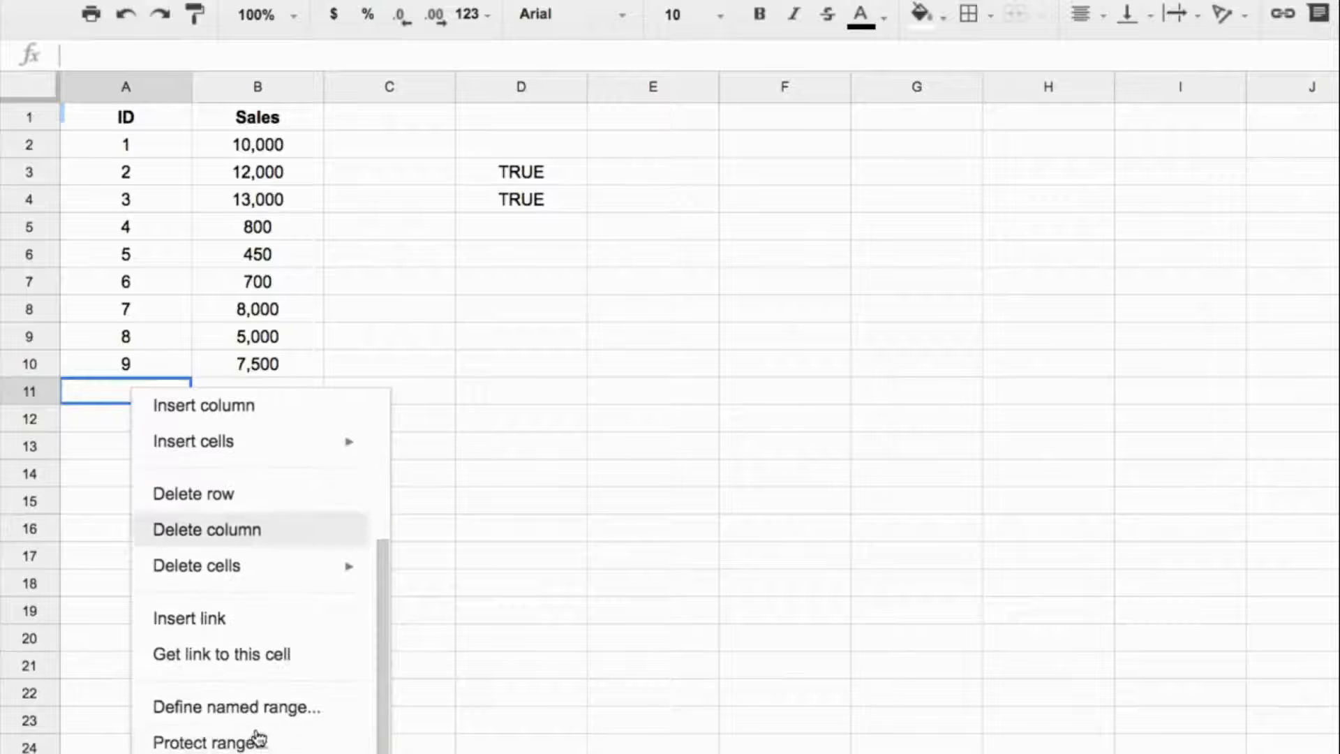
{"action": "left_click", "coordinate": [210, 751]}
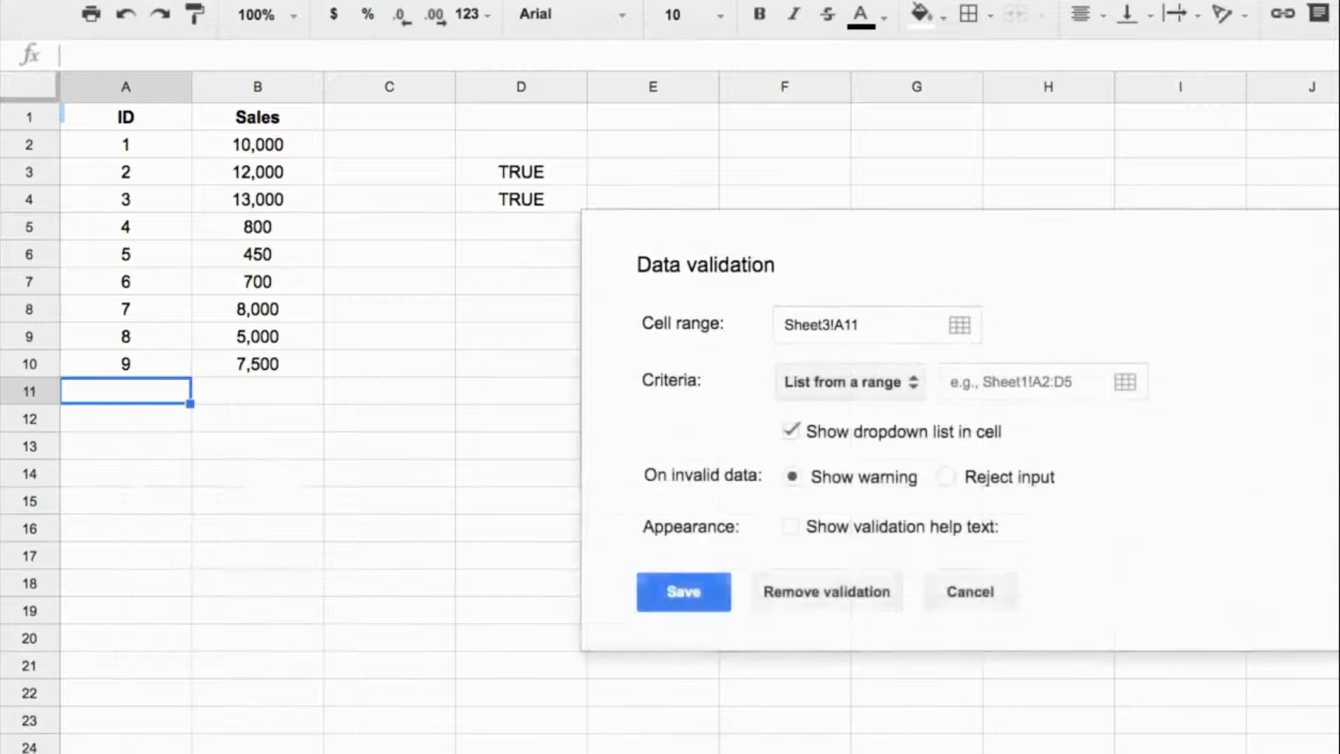
{"action": "left_click", "coordinate": [987, 385]}
{"action": "key", "text": "ctrl+v"}
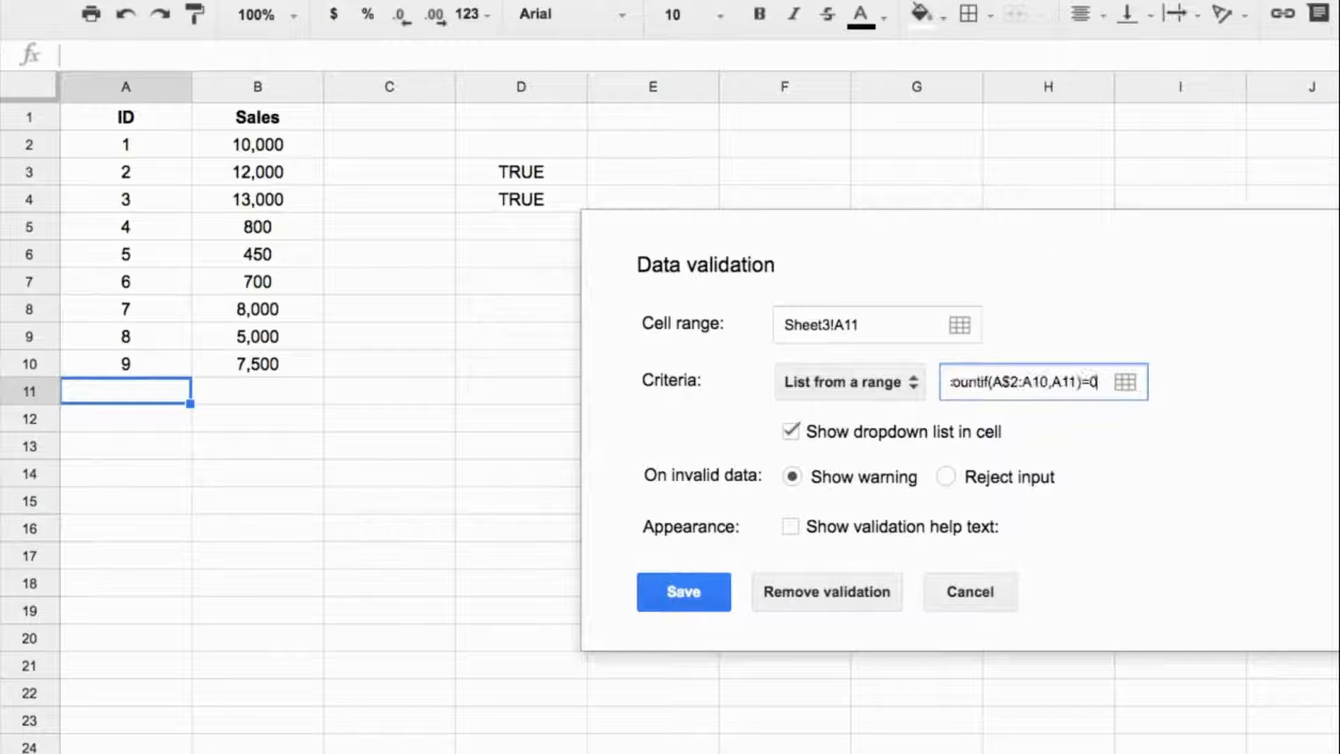
{"action": "key", "text": "Up"}
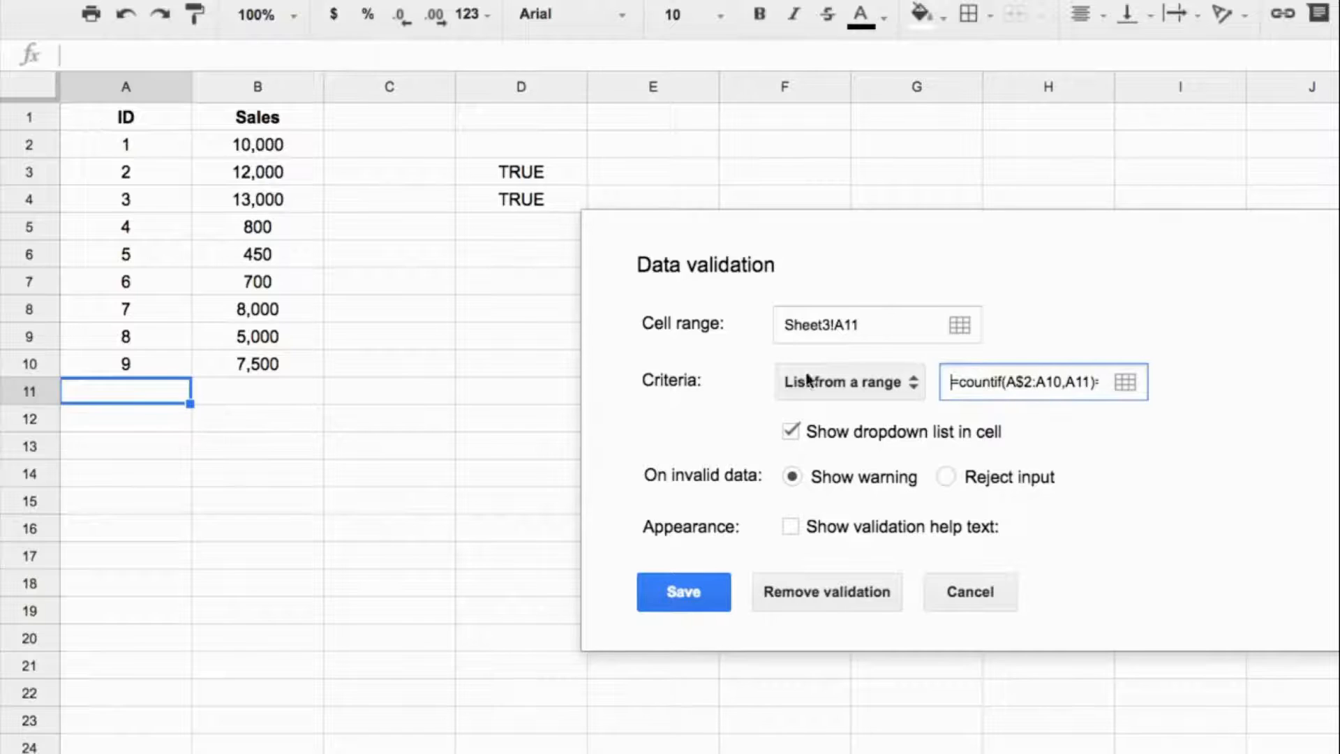
Make A11's validation use a custom formula and reject invalid input, with the help text "Duplicate ID entered. Please try again.".
{"action": "left_click", "coordinate": [1049, 480]}
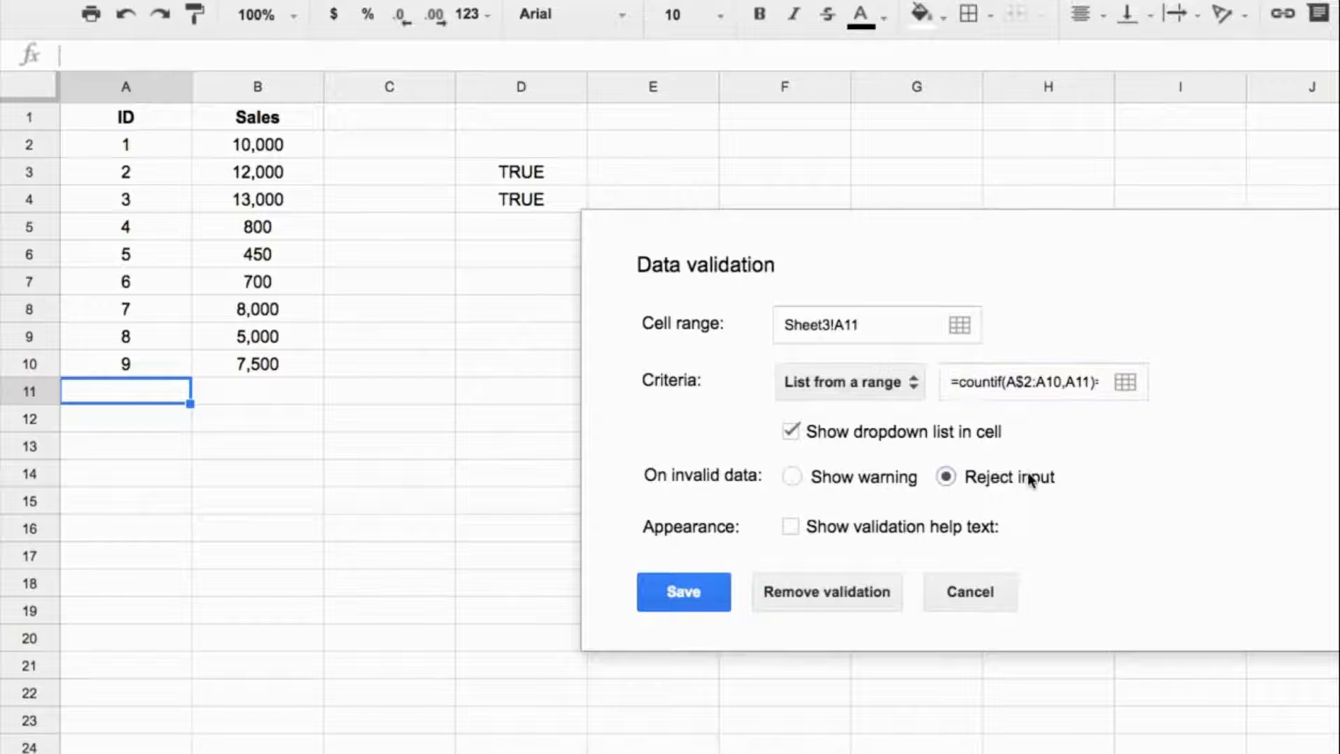
{"action": "left_click", "coordinate": [872, 530]}
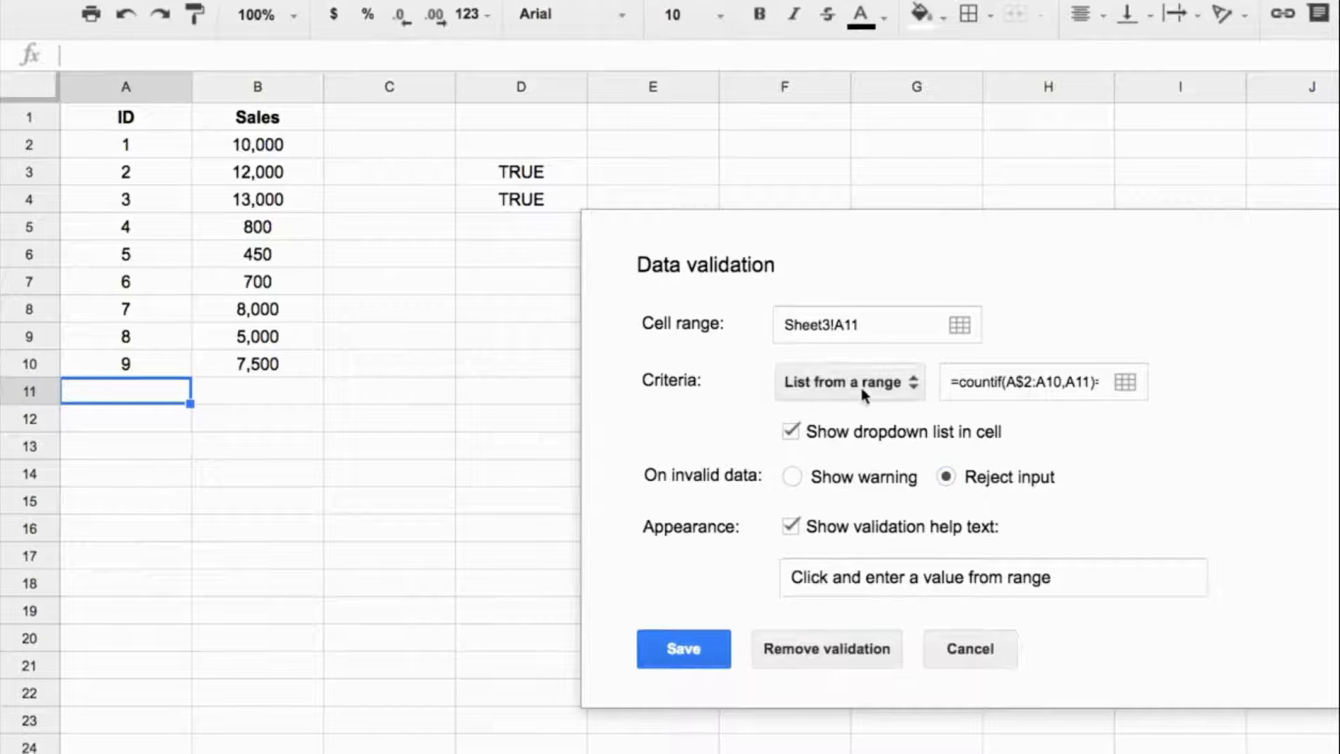
{"action": "left_click", "coordinate": [886, 383]}
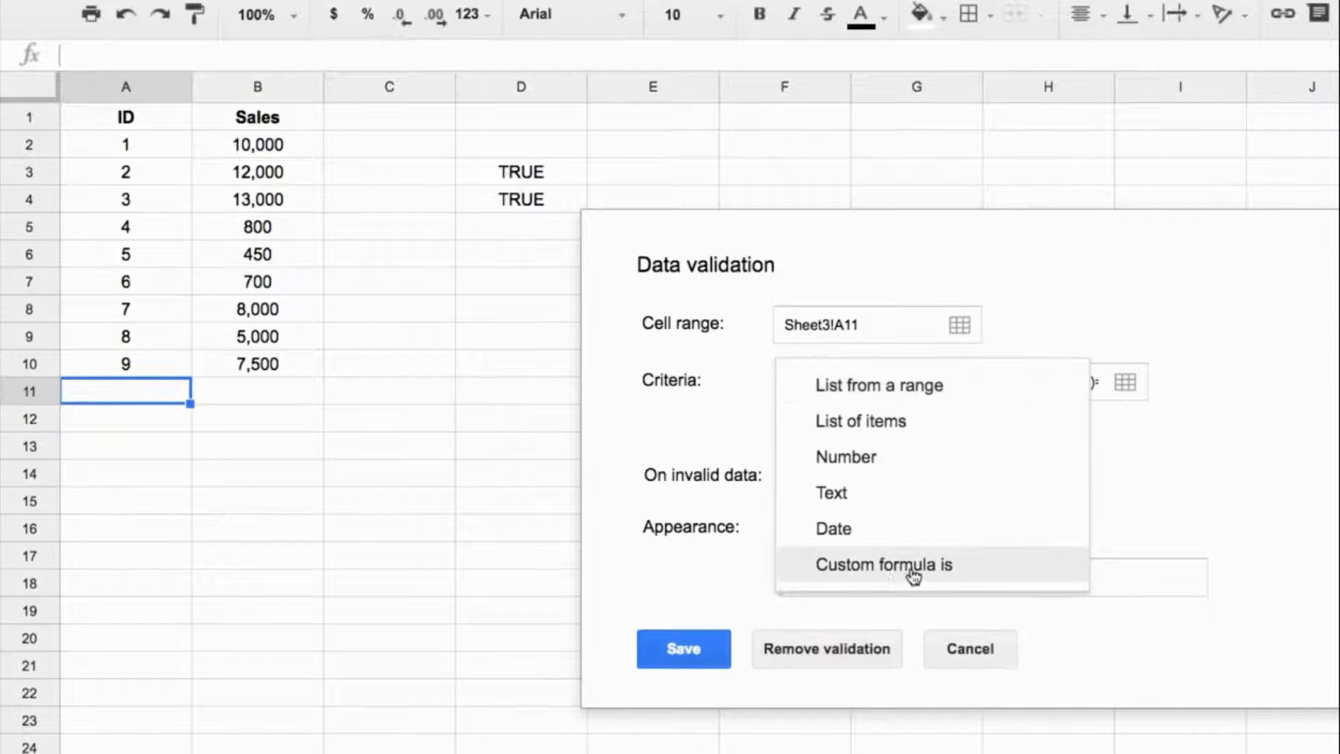
{"action": "left_click", "coordinate": [907, 567]}
{"action": "left_click", "coordinate": [937, 539]}
{"action": "type", "text": "Duplicate ID entered. Please try again."}
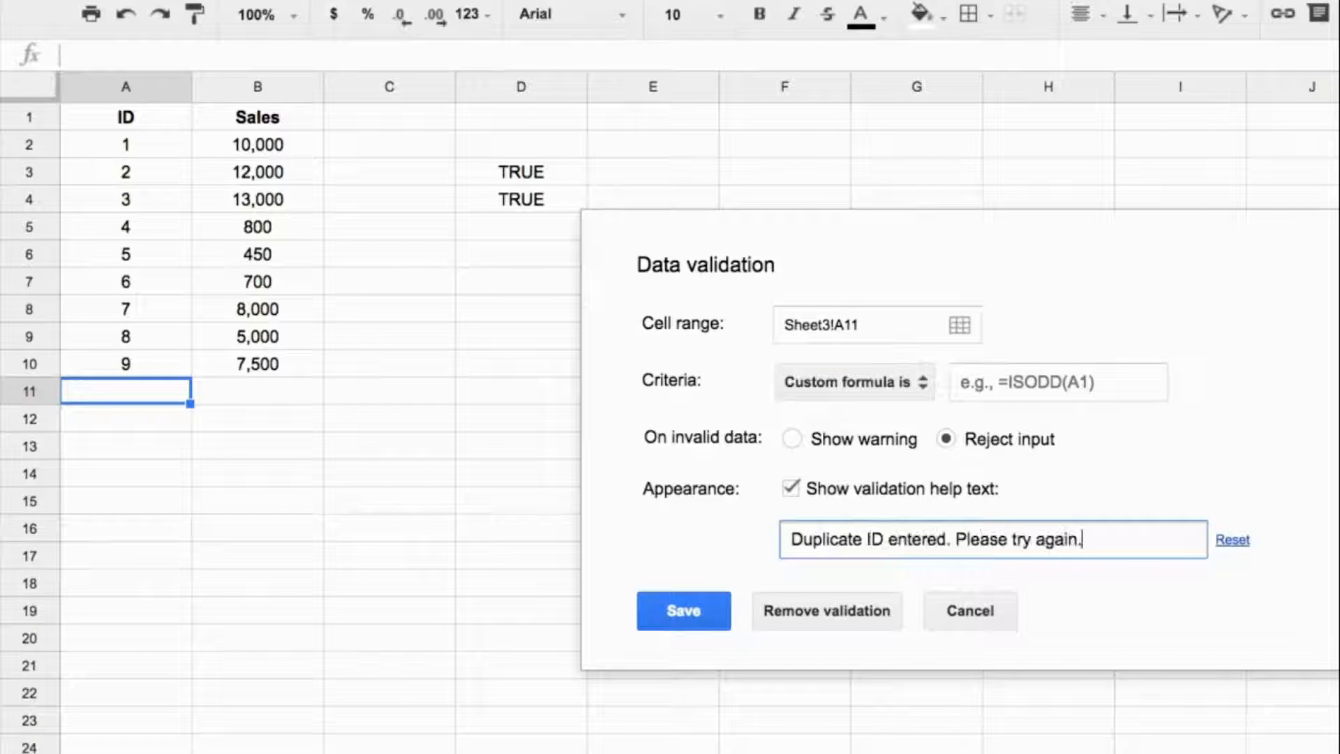
Set the custom validation formula to =countif(A$2:A10,A11)=0 and save the rule.
{"action": "left_click", "coordinate": [974, 388]}
{"action": "type", "text": "countif(A$2:A10,A11)=0"}
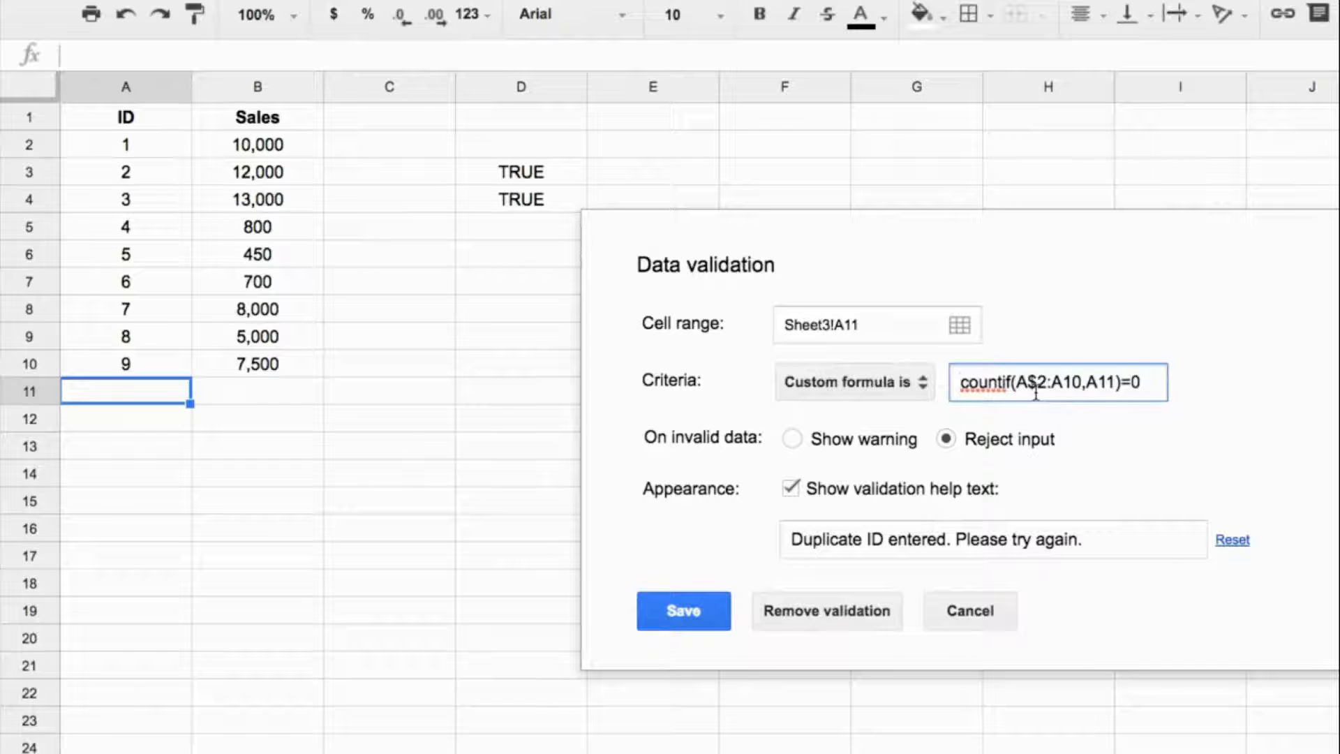
{"action": "left_click", "coordinate": [962, 382]}
{"action": "type", "text": "="}
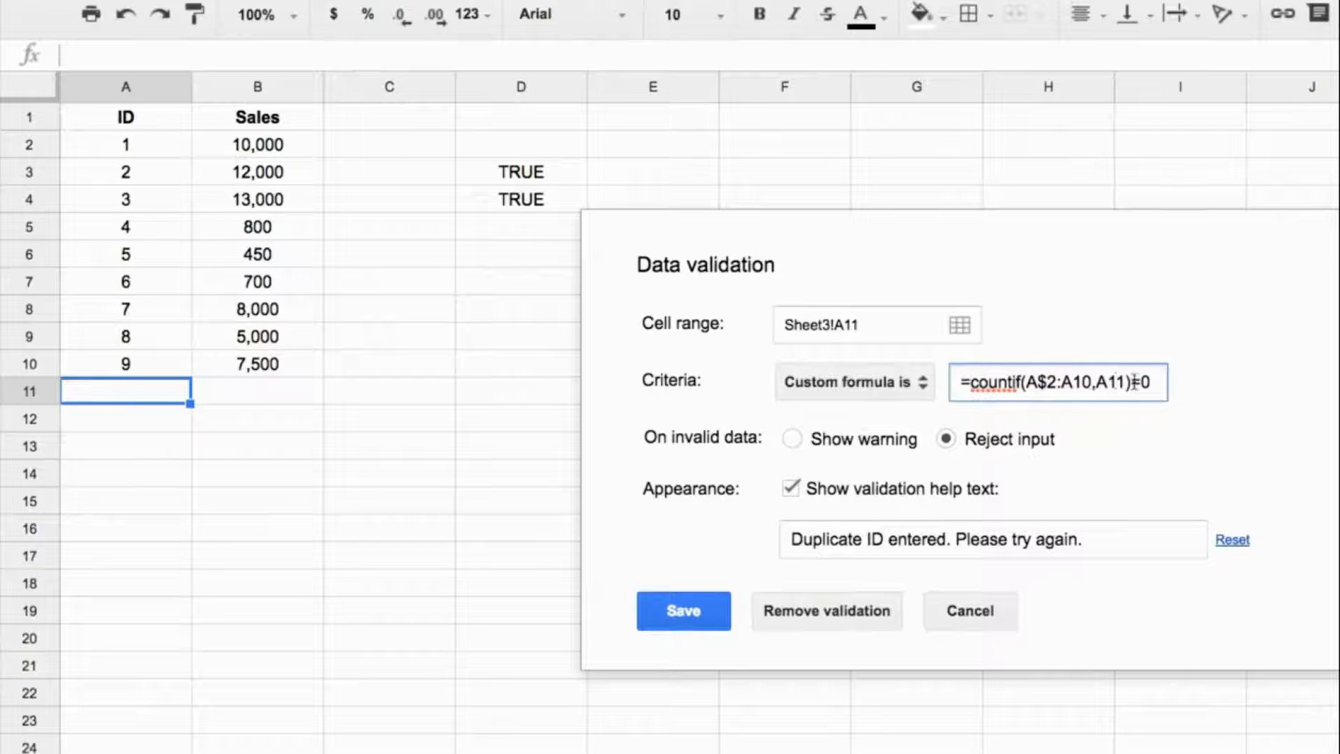
{"action": "left_click", "coordinate": [681, 610]}
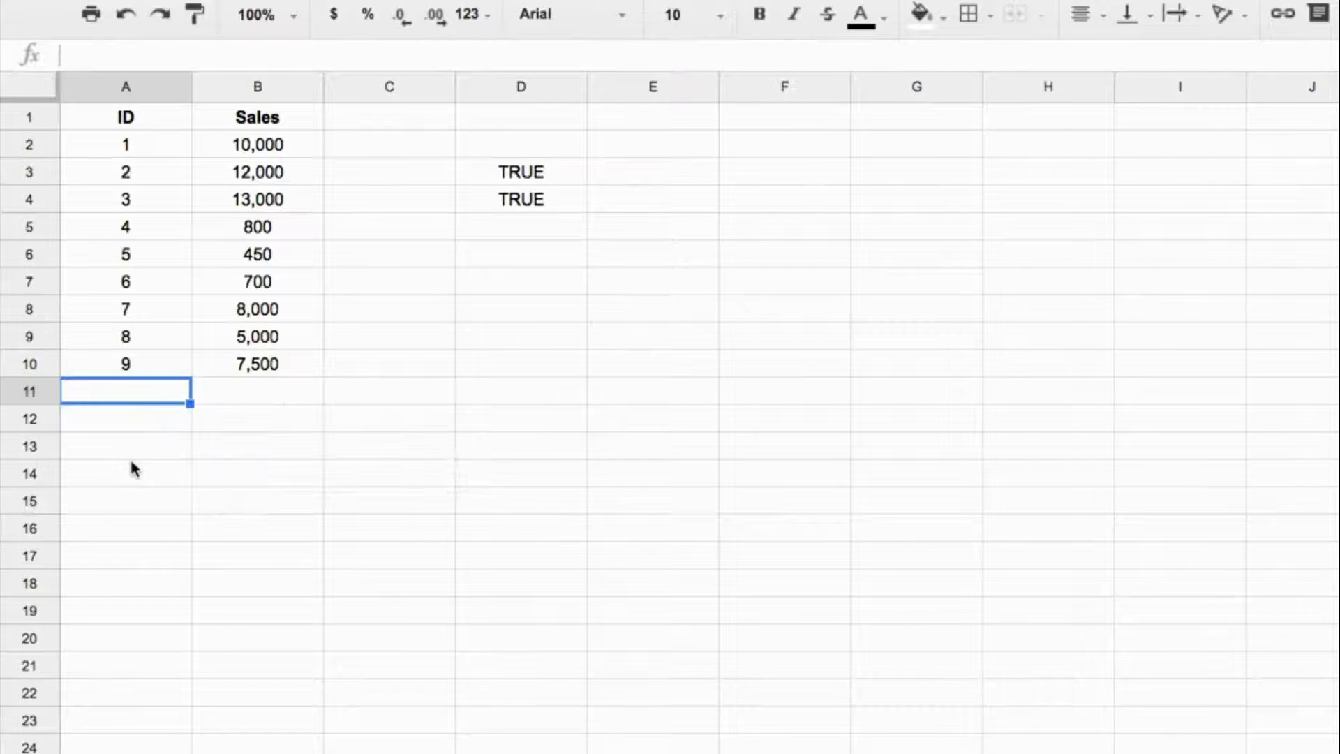
Test the validation in A11 with the duplicate ID 4, followed by the new ID 10.
{"action": "type", "text": "4"}
{"action": "key", "text": "Return"}
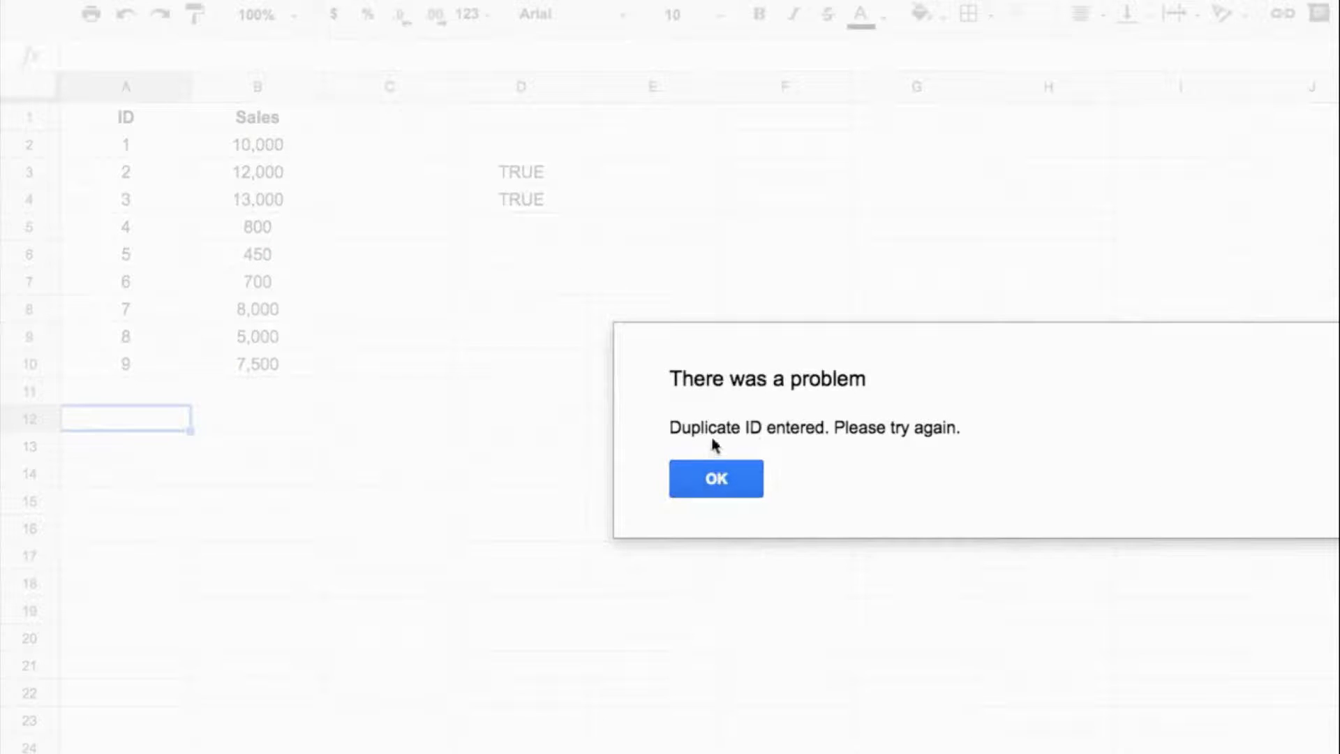
{"action": "left_click", "coordinate": [718, 480]}
{"action": "left_click", "coordinate": [162, 392]}
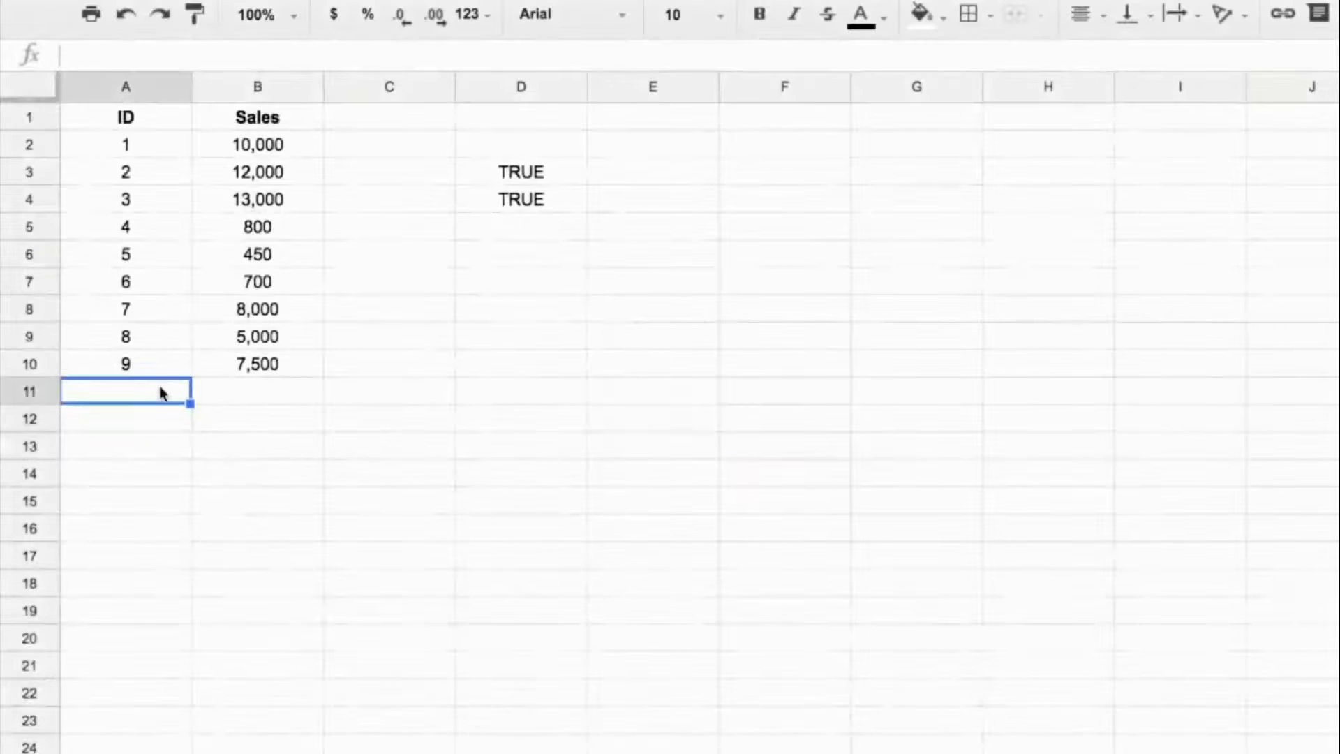
{"action": "type", "text": "10"}
{"action": "key", "text": "Return"}
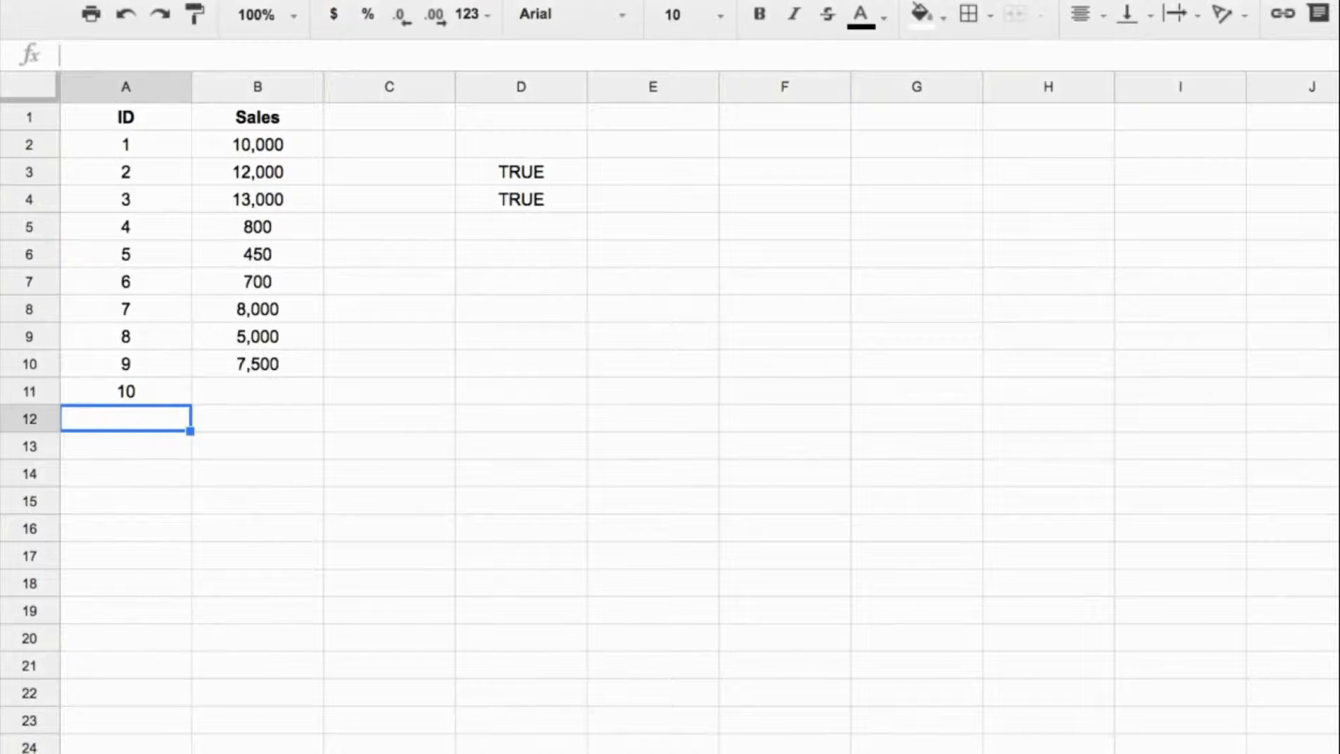
{"action": "left_click", "coordinate": [173, 402]}
{"action": "key", "text": "ctrl+c"}
{"action": "left_click_drag", "start_coordinate": [161, 419], "coordinate": [148, 474]}
Clear the ID in A11 and copy the empty validated cell down column A from A12.
{"action": "left_click", "coordinate": [141, 401]}
{"action": "key", "text": "Delete"}
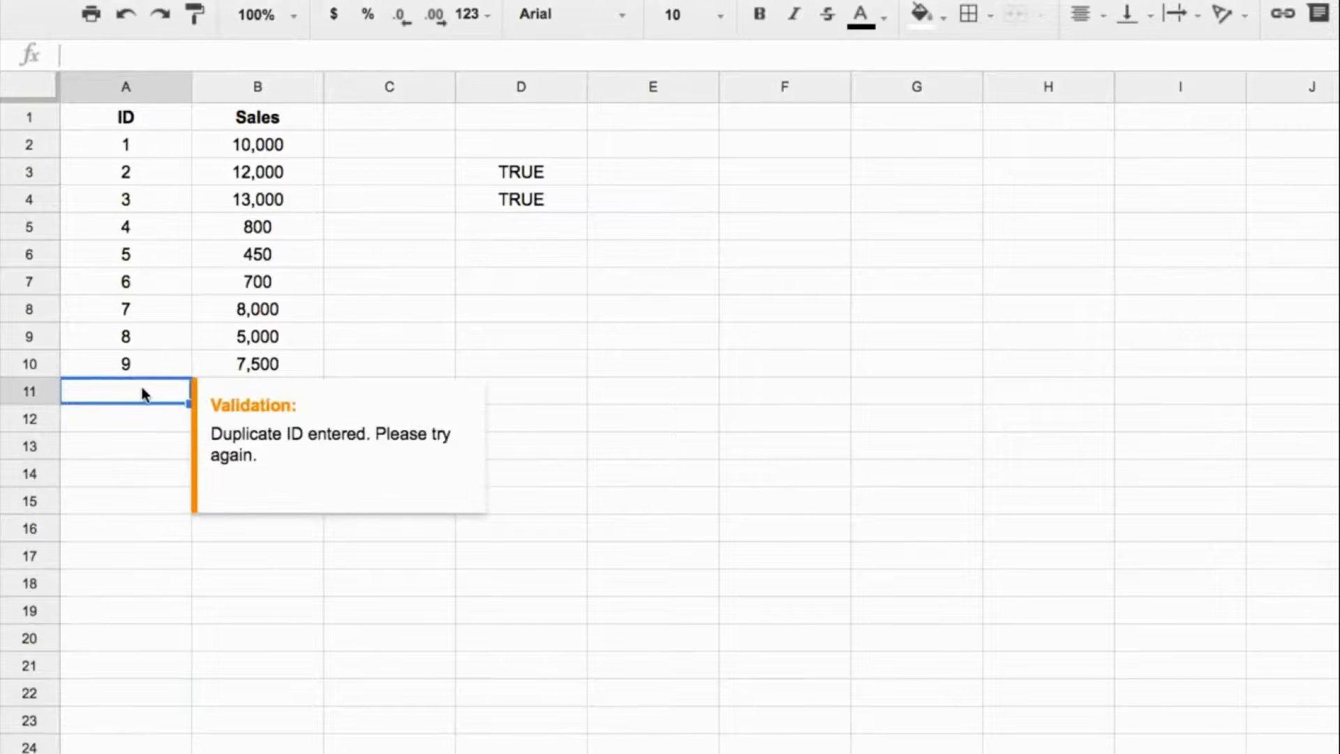
{"action": "key", "text": "ctrl+c"}
{"action": "left_click_drag", "start_coordinate": [157, 425], "coordinate": [157, 750]}
{"action": "key", "text": "super+v"}
{"action": "left_click", "coordinate": [166, 287]}
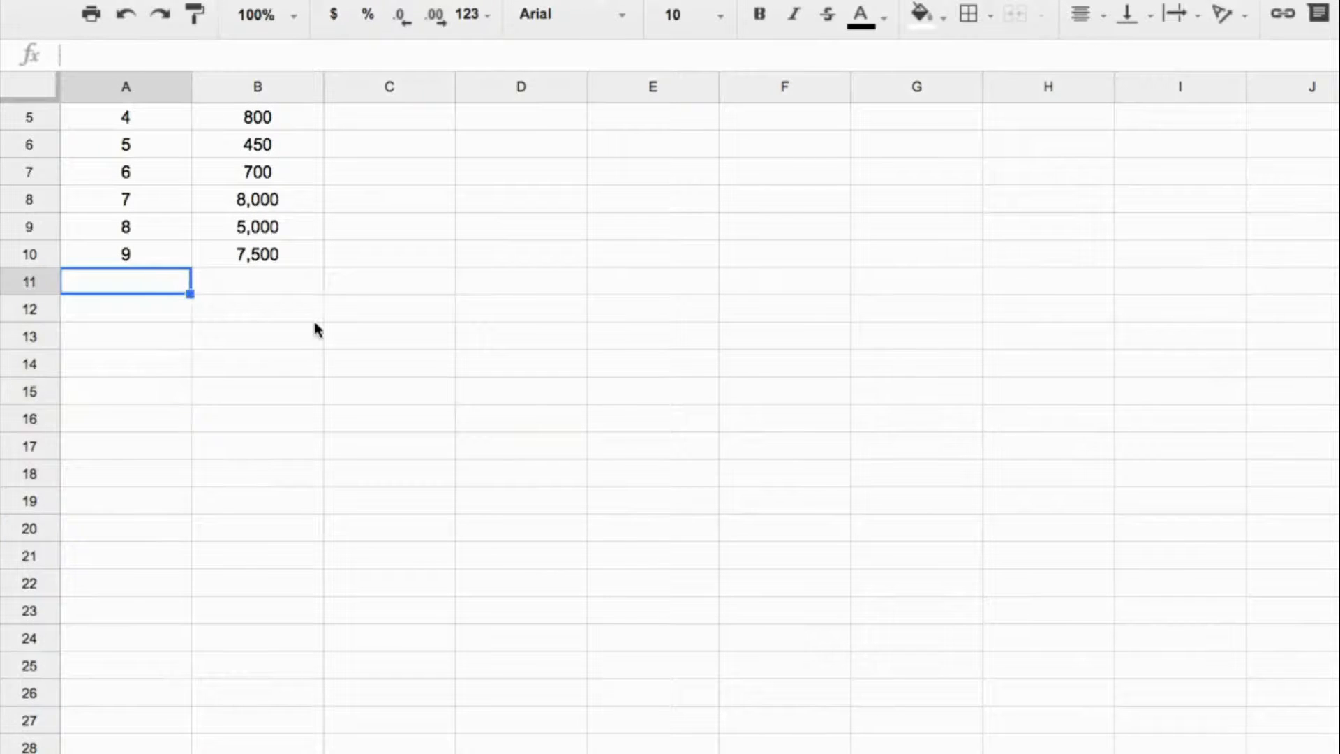
Enter the ID 10 in A11 and test the copied validation with a duplicate 10 in A12.
{"action": "type", "text": "10"}
{"action": "key", "text": "Return"}
{"action": "type", "text": "10"}
{"action": "key", "text": "Return"}
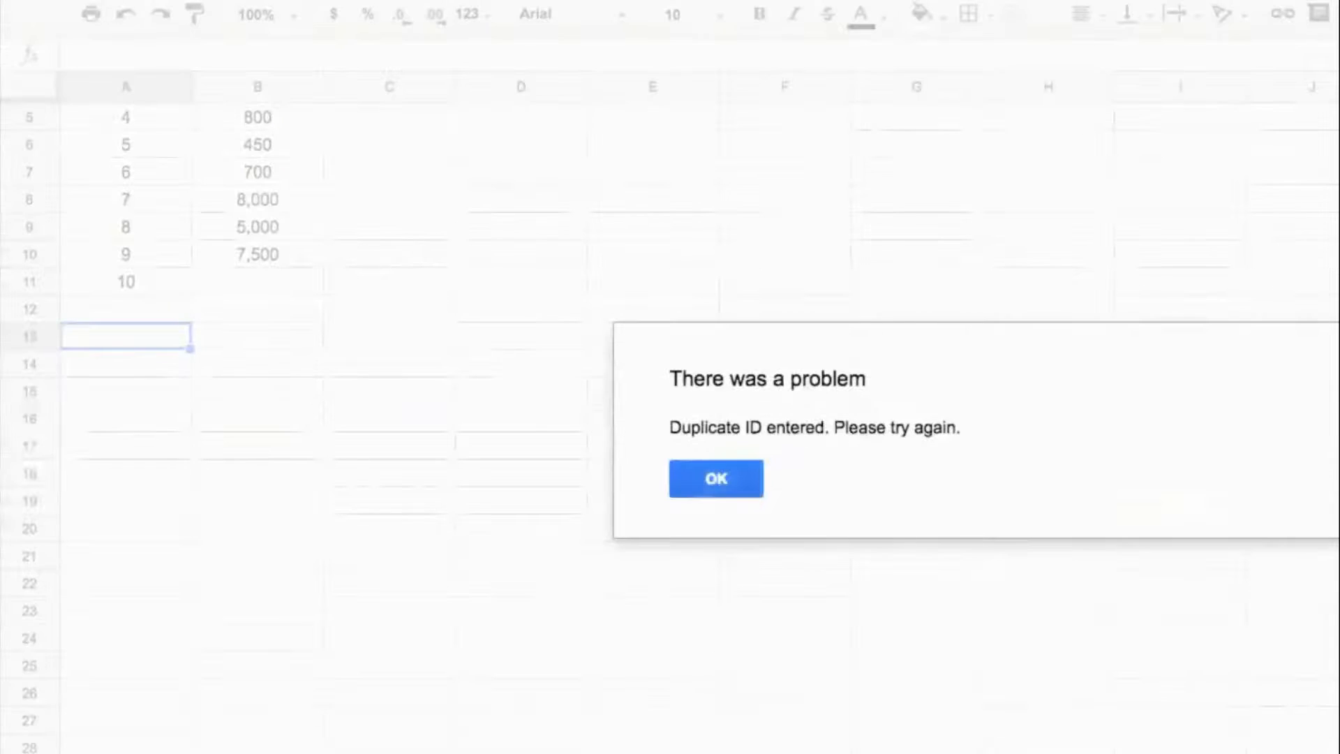
{"action": "left_click", "coordinate": [701, 480]}
Enter the unique IDs 11 in A12 and 12 in A13.
{"action": "key", "text": "Up"}
{"action": "type", "text": "11"}
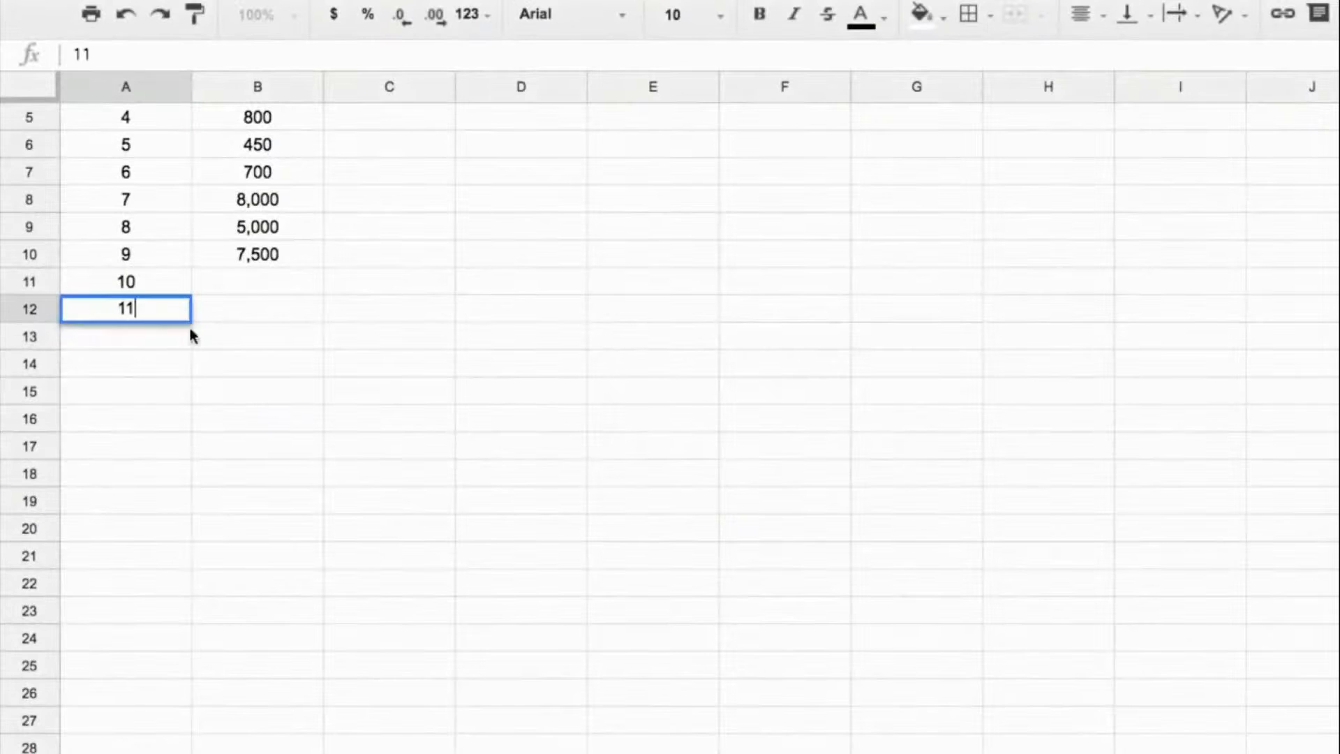
{"action": "key", "text": "Return"}
{"action": "type", "text": "12"}
{"action": "key", "text": "Return"}
Test the copied validation in A14 with the duplicate ID 12.
{"action": "type", "text": "12"}
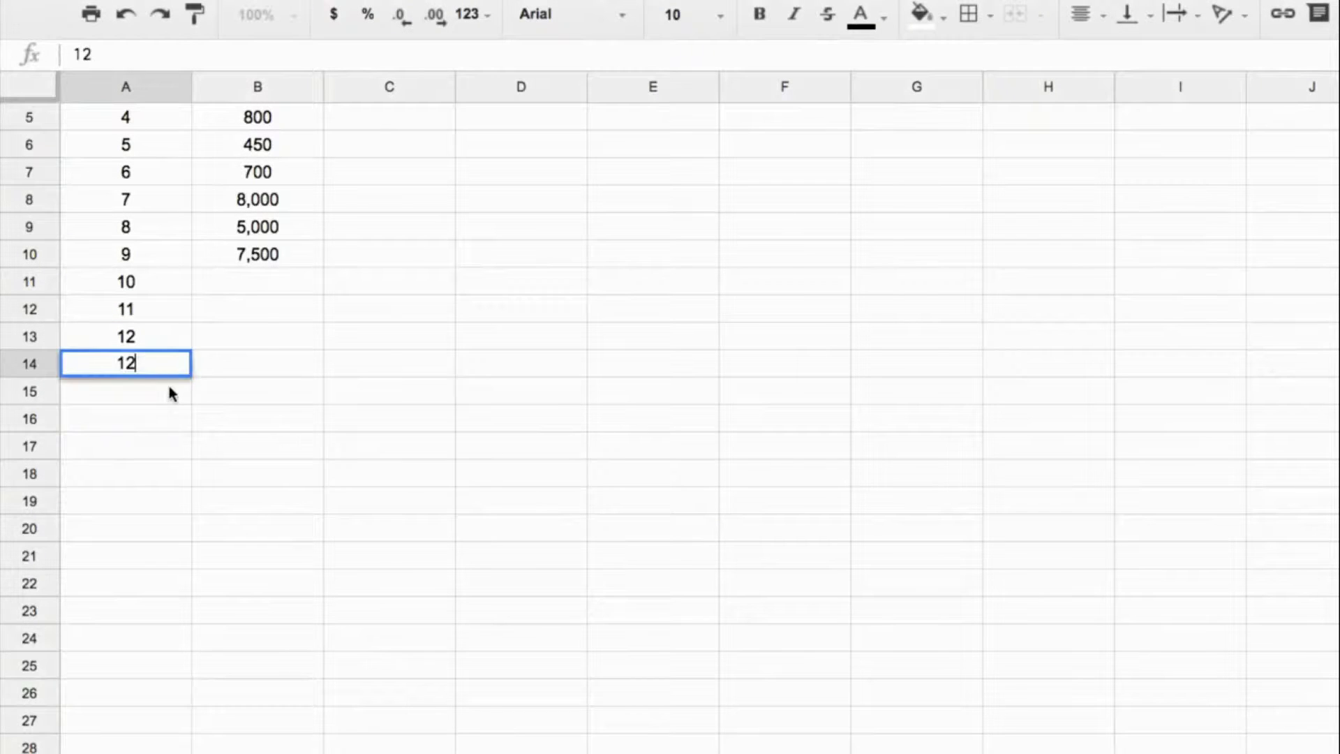
{"action": "key", "text": "Return"}
{"action": "left_click", "coordinate": [718, 478]}
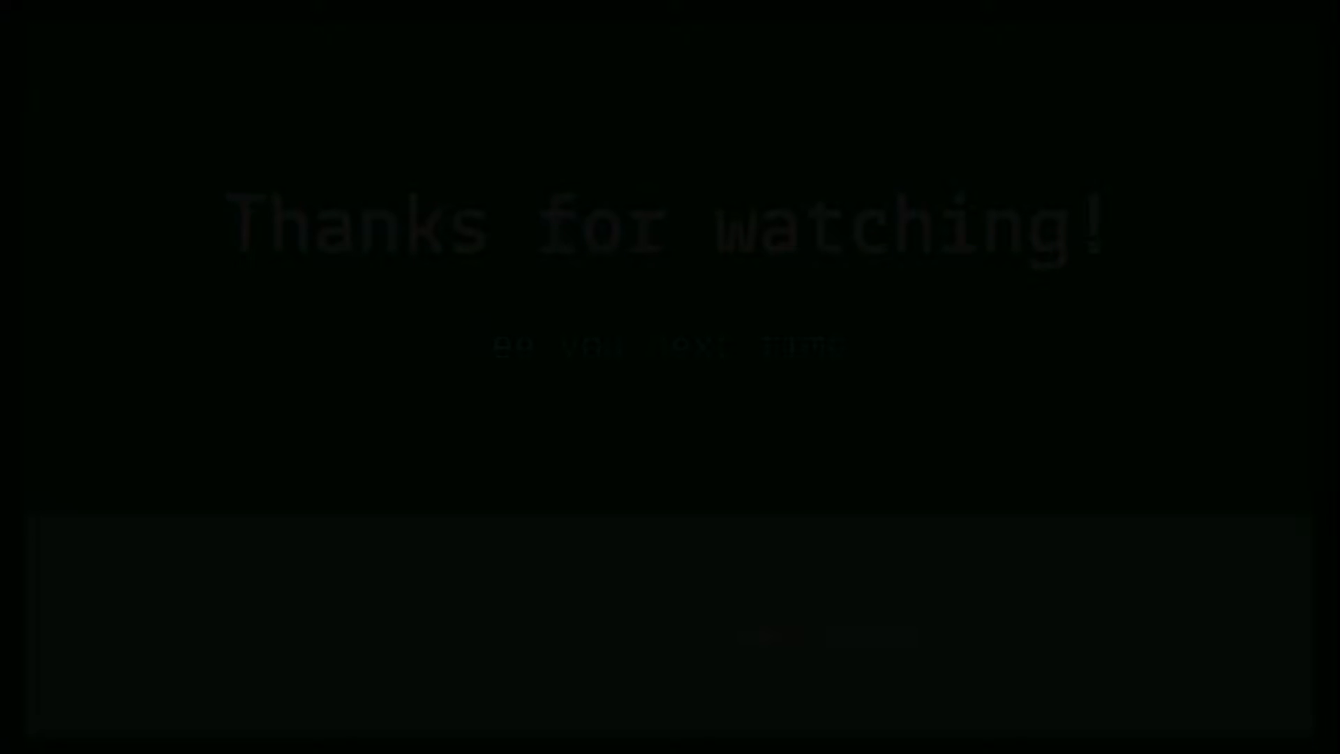
Leave the full-screen video and return to the top of the Day 4 data validation lecture page.
{"action": "left_click", "coordinate": [1310, 731]}
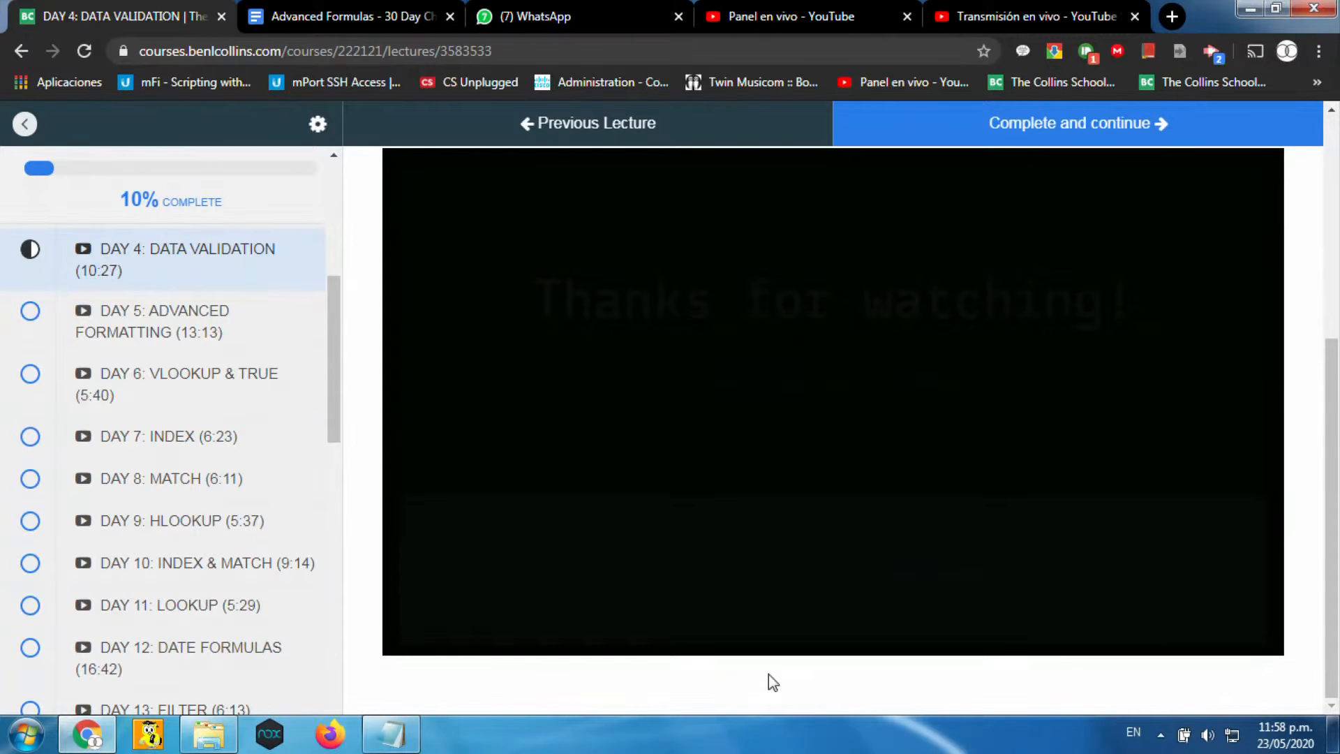
{"action": "left_click_drag", "start_coordinate": [1334, 451], "coordinate": [1333, 219]}
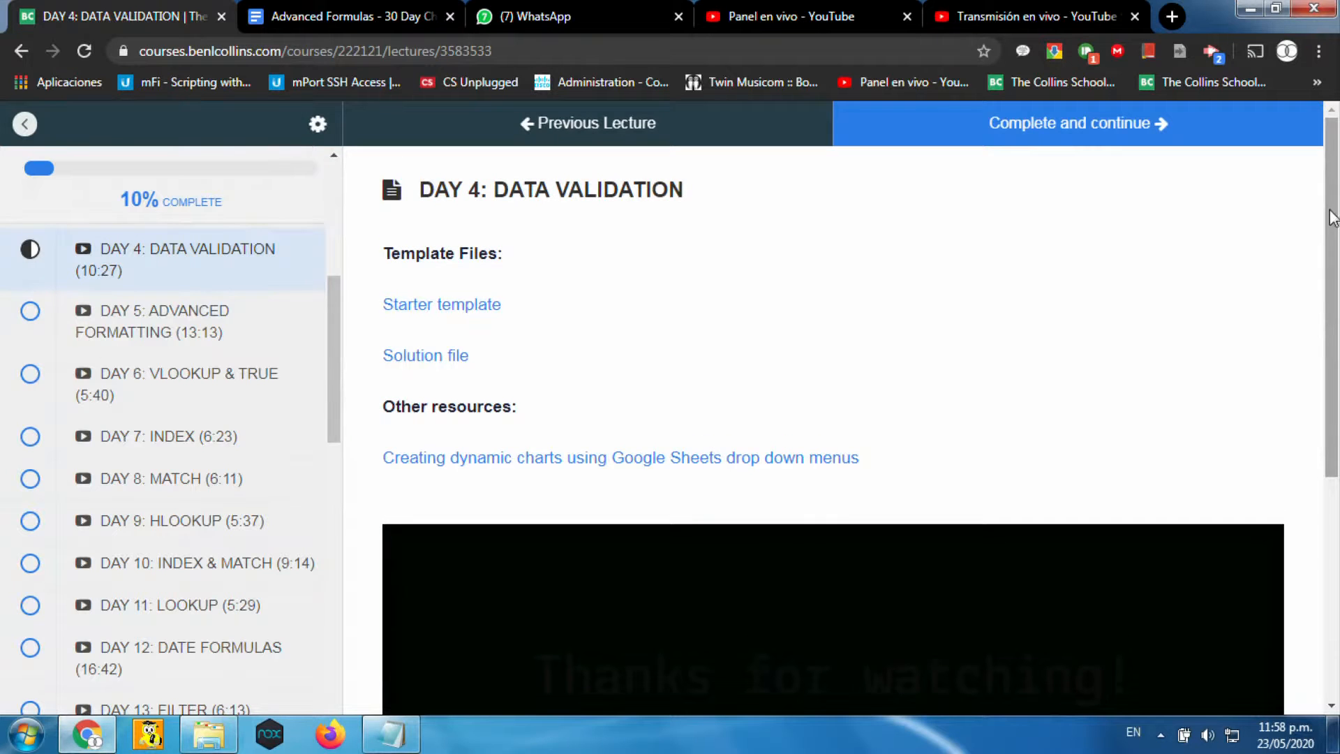